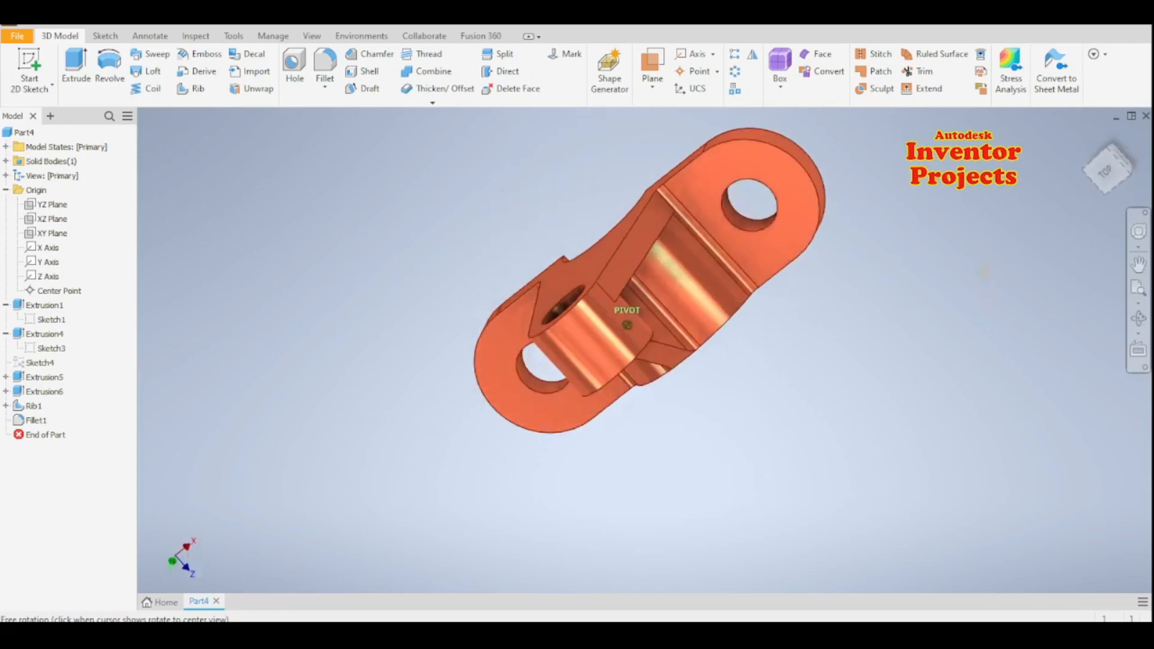
Step: Create a new part from the metric Standard (mm).ipt template and start a sketch on the XY plane
left_click(1089, 138)
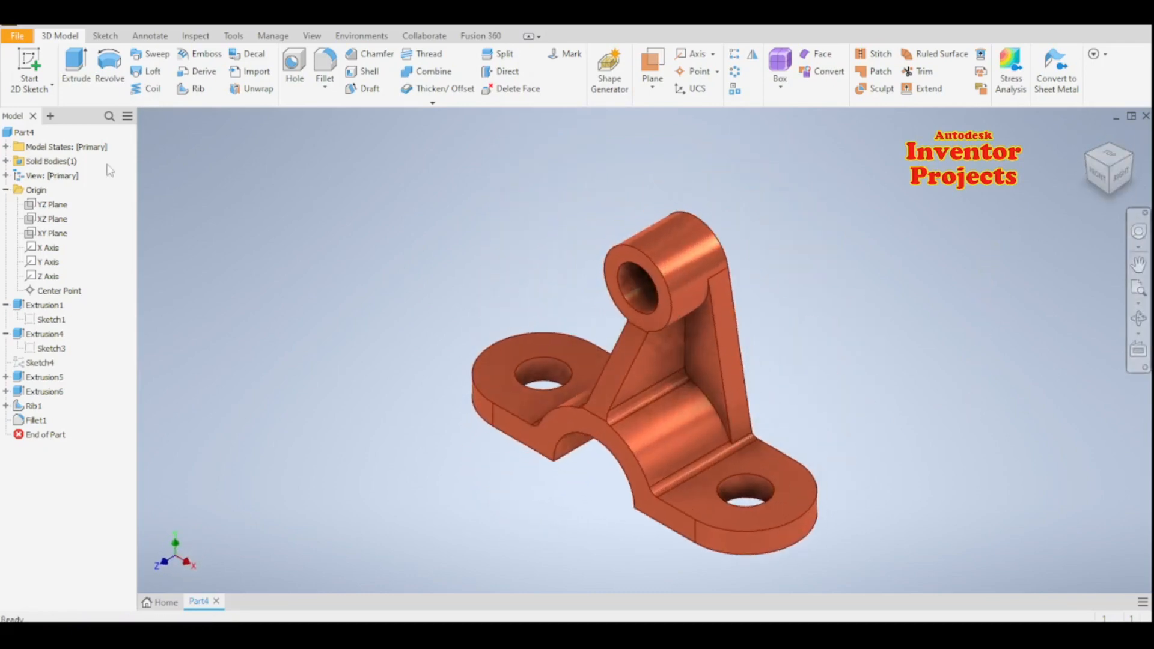
key("ctrl+n")
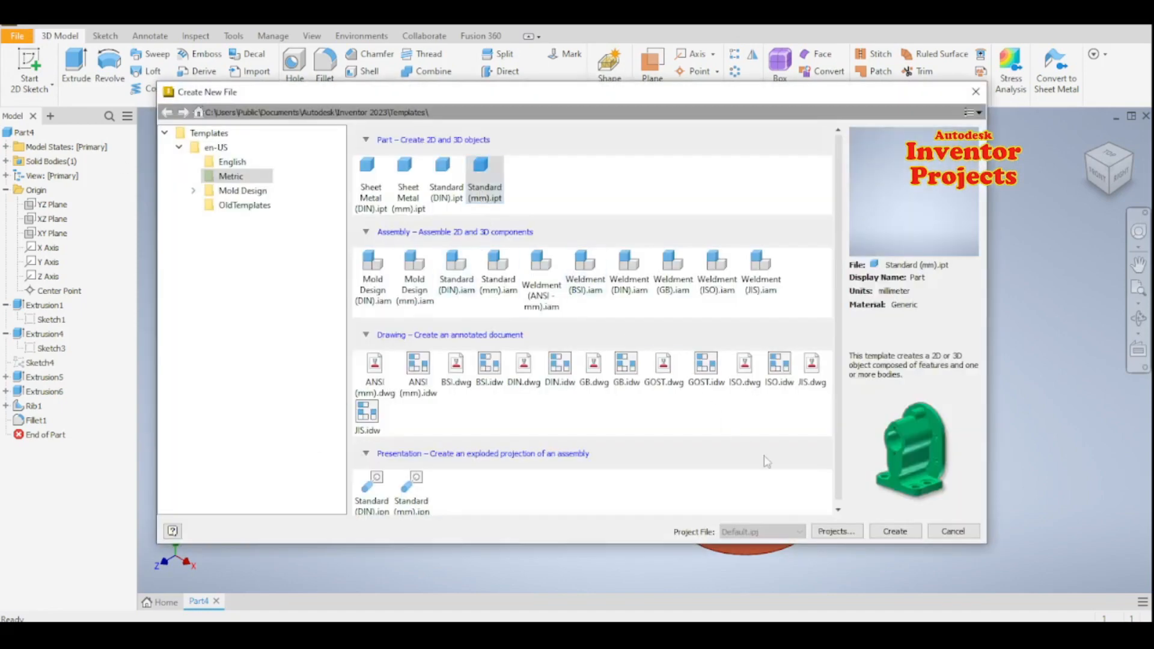
left_click(891, 531)
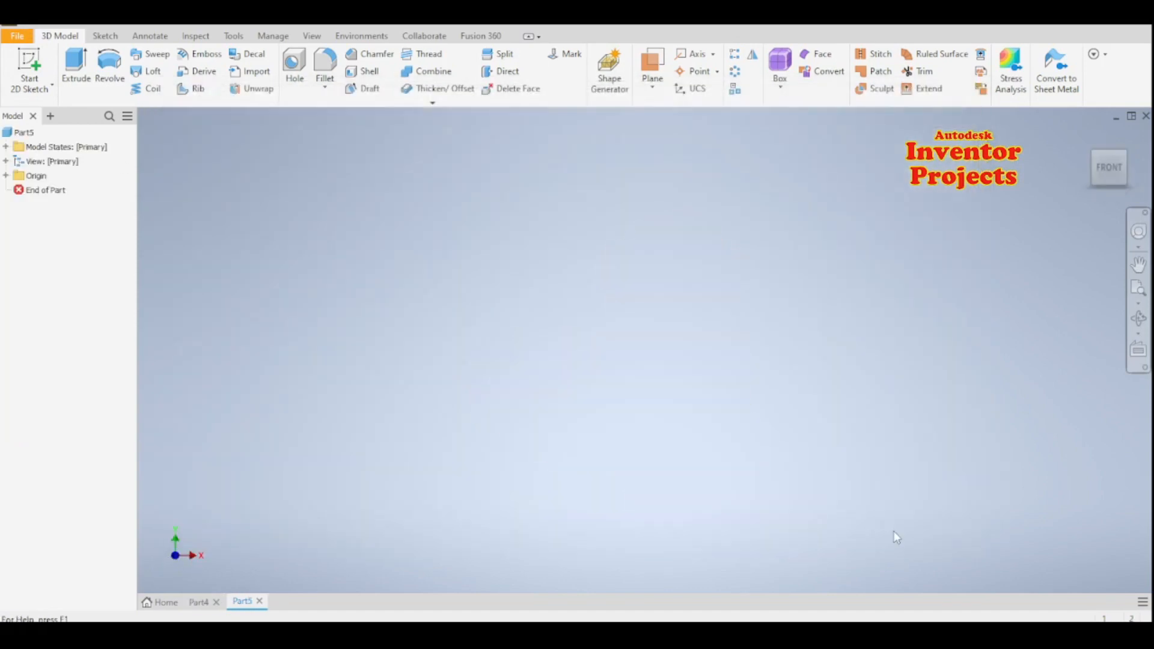
left_click(30, 67)
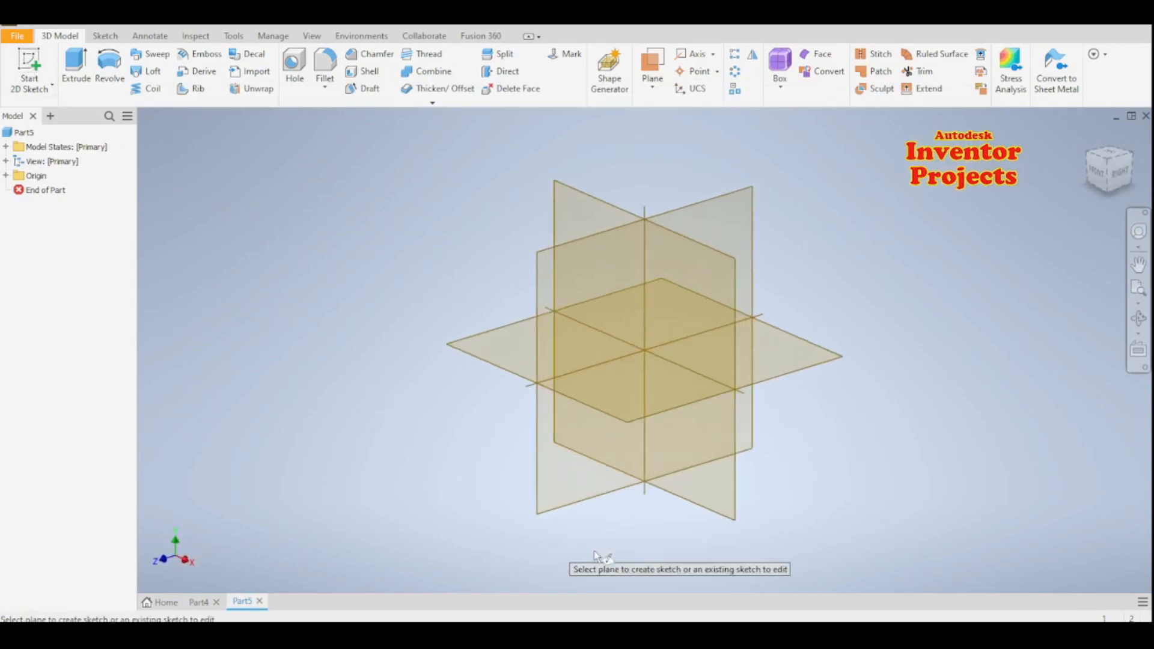
left_click(719, 513)
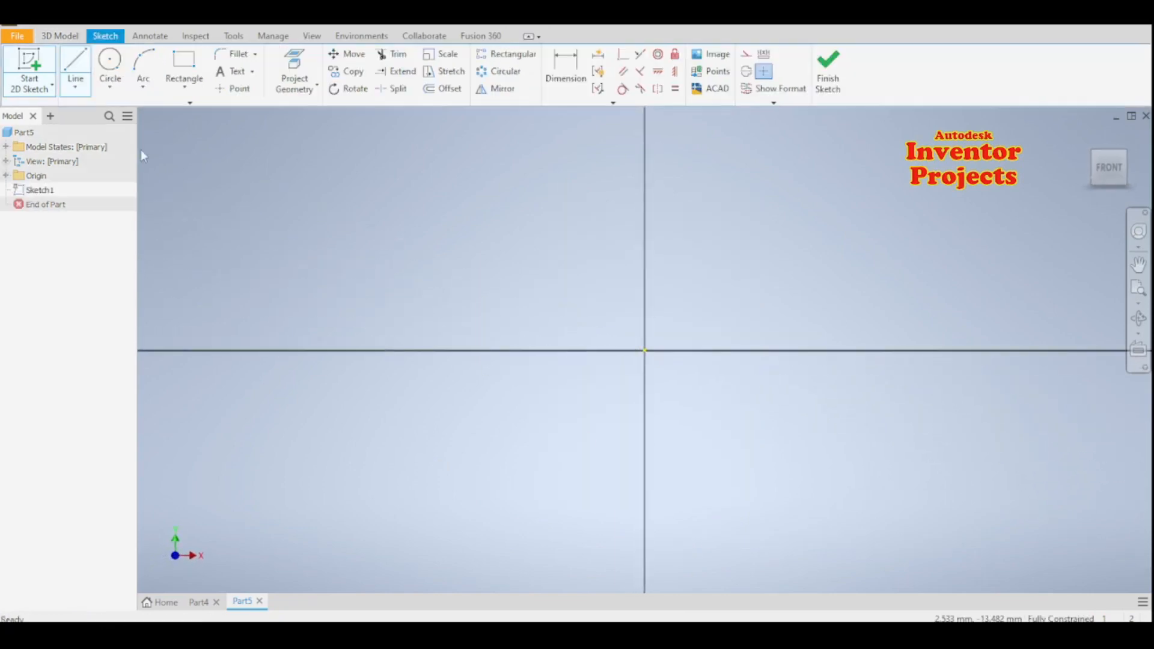
Step: Draw two concentric circles centred on the origin with diameters of 72 mm and 48 mm
left_click(110, 63)
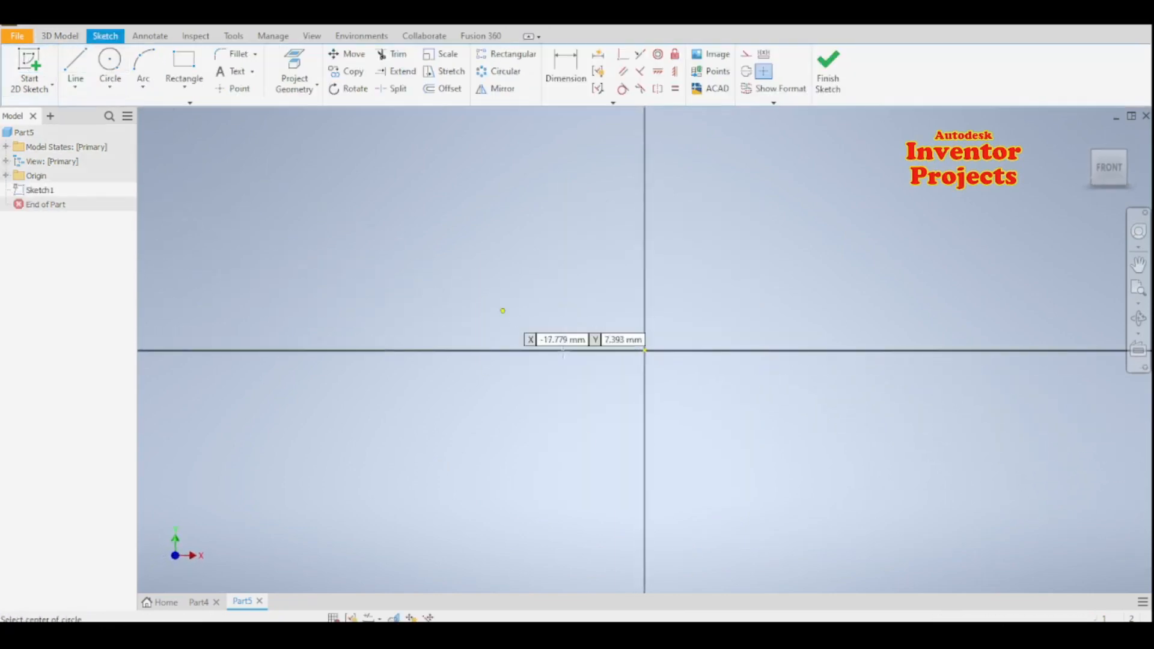
left_click(644, 350)
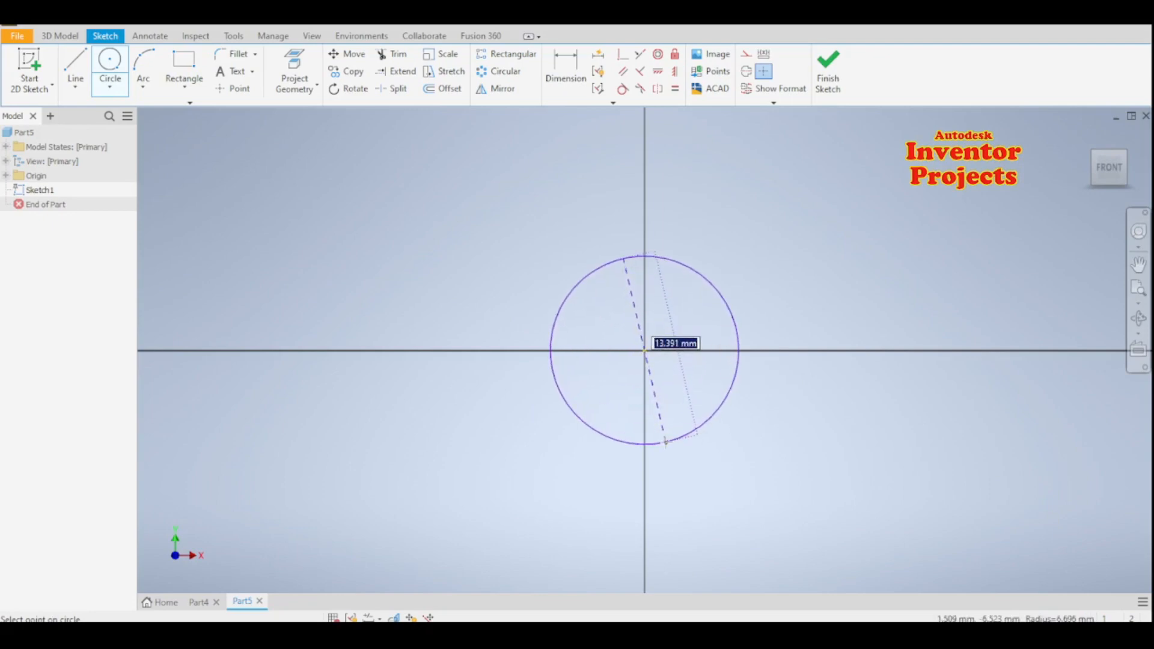
type("7")
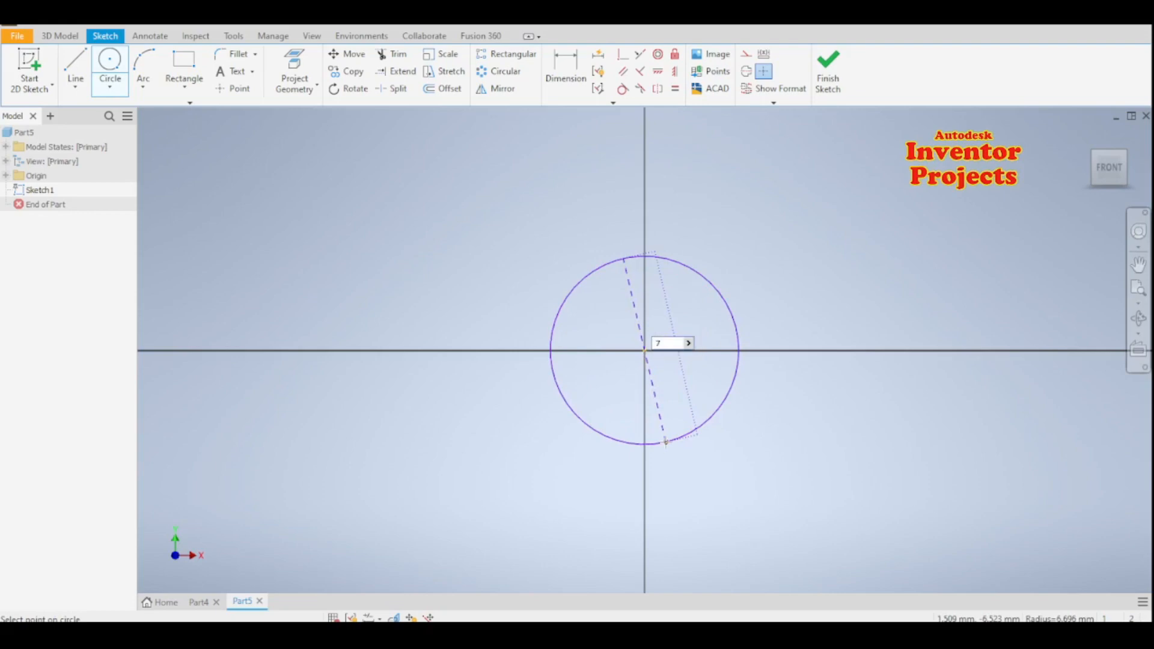
type("2")
key("Return")
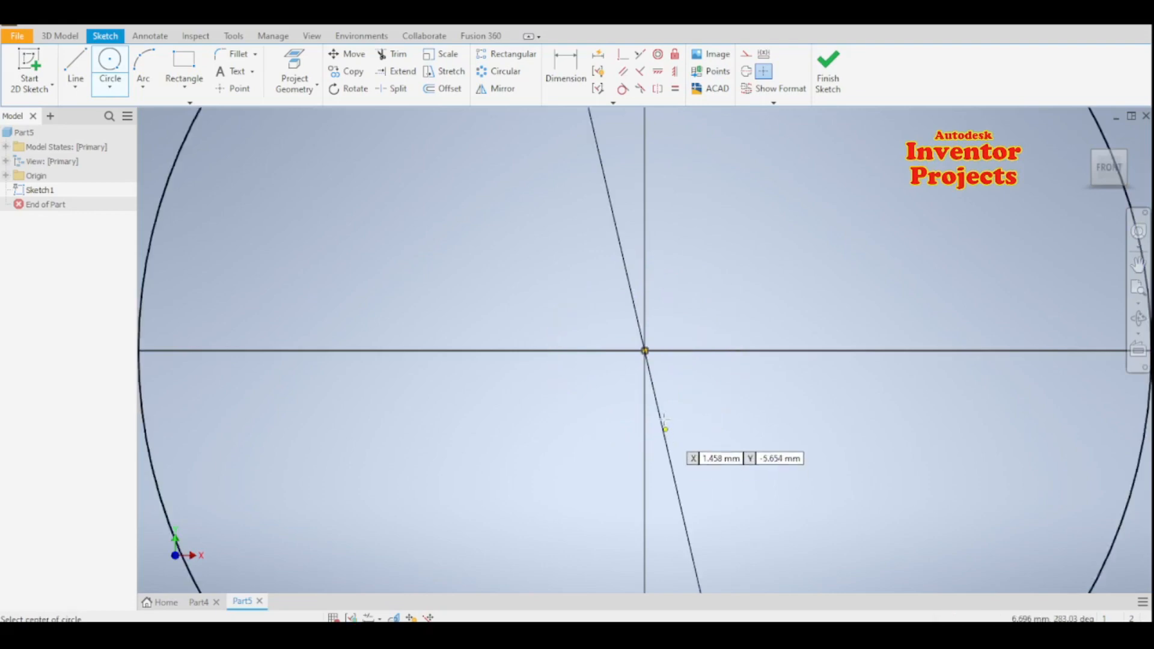
left_click(657, 394)
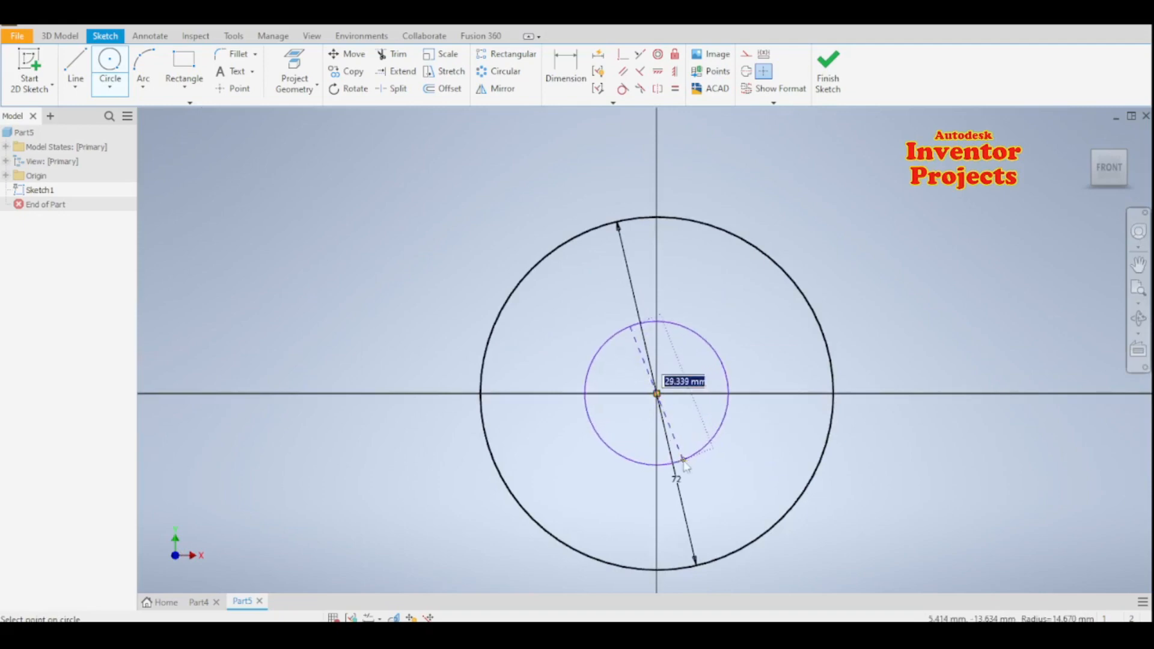
type("48")
key("Return")
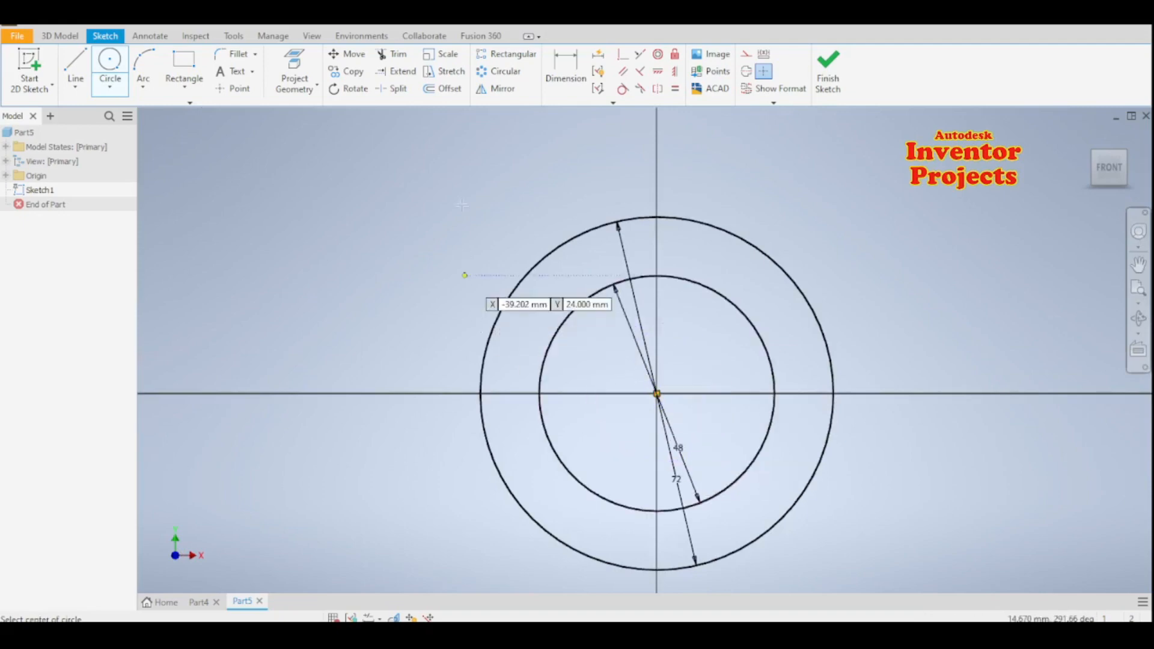
Step: Draw a horizontal line through the origin across the full diameter of the outer circle
key("l")
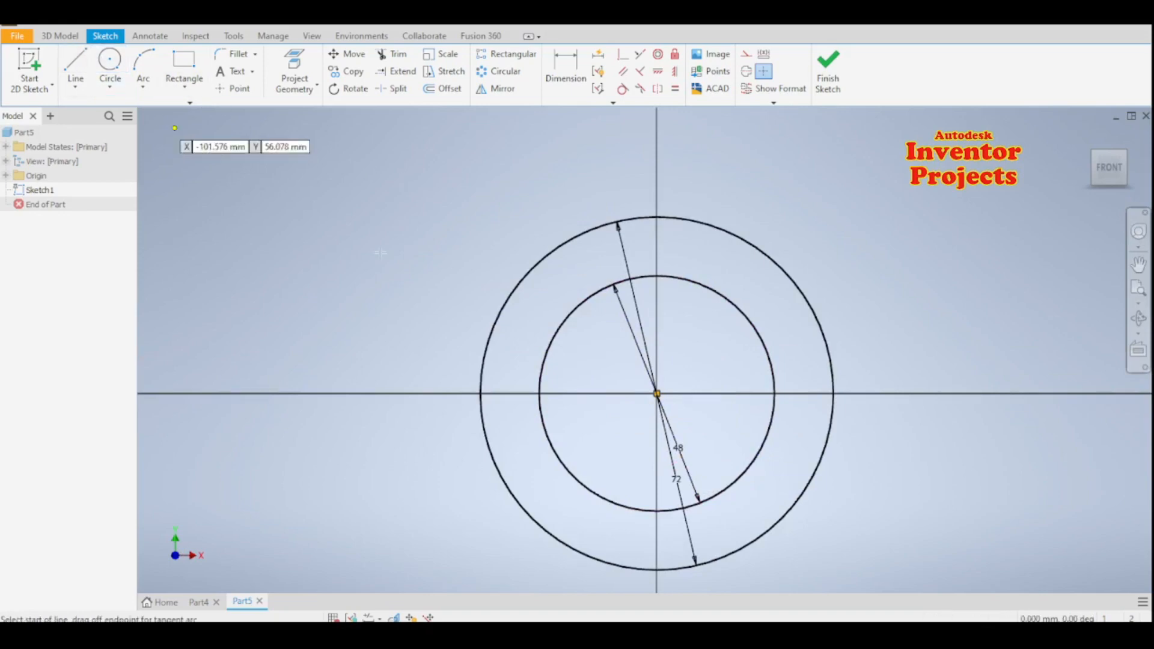
left_click(480, 394)
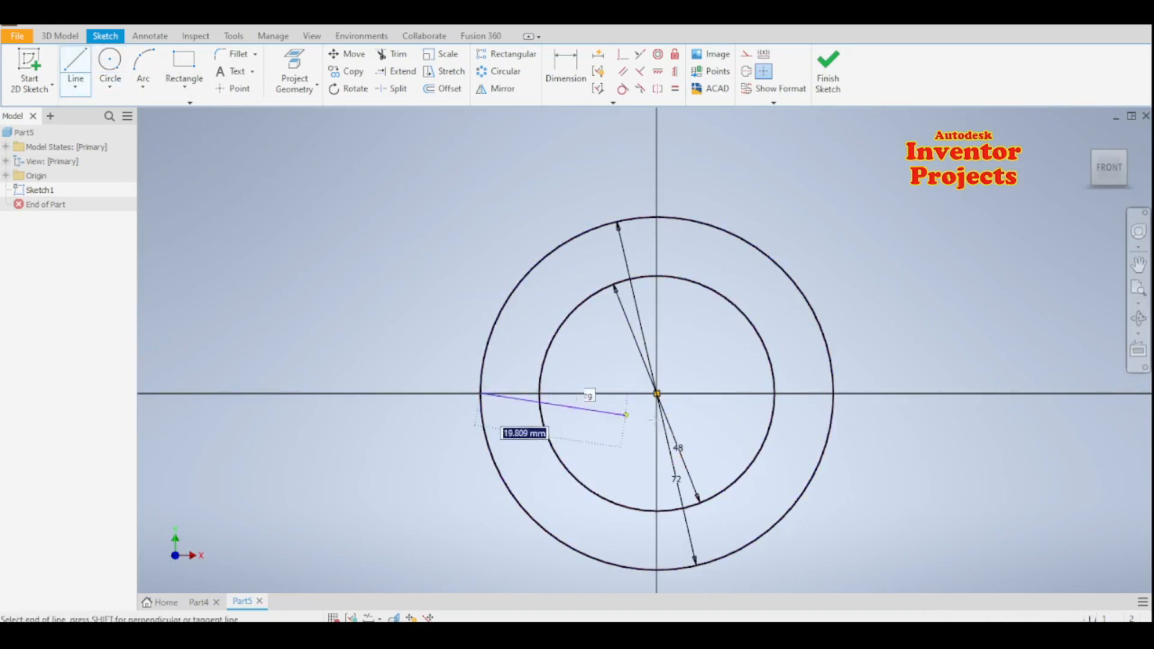
left_click(833, 393)
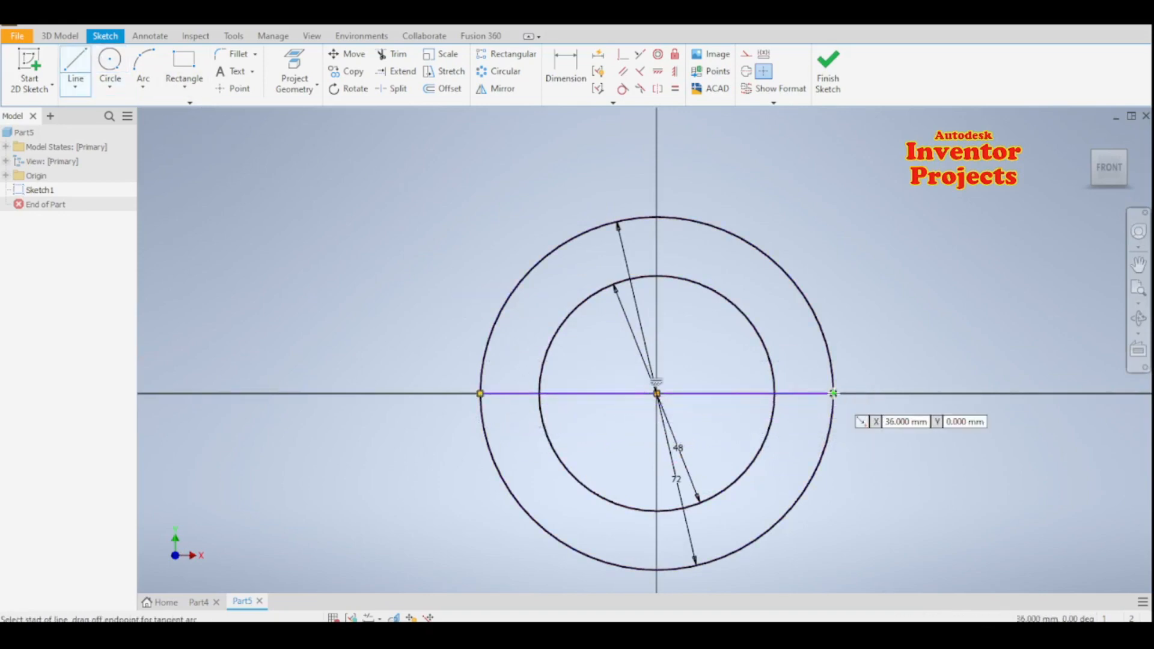
key("Escape")
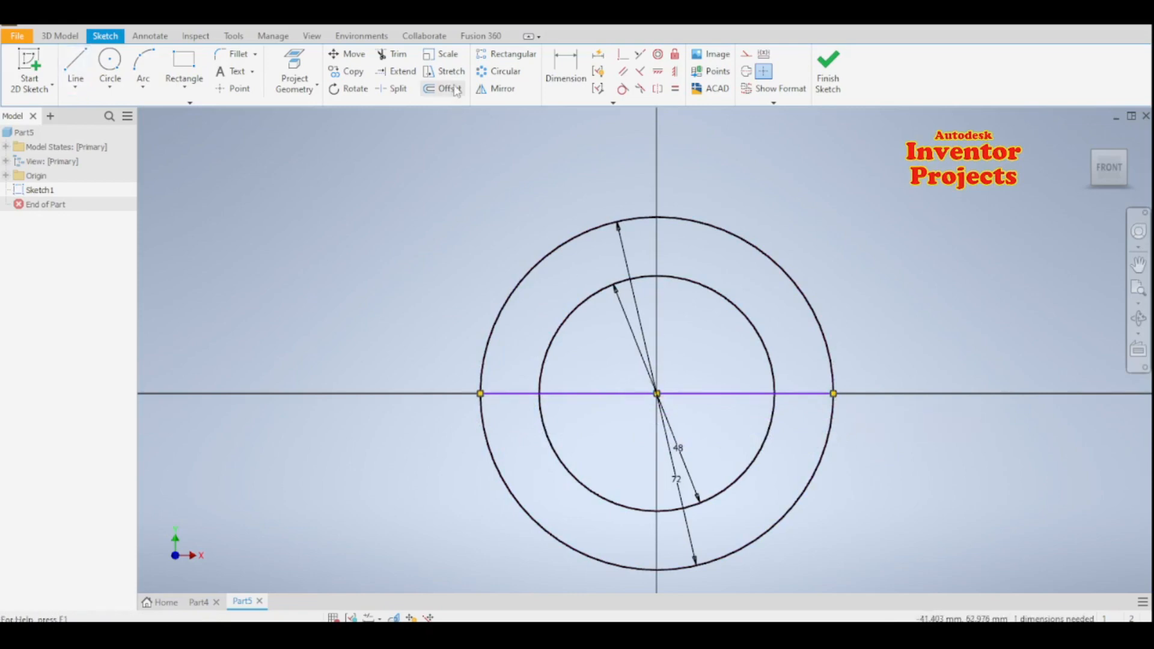
Step: Trim the lower halves of both circles and the line segment inside the inner circle to leave a half-ring profile
left_click(393, 54)
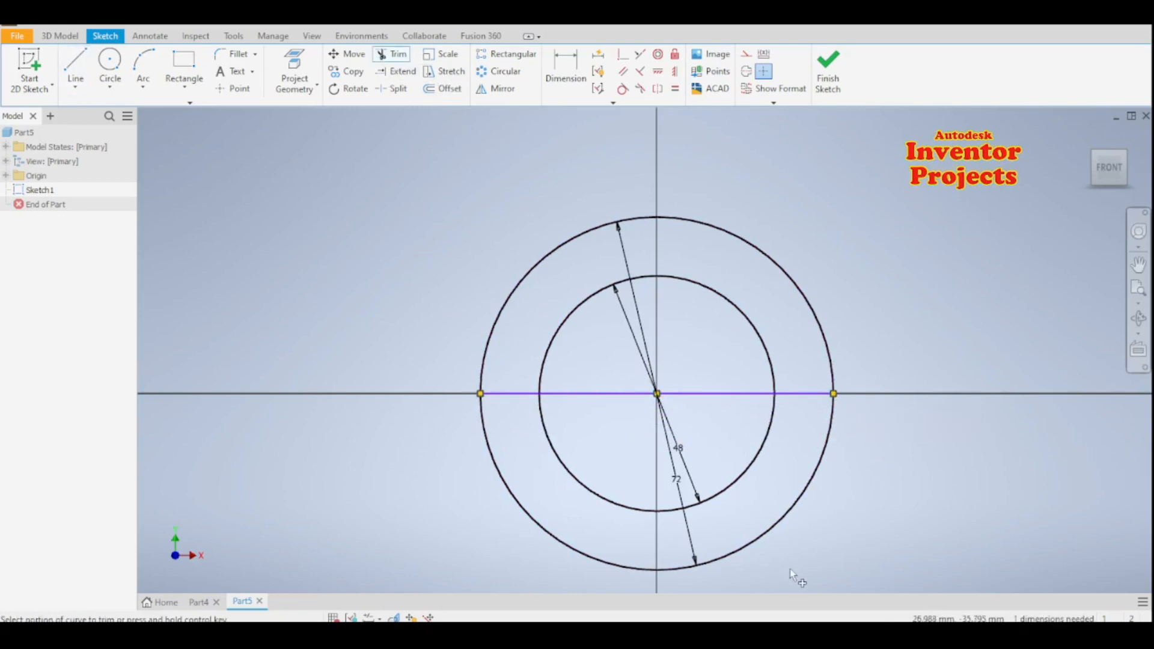
left_click_drag(790, 569, 721, 447)
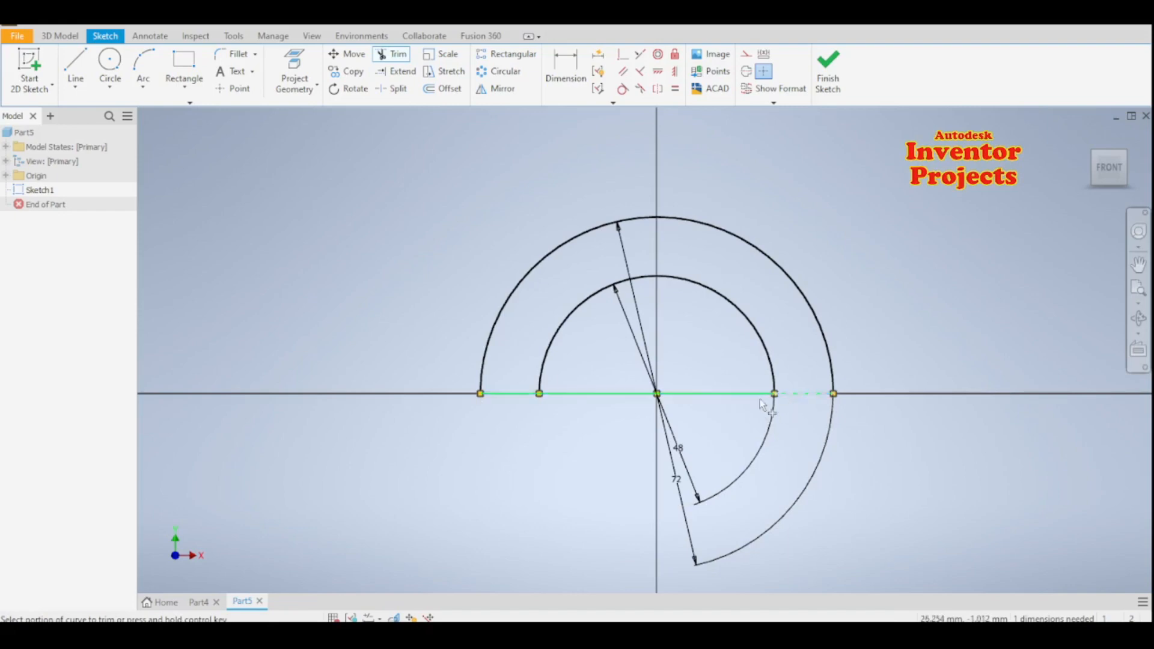
left_click(734, 396)
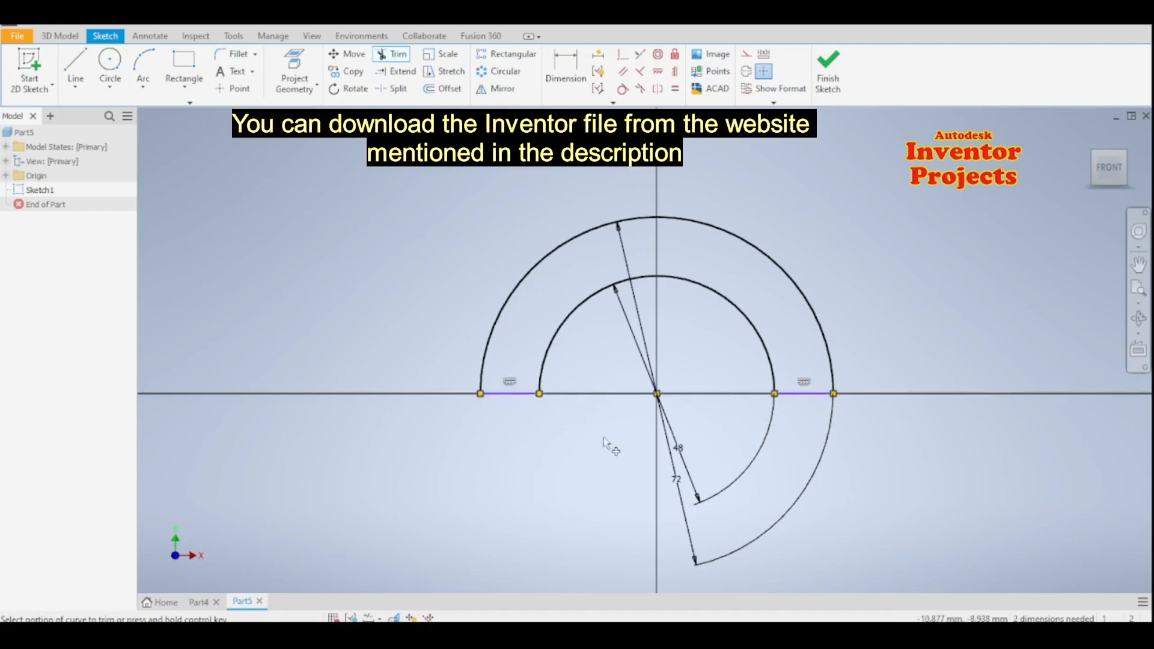
Step: Finish the sketch and extrude the half-ring profile symmetrically by 60 mm
left_click(827, 66)
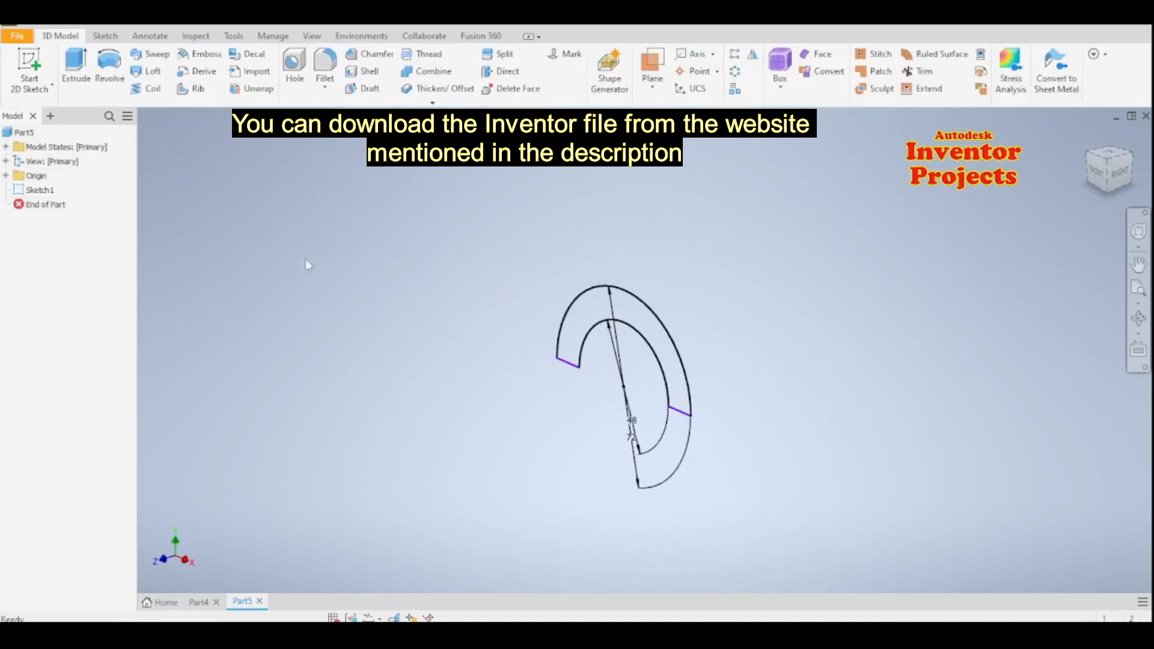
left_click(76, 66)
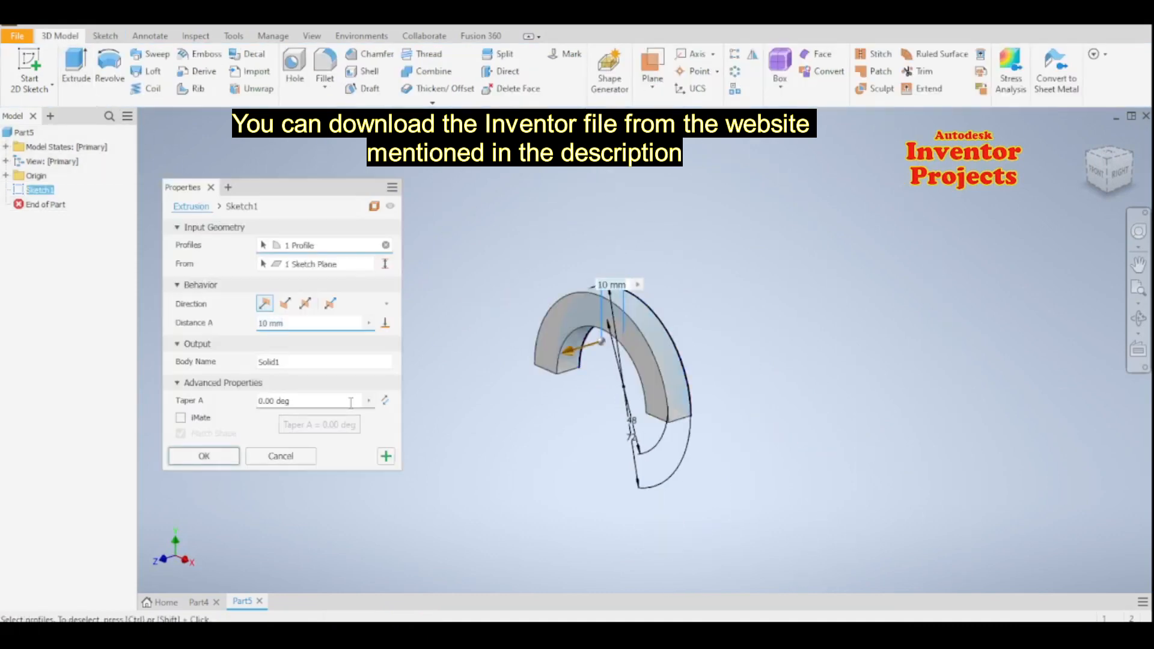
left_click(305, 303)
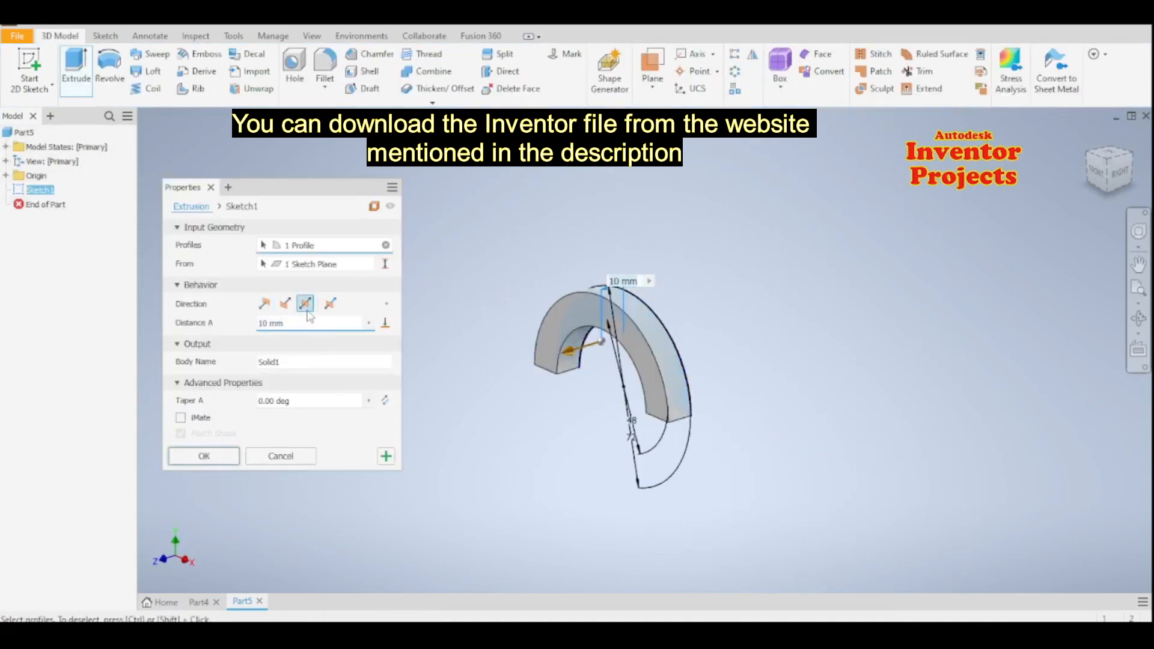
left_click_drag(268, 324, 239, 327)
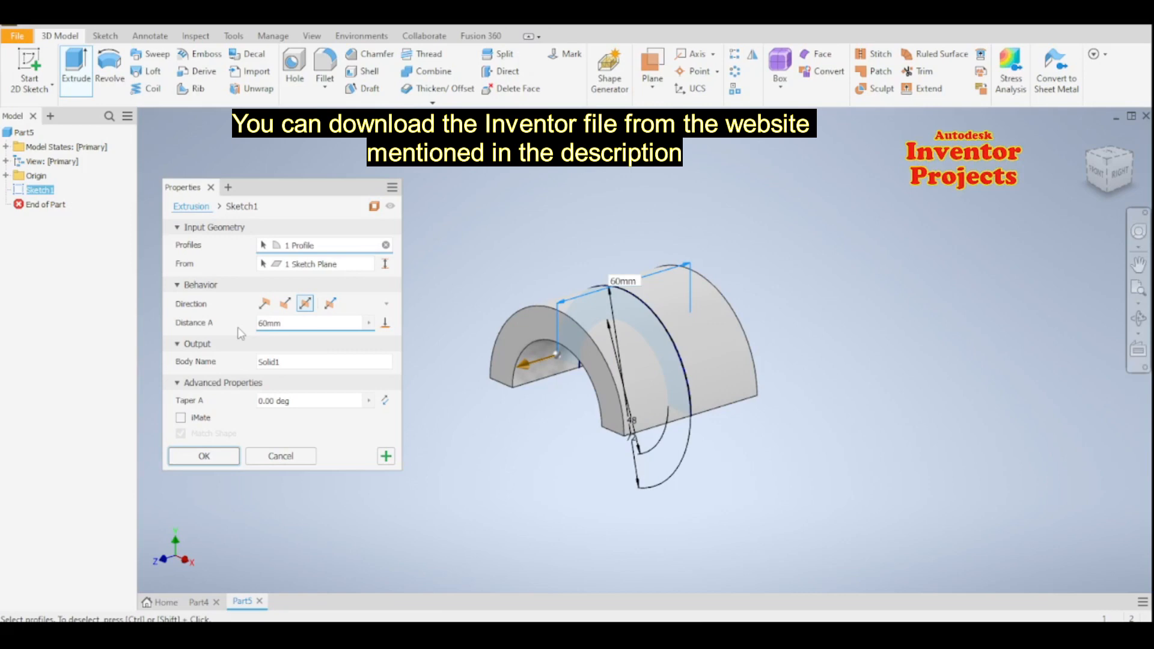
left_click(237, 455)
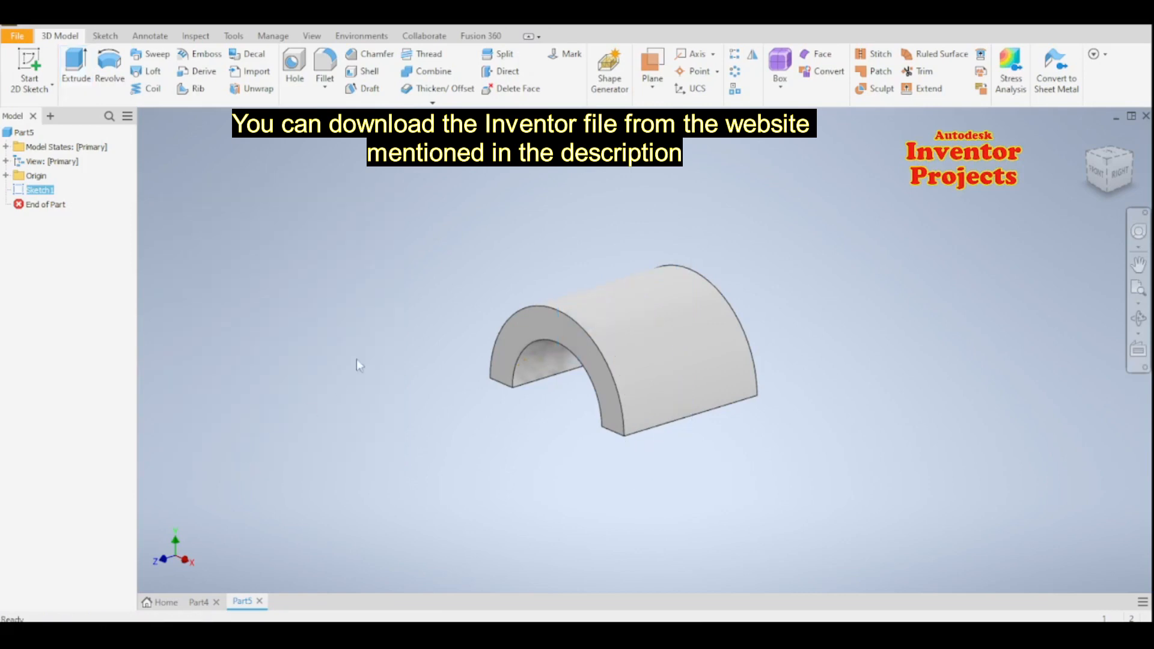
Step: Apply the Metal 1400F Hot appearance to the part
left_click(409, 23)
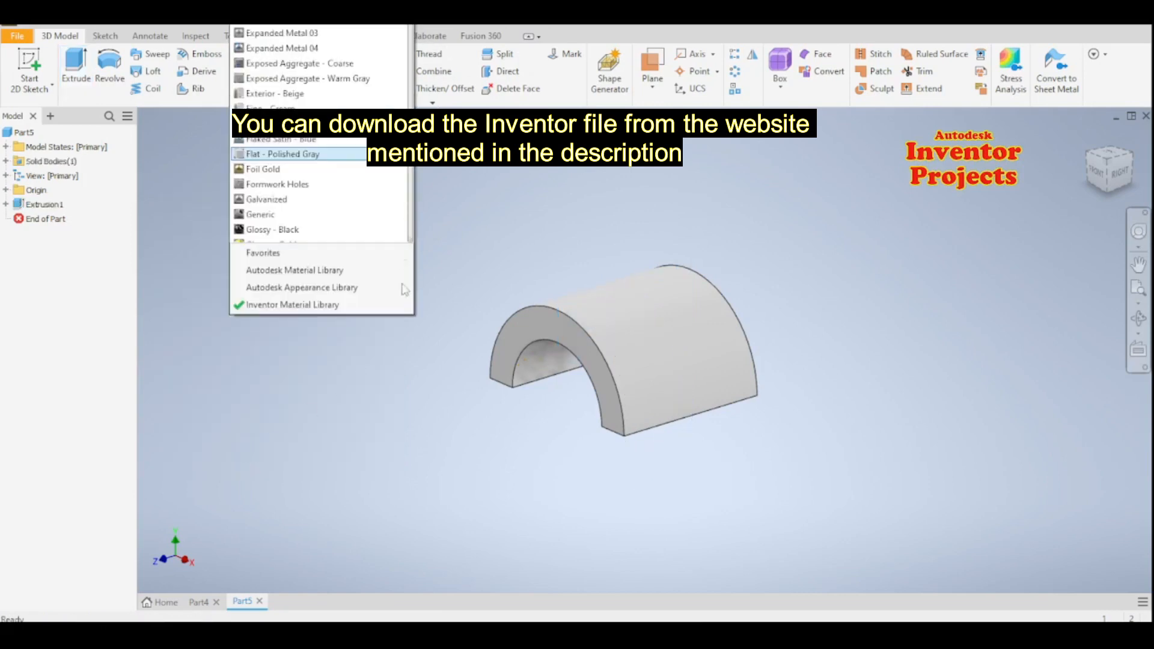
scroll(359, 322, "down", 9)
scroll(358, 327, "down", 2)
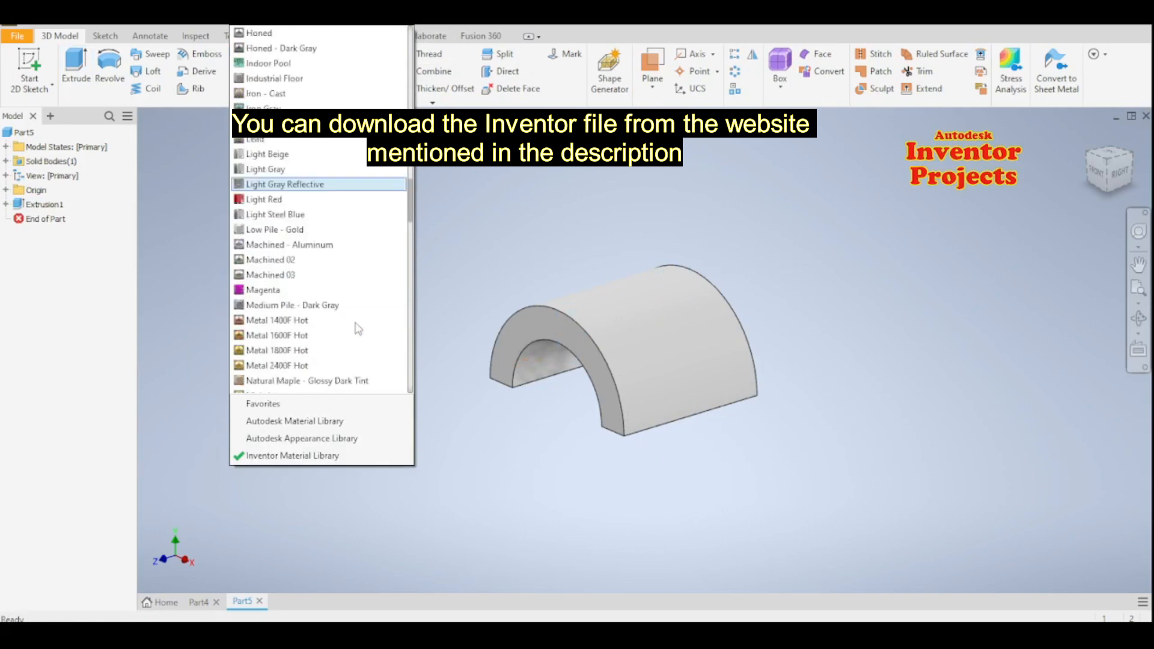
left_click(294, 320)
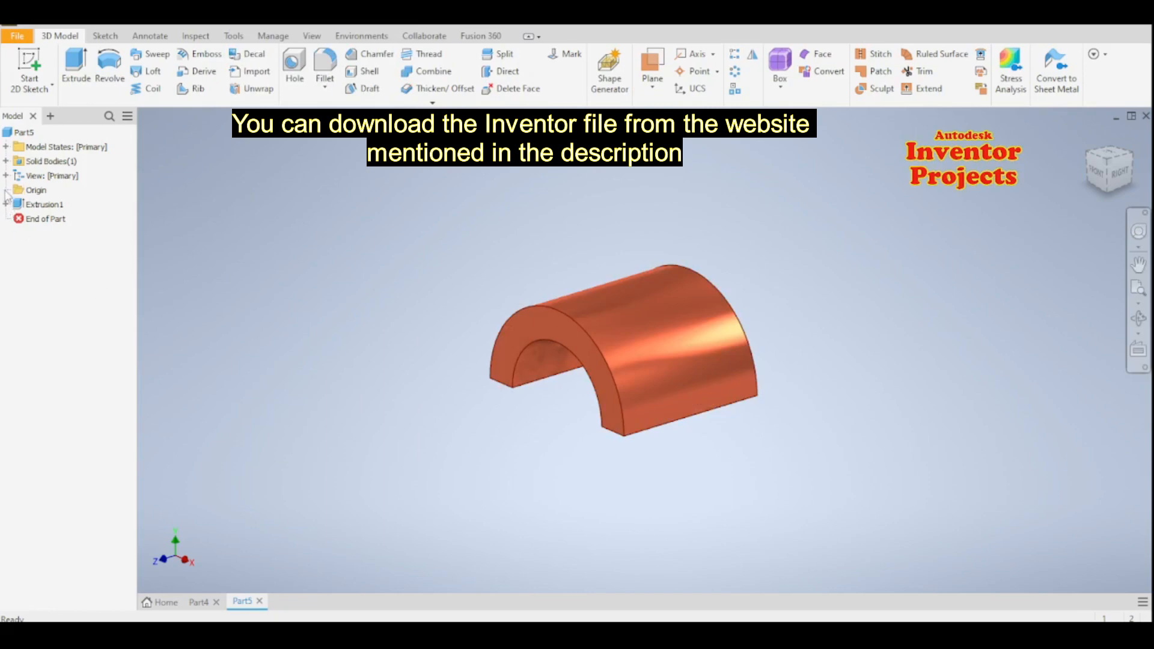
Step: Start a new sketch on the XZ origin plane
left_click(6, 191)
left_click(50, 219)
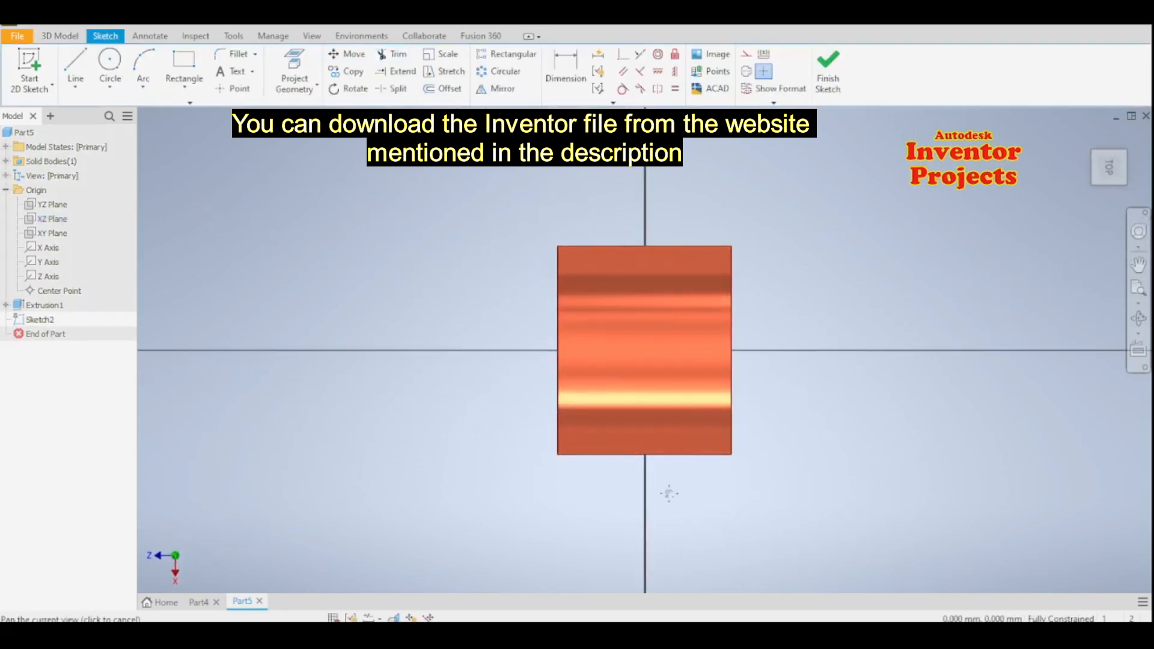
middle_click_drag(667, 489, 620, 424)
left_click(395, 619)
left_click(395, 618)
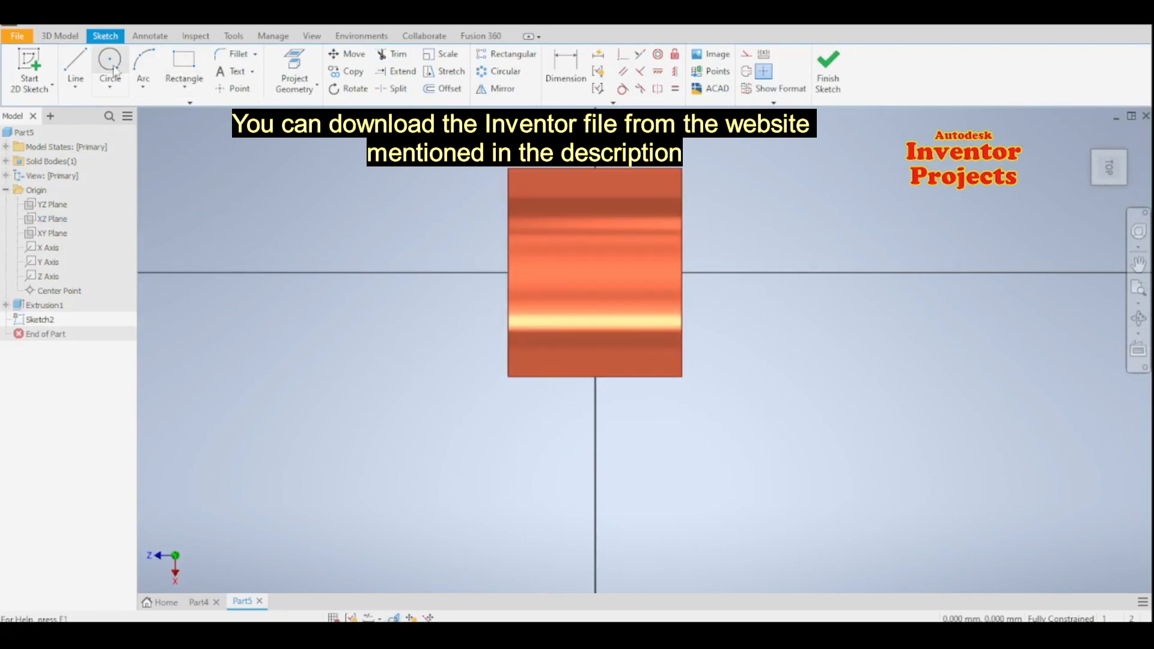
Step: Sketch an open three-sided rectangle outward from the half ring's +X edge, about 54 mm long and 60 mm wide
left_click(79, 68)
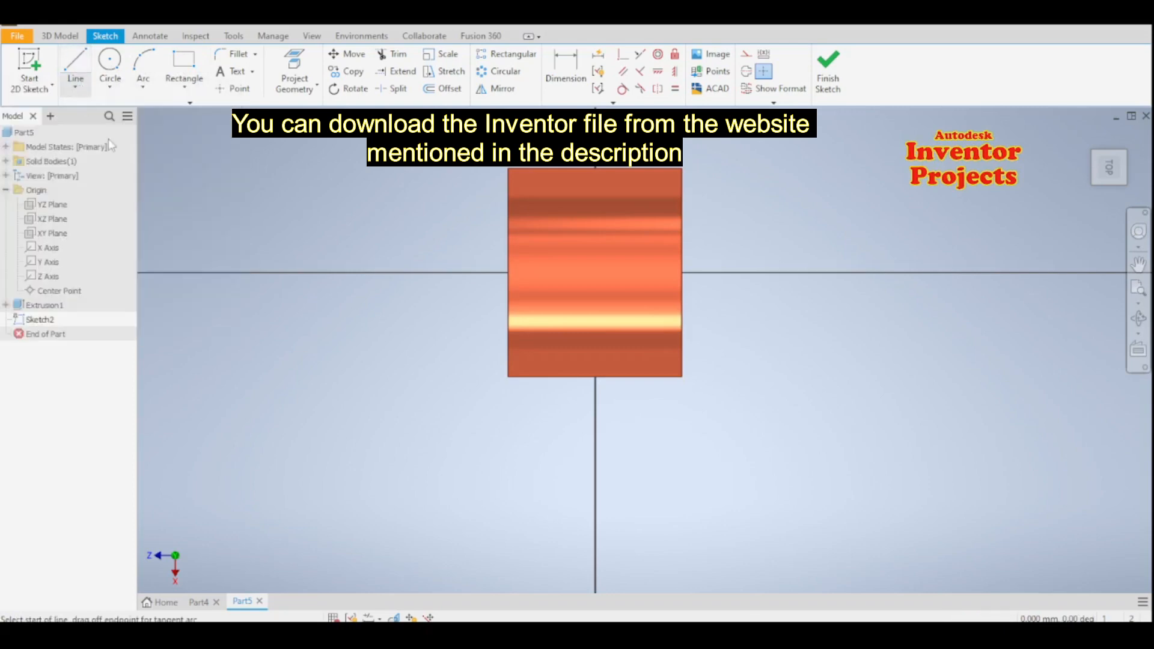
left_click(508, 379)
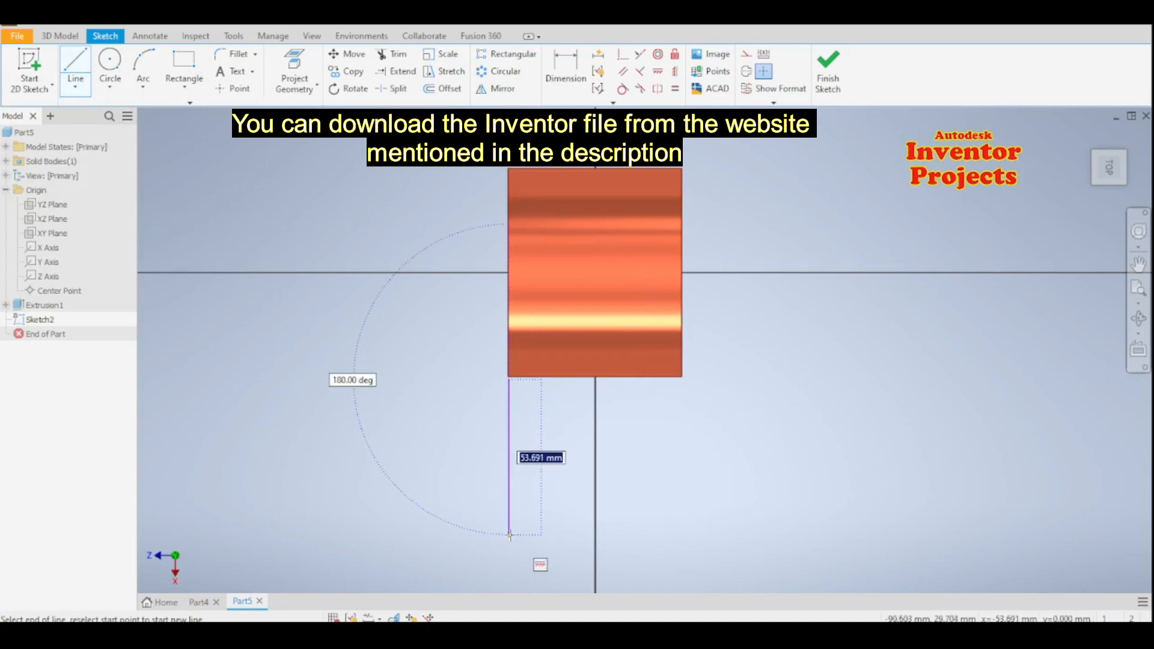
left_click(508, 534)
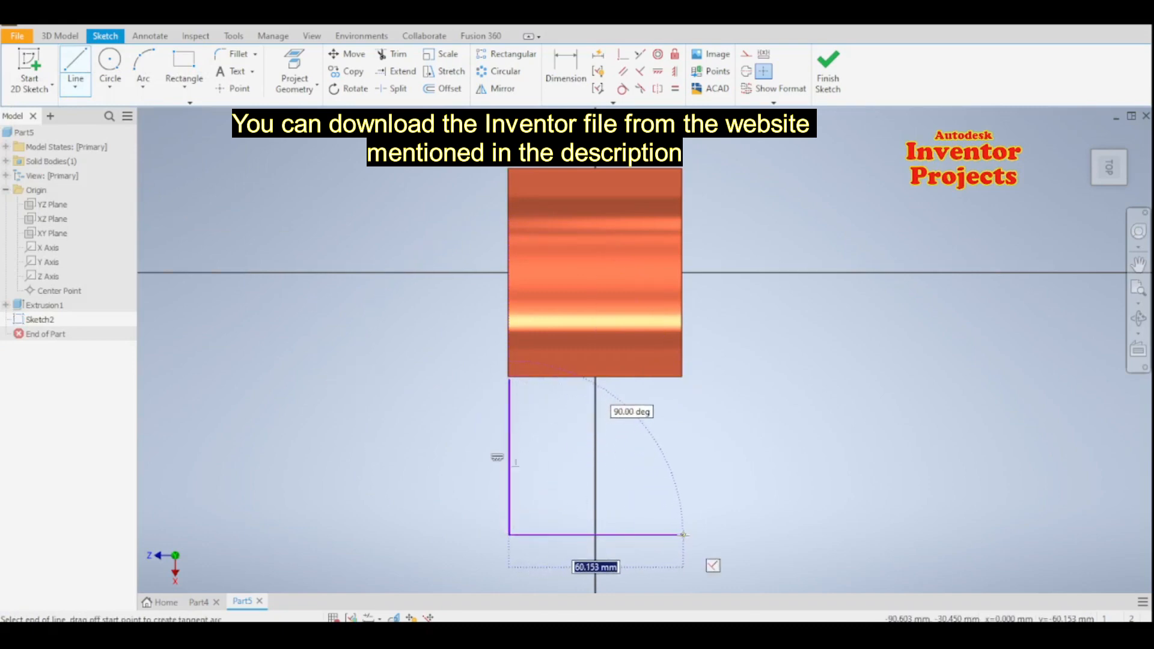
left_click(684, 534)
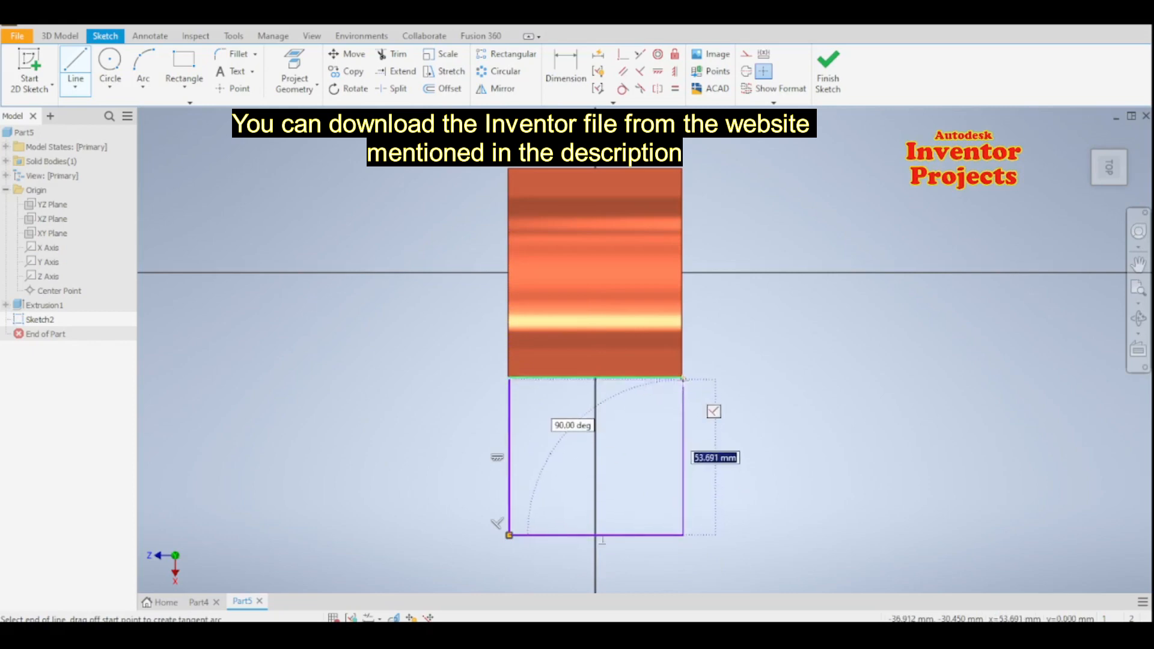
left_click(683, 378)
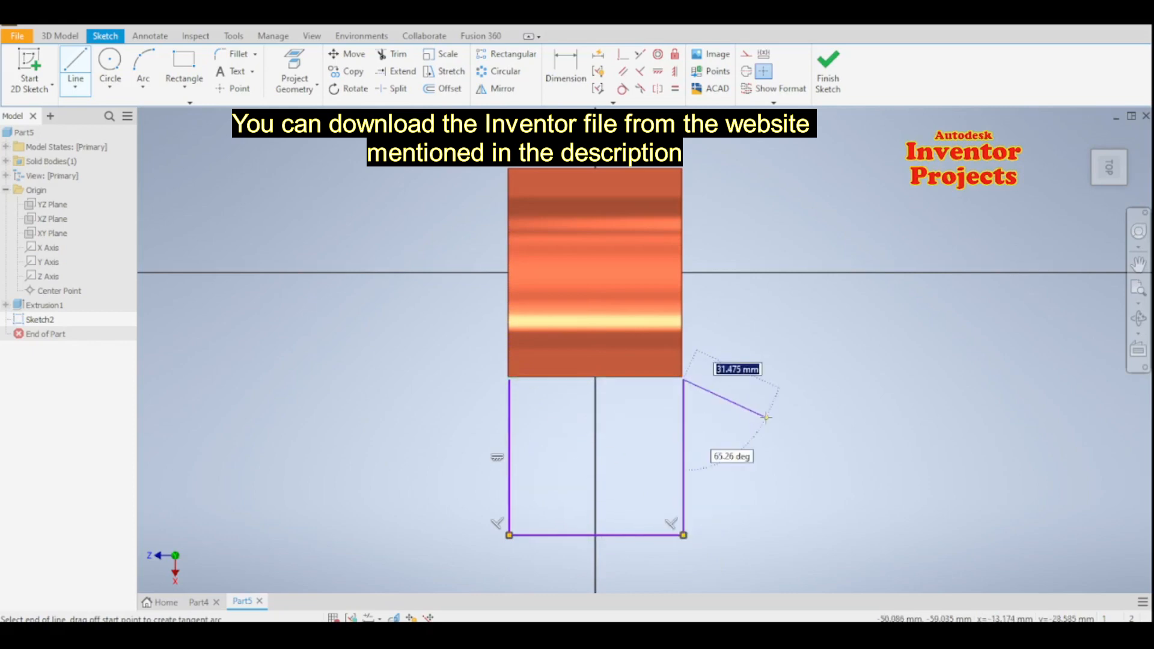
key("Escape")
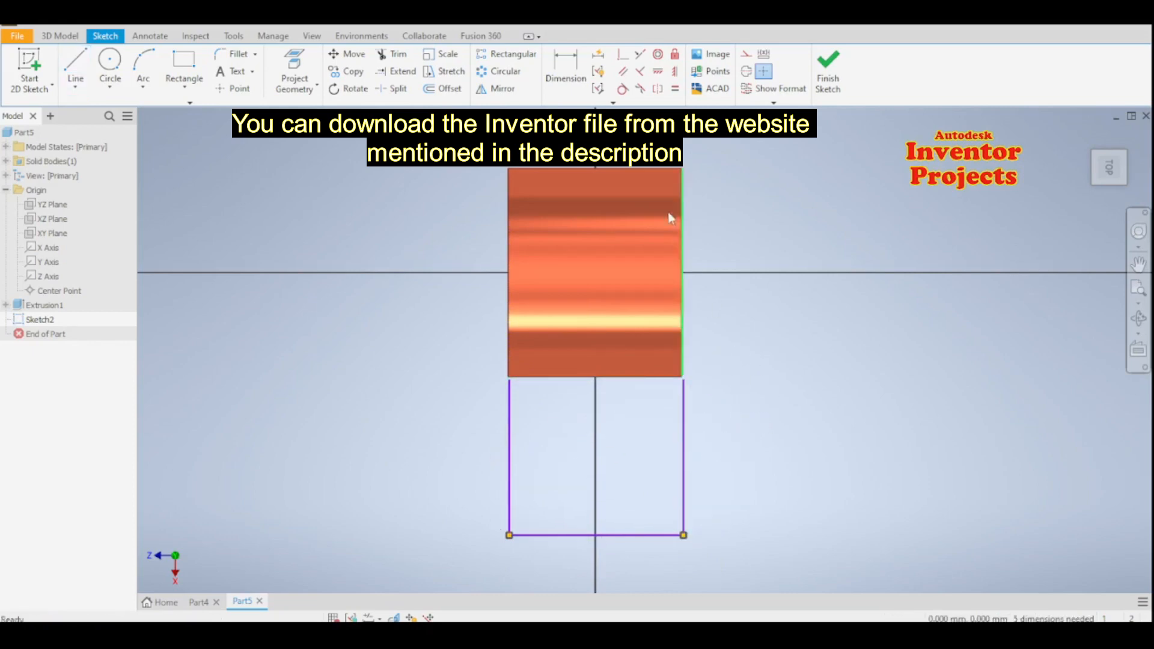
left_click(675, 71)
left_click(681, 485)
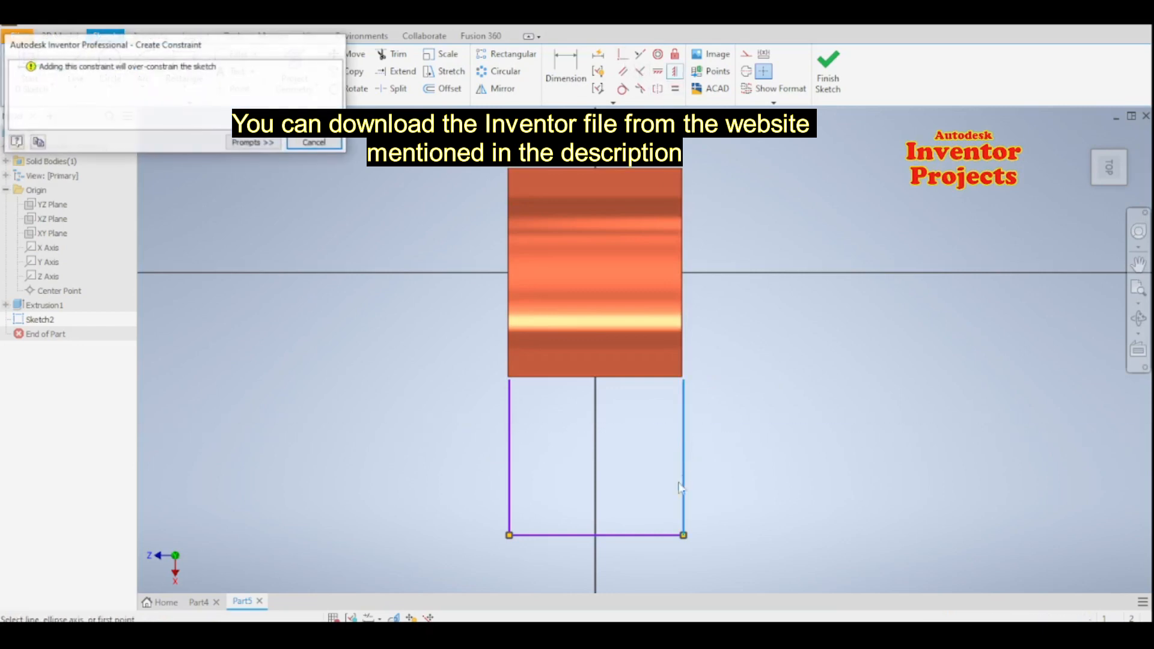
left_click(315, 143)
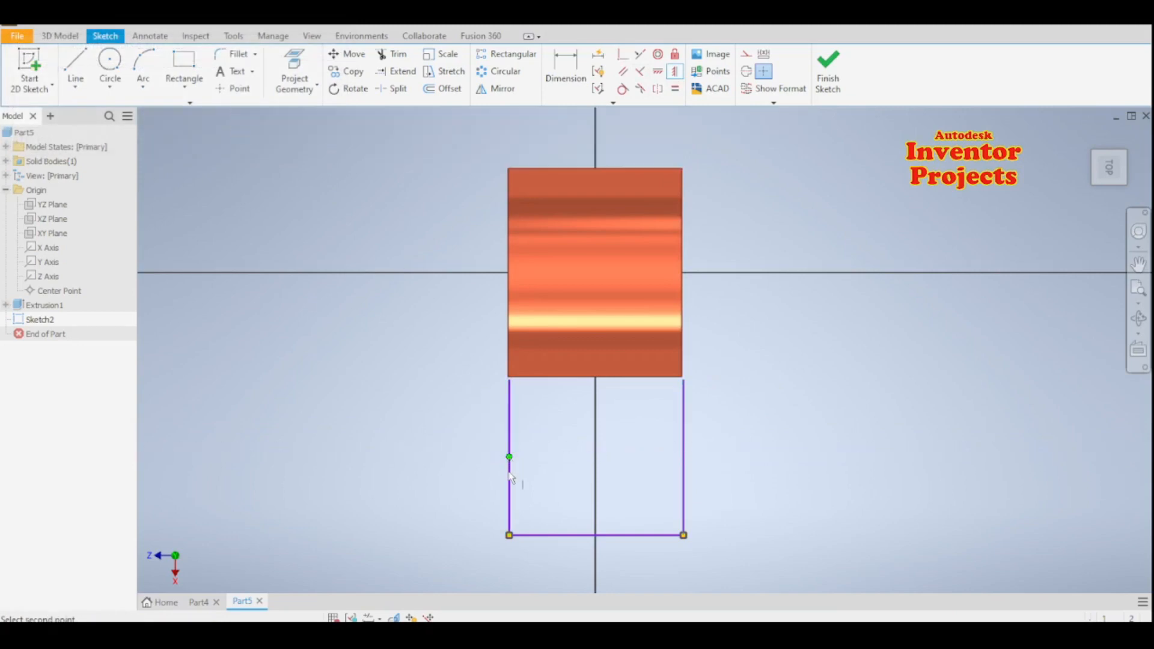
key("Escape")
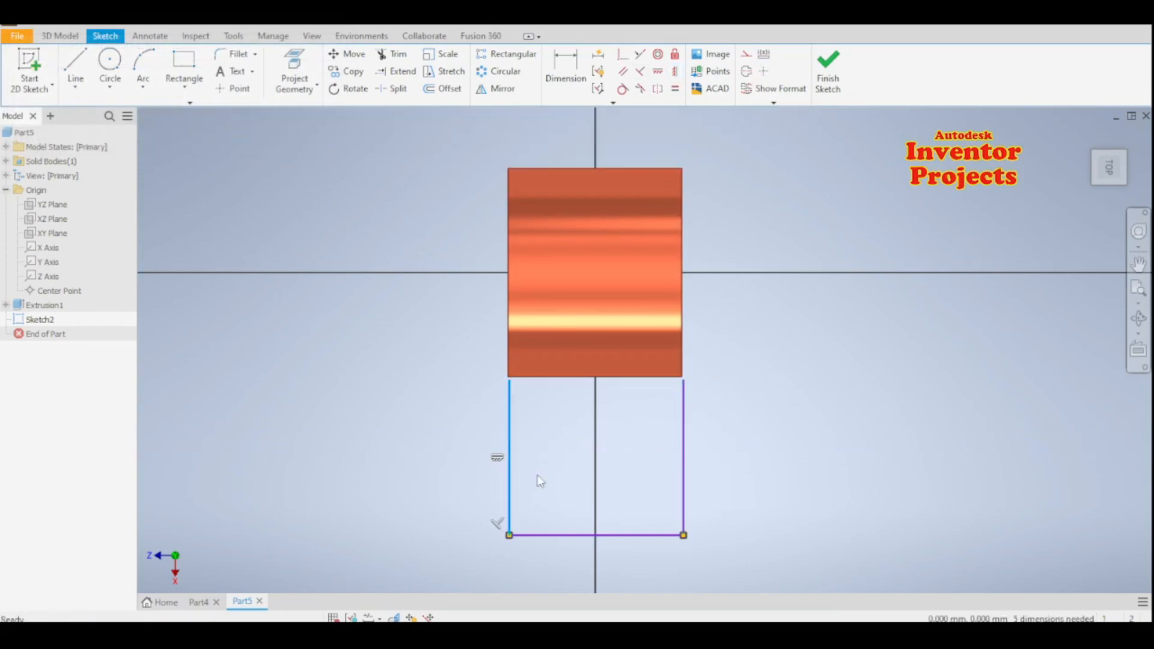
left_click(682, 480)
left_click(709, 516)
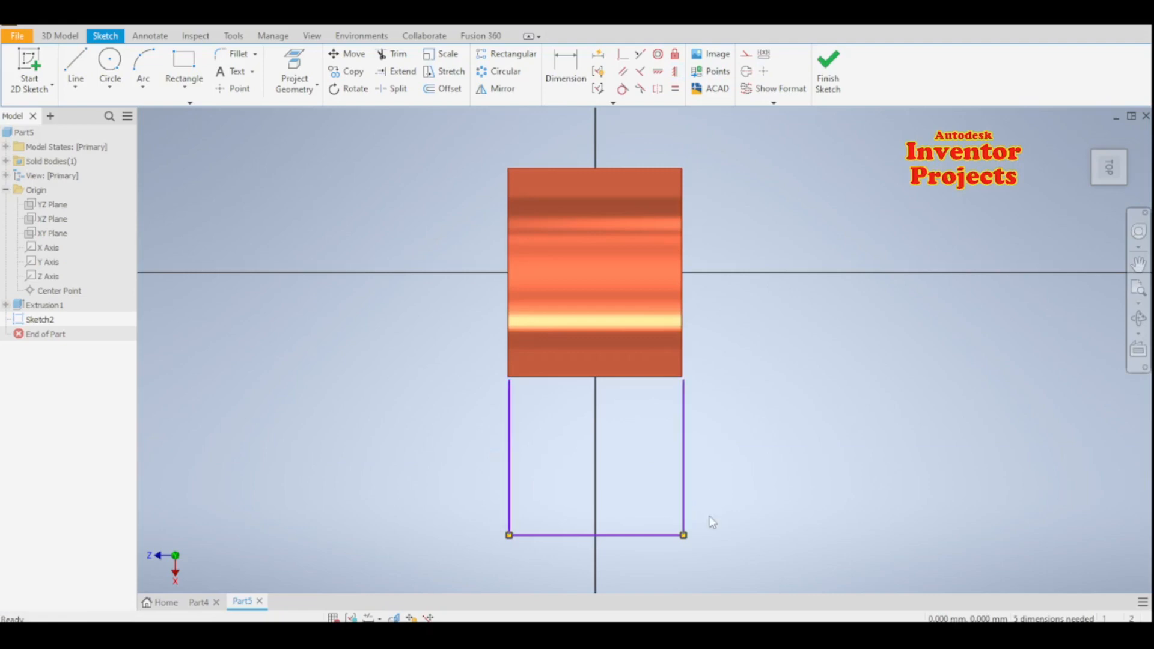
Step: Sketch a circle centred on the midpoint of the open rectangle's outer line, passing through its two corners
left_click(109, 60)
left_click(596, 534)
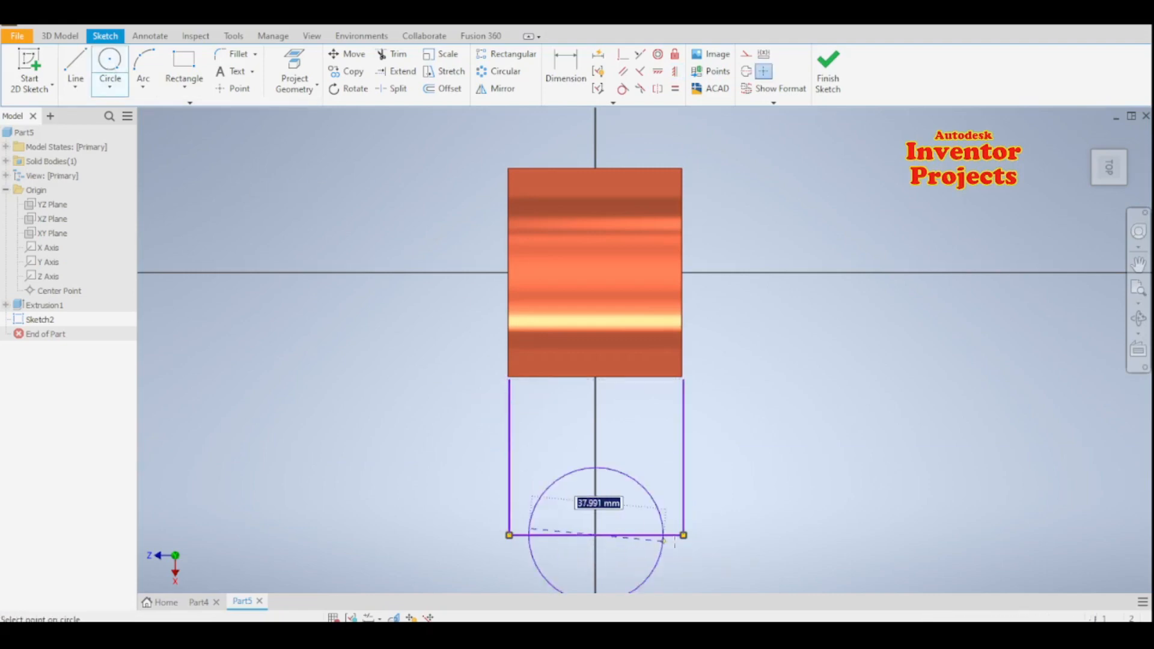
left_click(683, 534)
key("Escape")
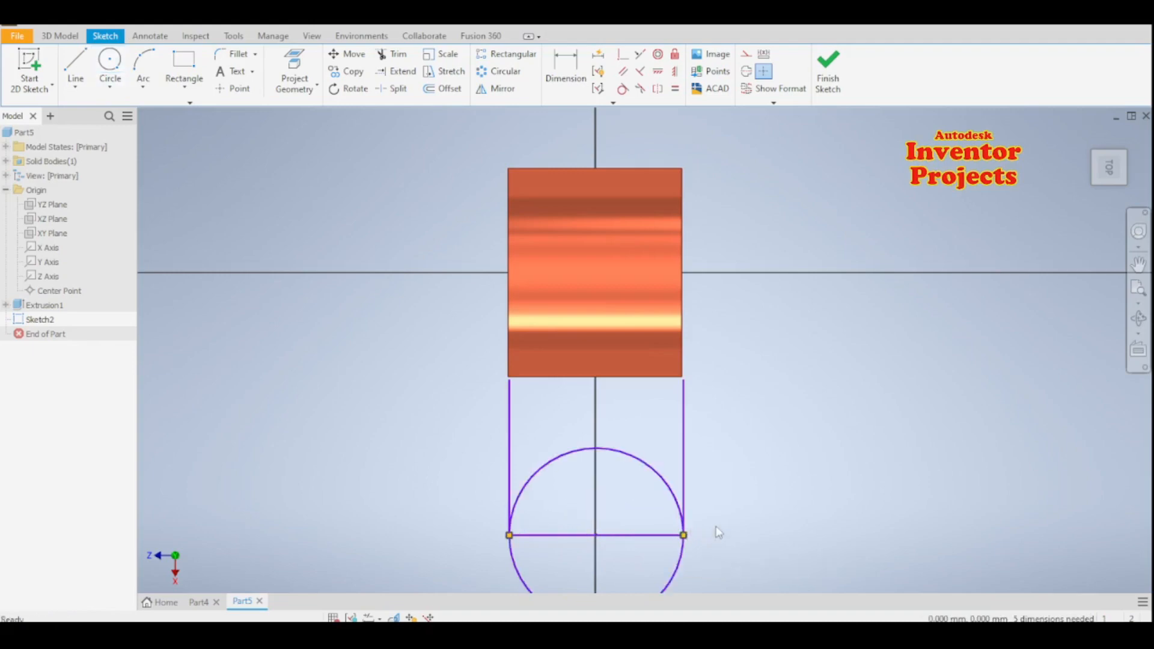
middle_click_drag(719, 448, 712, 391)
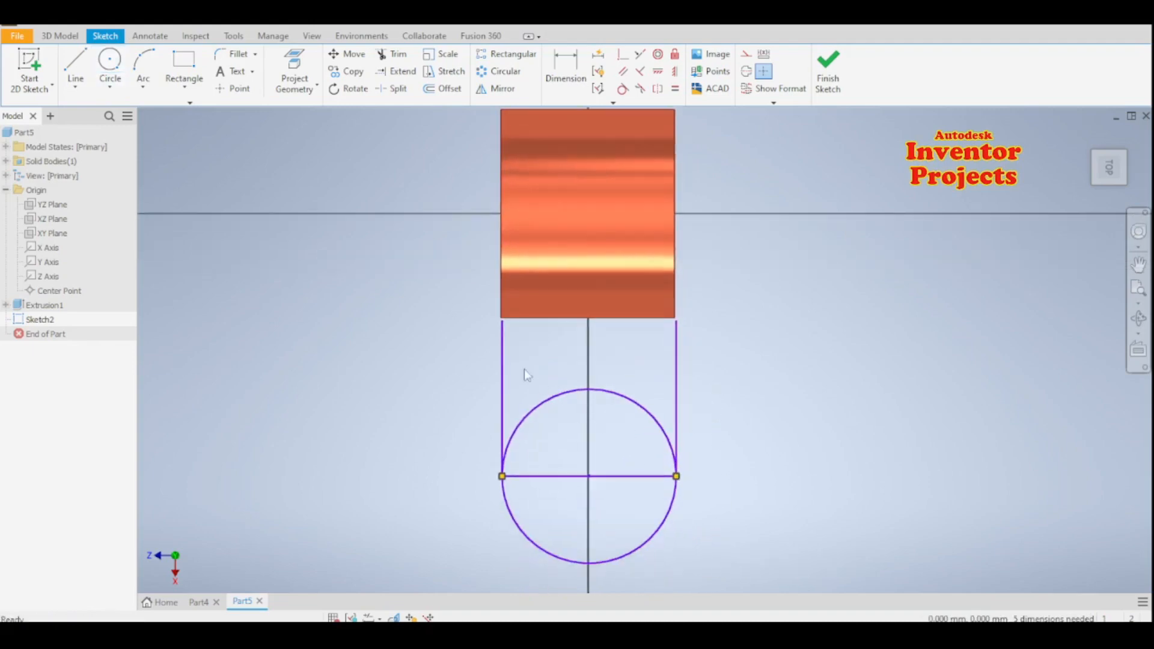
Step: Make the free ends of both side lines coincident with the half ring's corresponding side edges
scroll(493, 307, "down", 5)
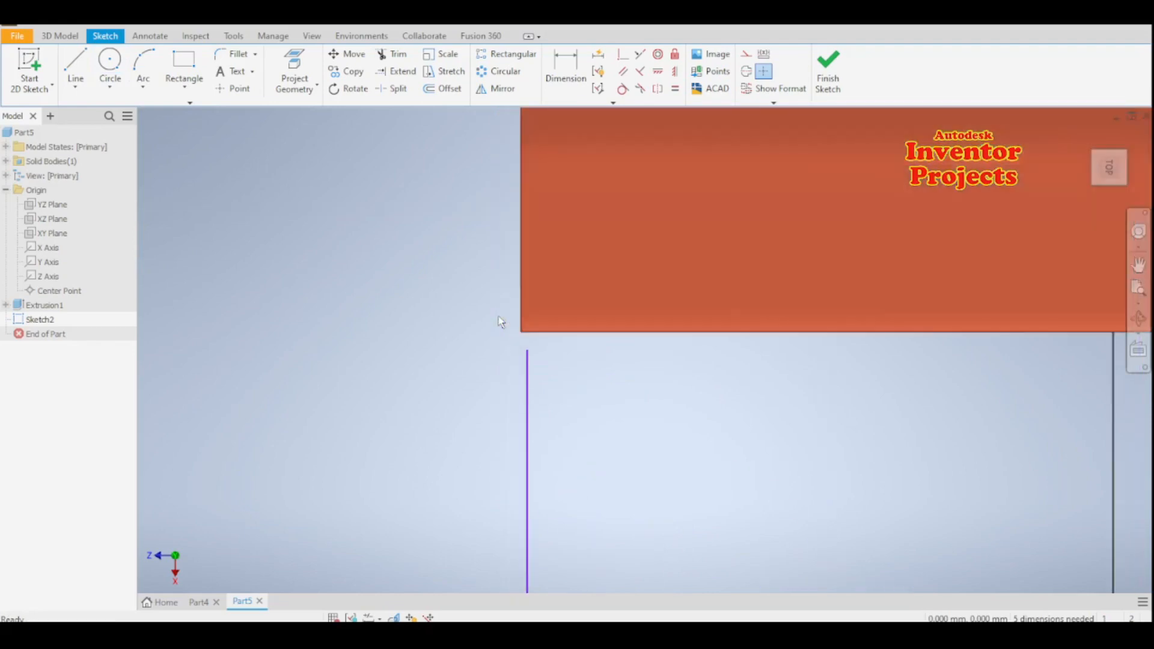
left_click(622, 55)
left_click(526, 353)
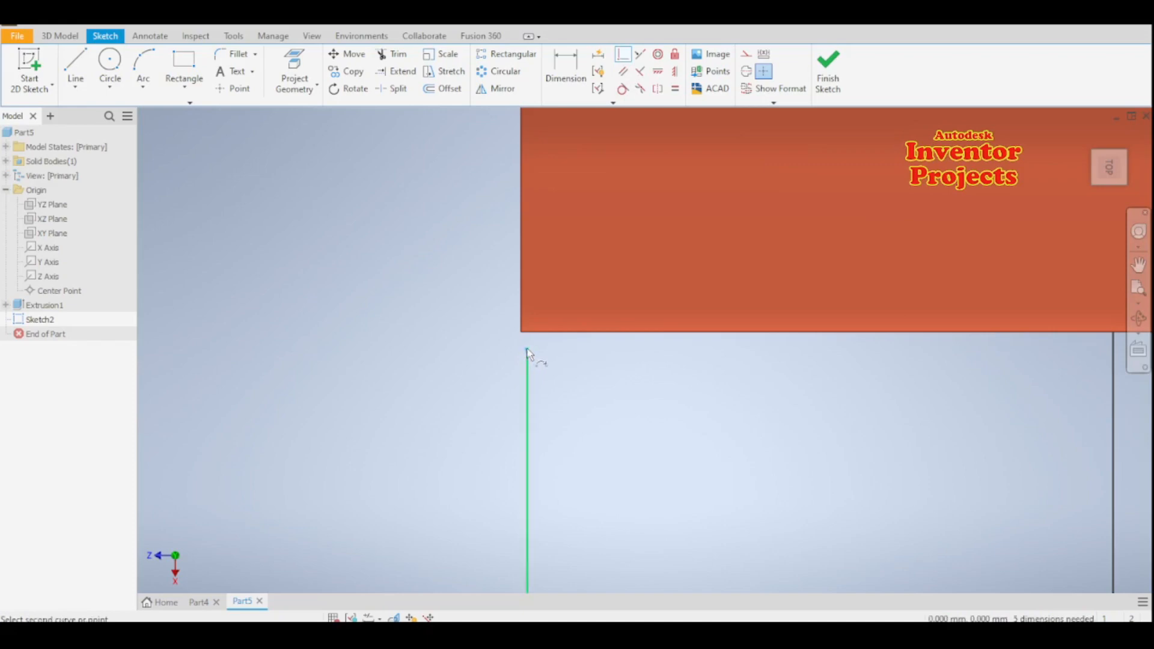
left_click(521, 329)
scroll(447, 360, "down", 5)
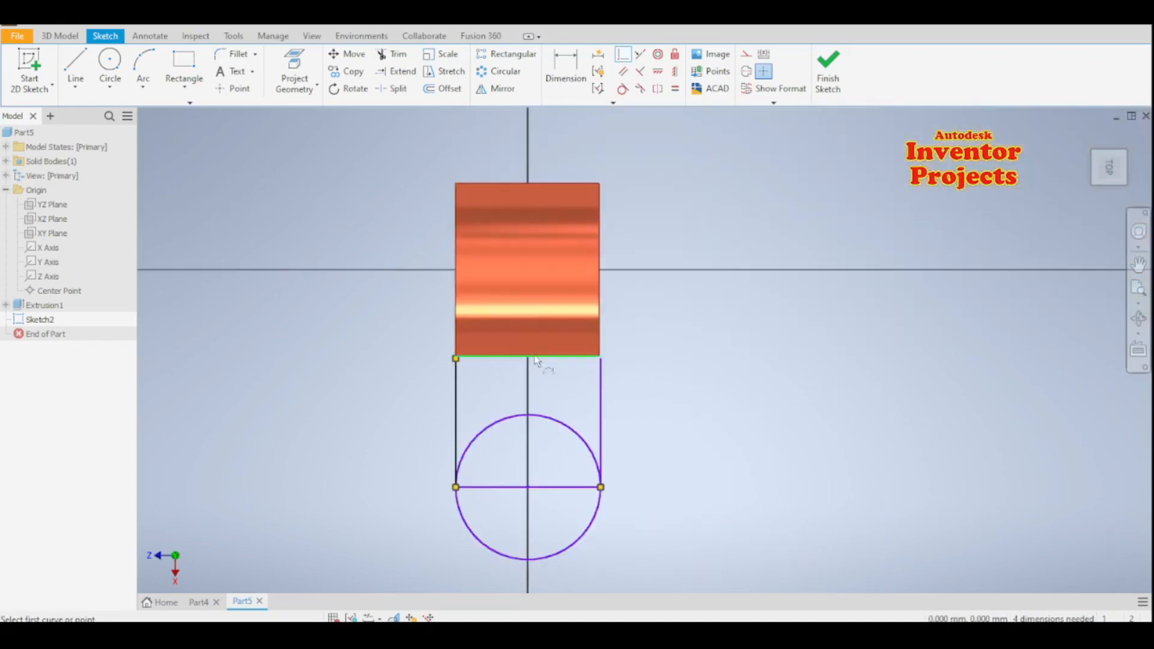
scroll(584, 355, "up", 7)
left_click(874, 431)
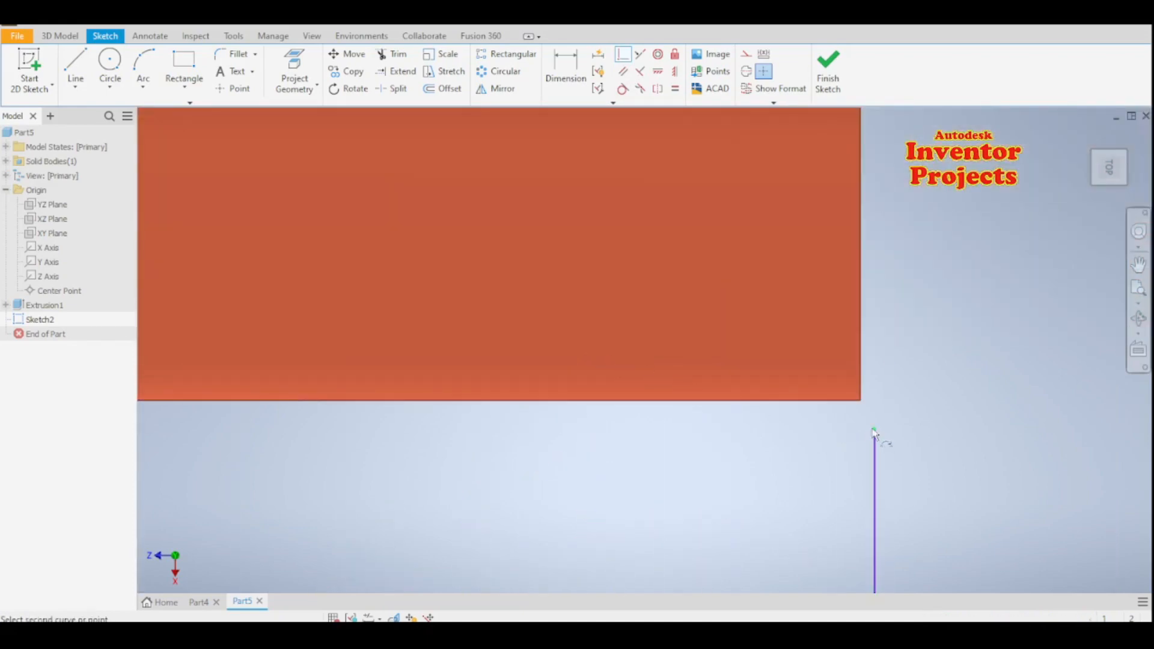
left_click(863, 406)
scroll(675, 394, "down", 5)
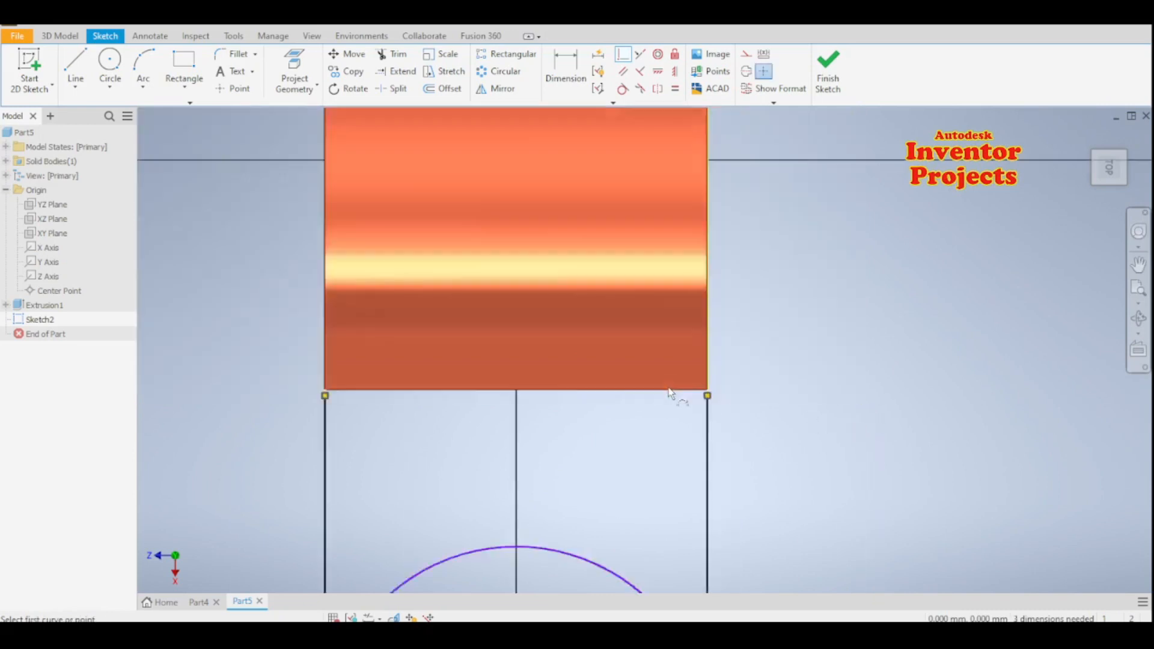
Step: Project the half ring's +X edge into the sketch
left_click(294, 68)
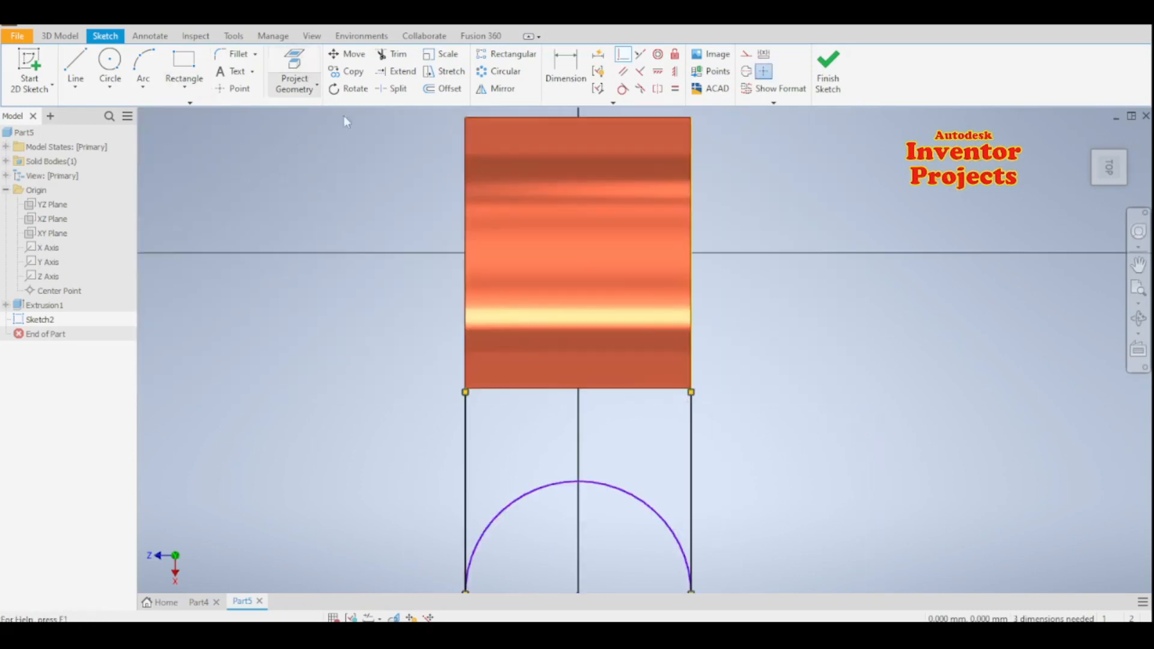
left_click(574, 352)
scroll(447, 277, "down", 5)
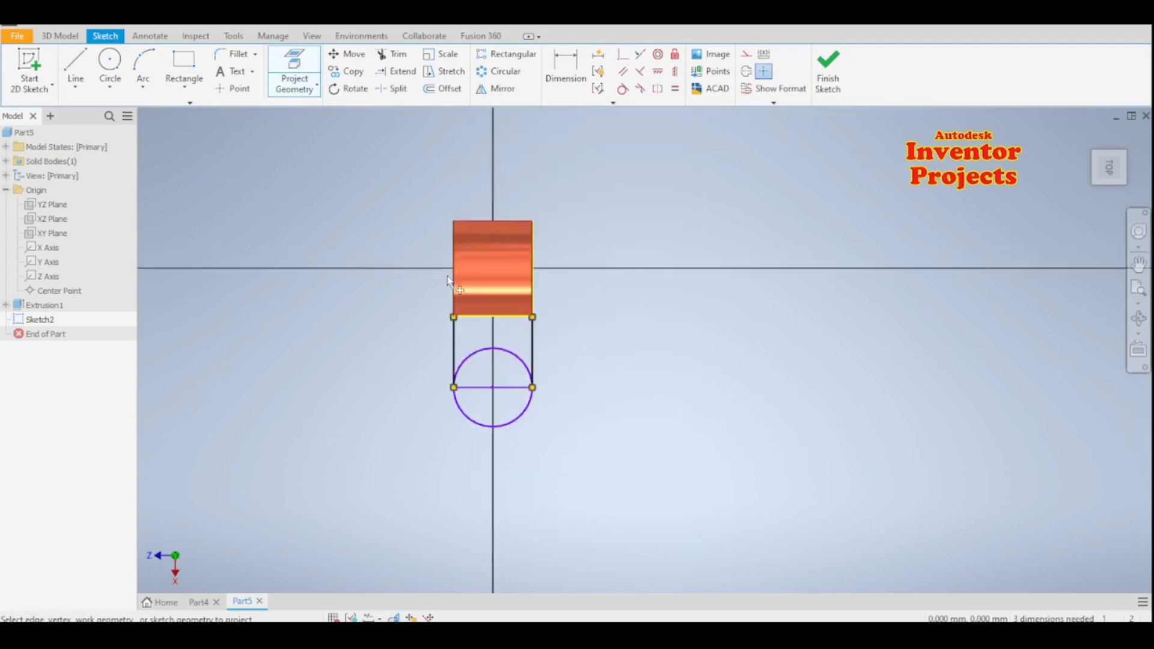
key("Escape")
middle_click_drag(543, 353, 590, 375)
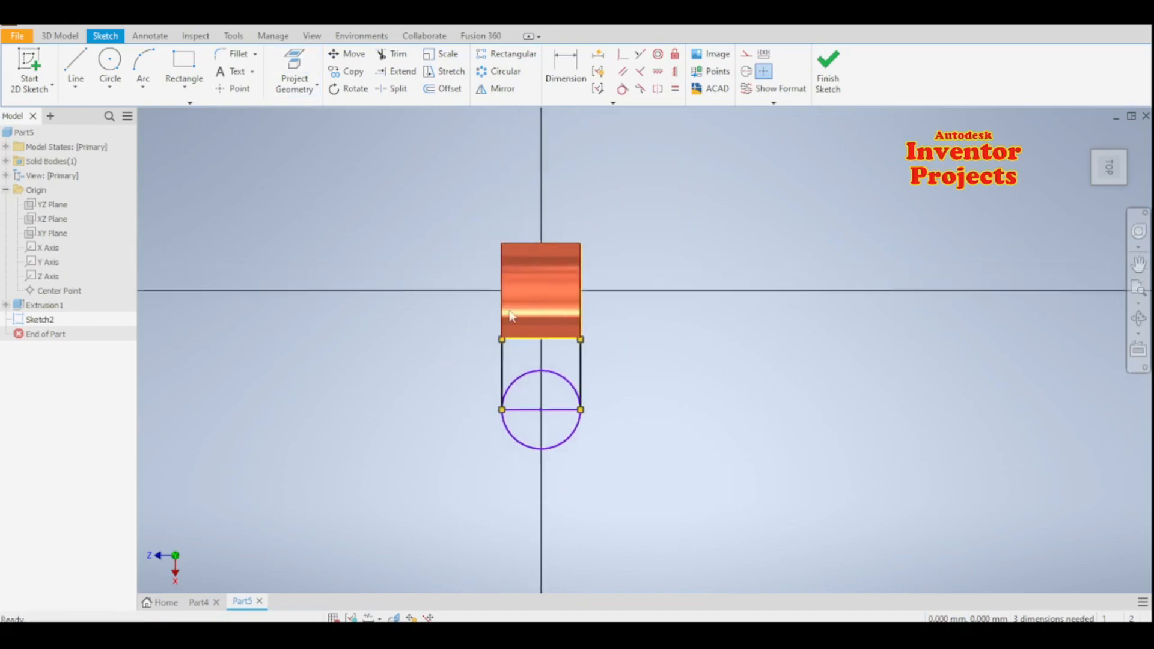
Step: Trim away the circle's inner half and the straight line across it, leaving a rounded outer end
left_click(393, 54)
left_click(562, 376)
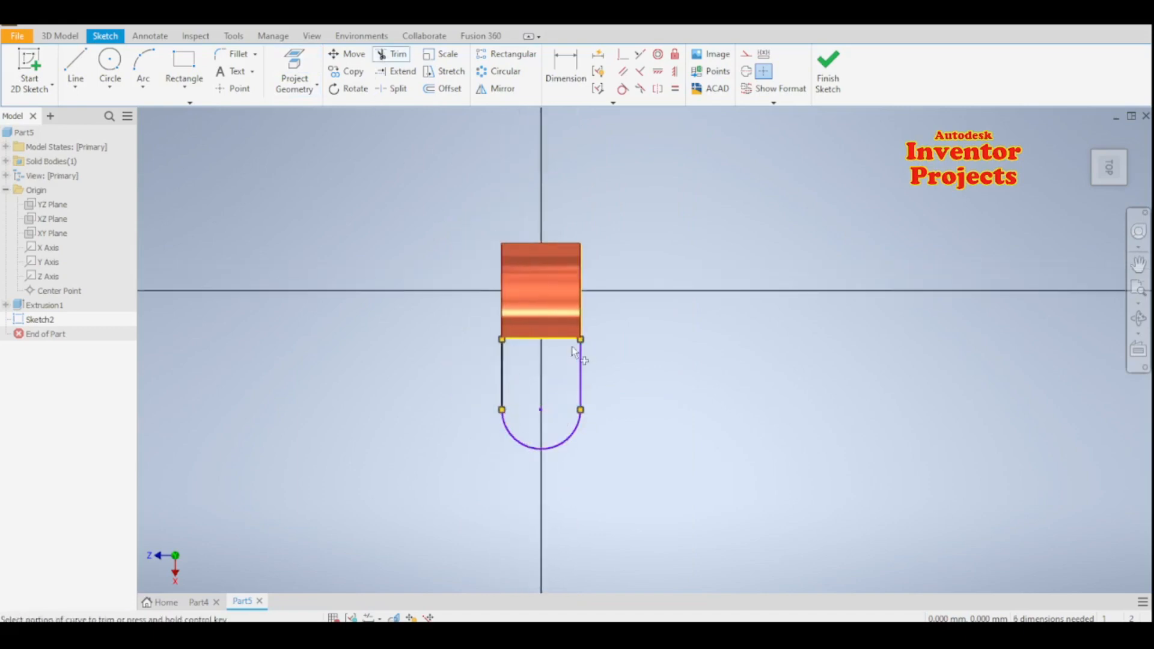
scroll(611, 312, "up", 6)
key("Escape")
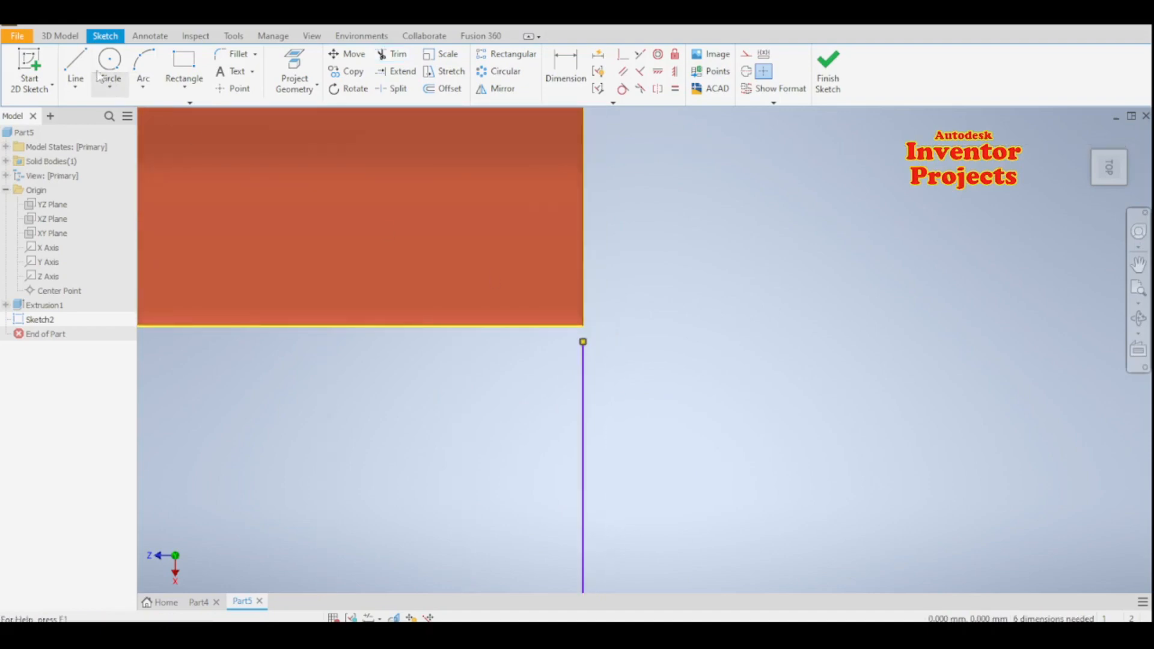
Step: Close the gaps with short lines from the ends of both side lines to the corners of the projected edge
left_click(75, 67)
scroll(527, 330, "up", 2)
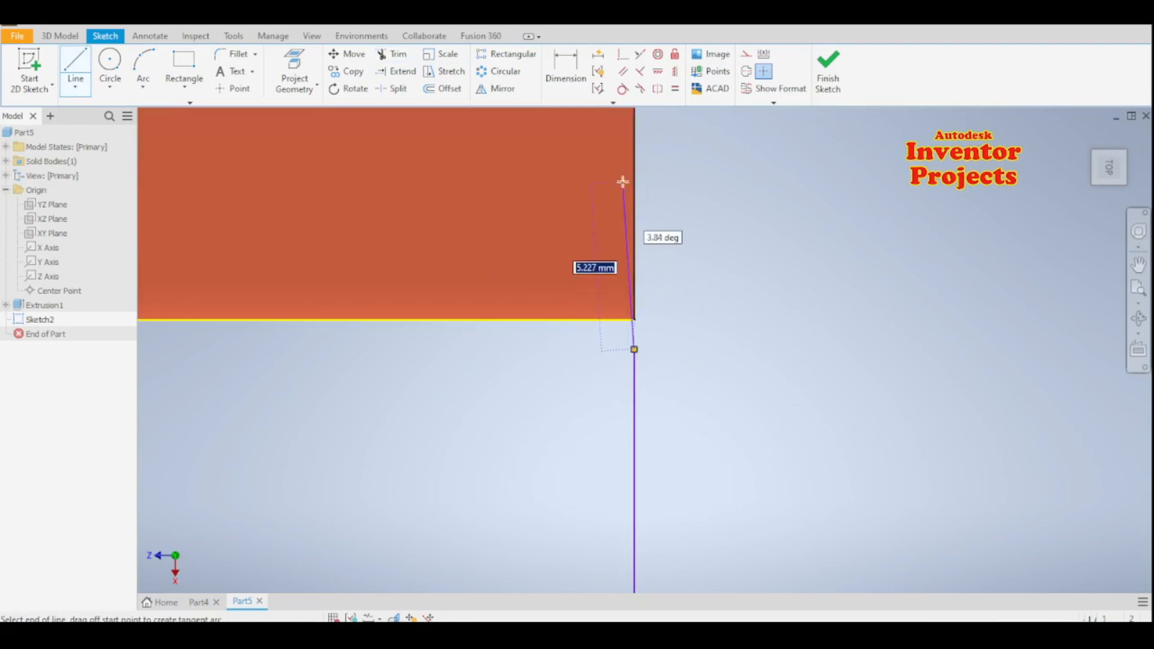
scroll(634, 309, "up", 3)
scroll(635, 324, "down", 1)
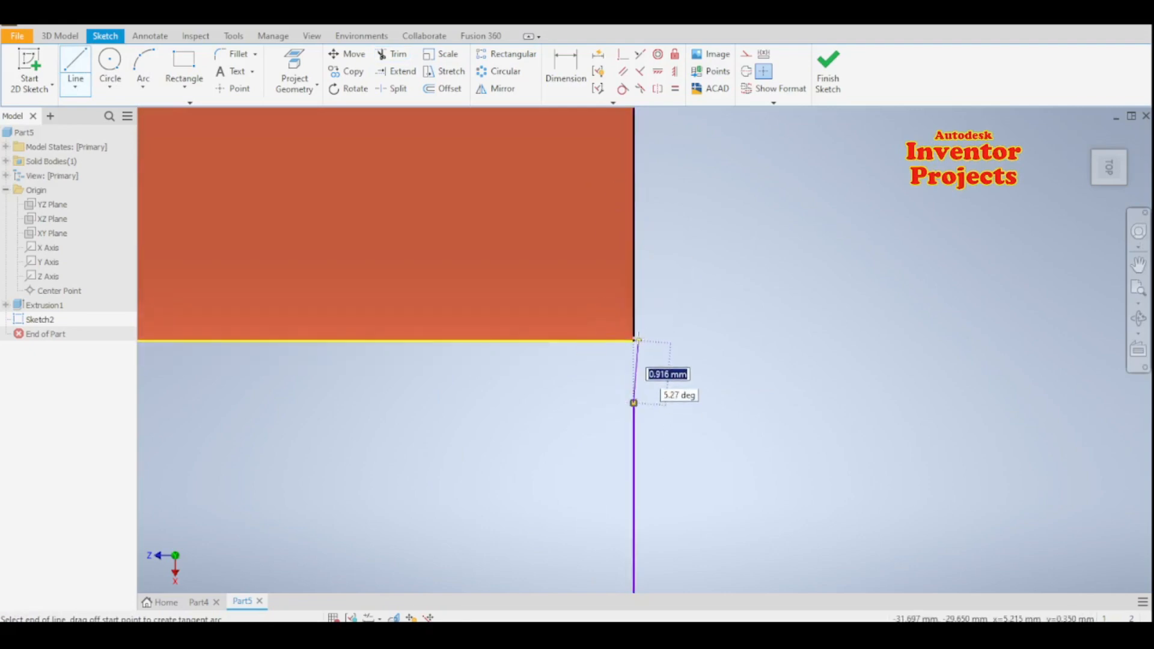
left_click(634, 340)
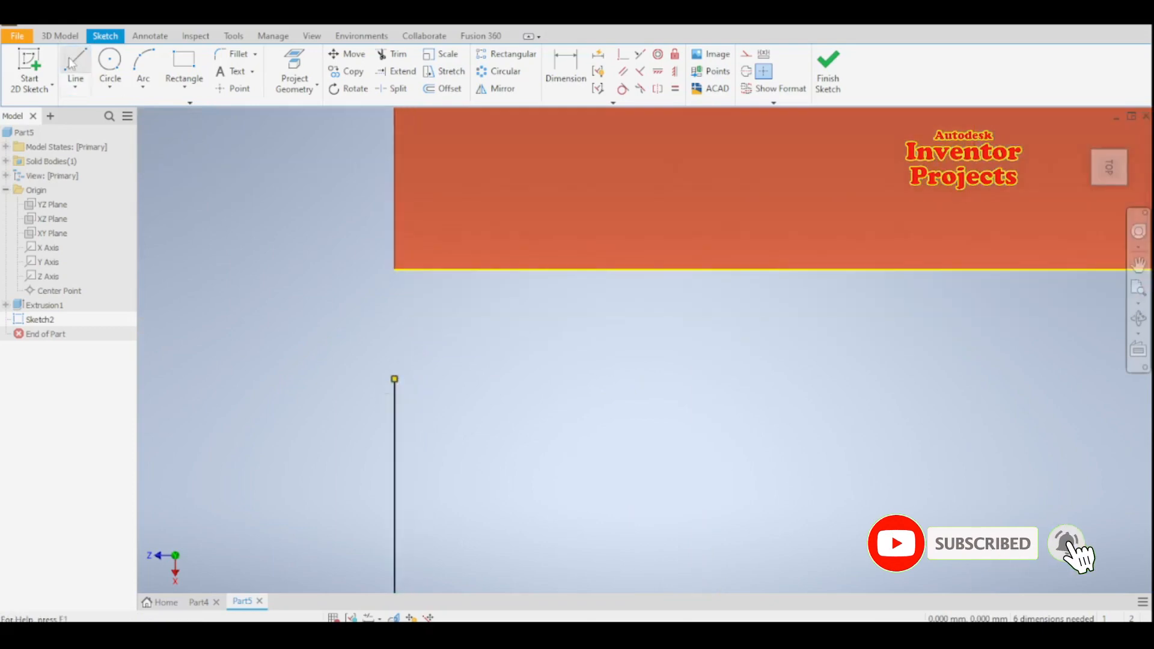
left_click(73, 63)
left_click(395, 378)
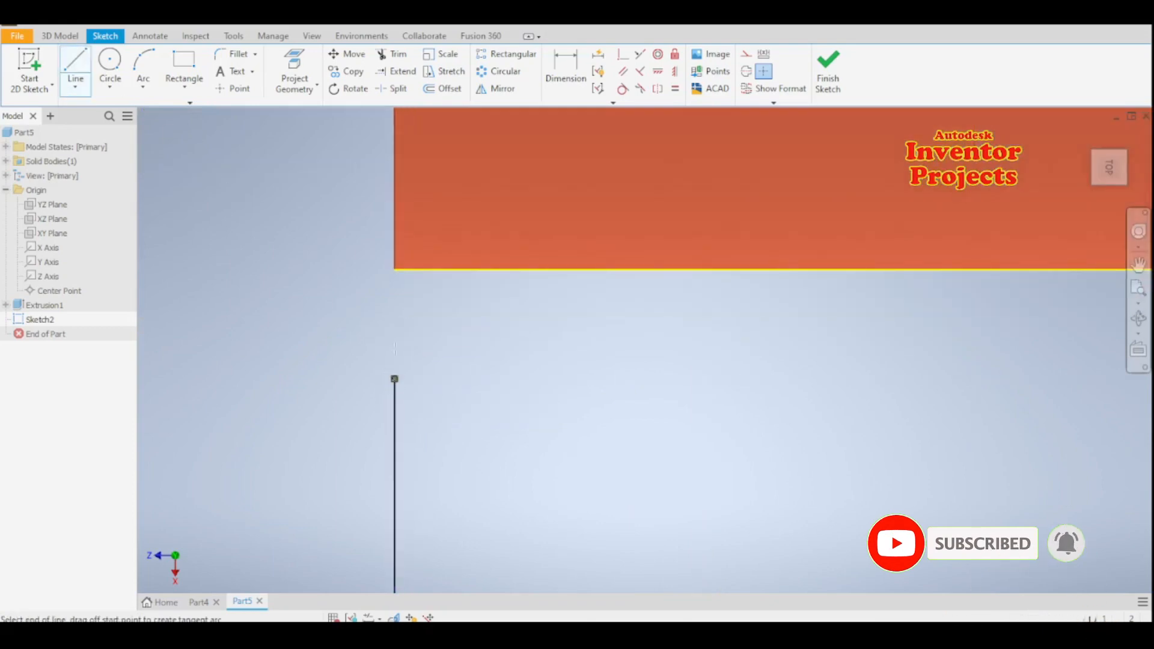
left_click(394, 269)
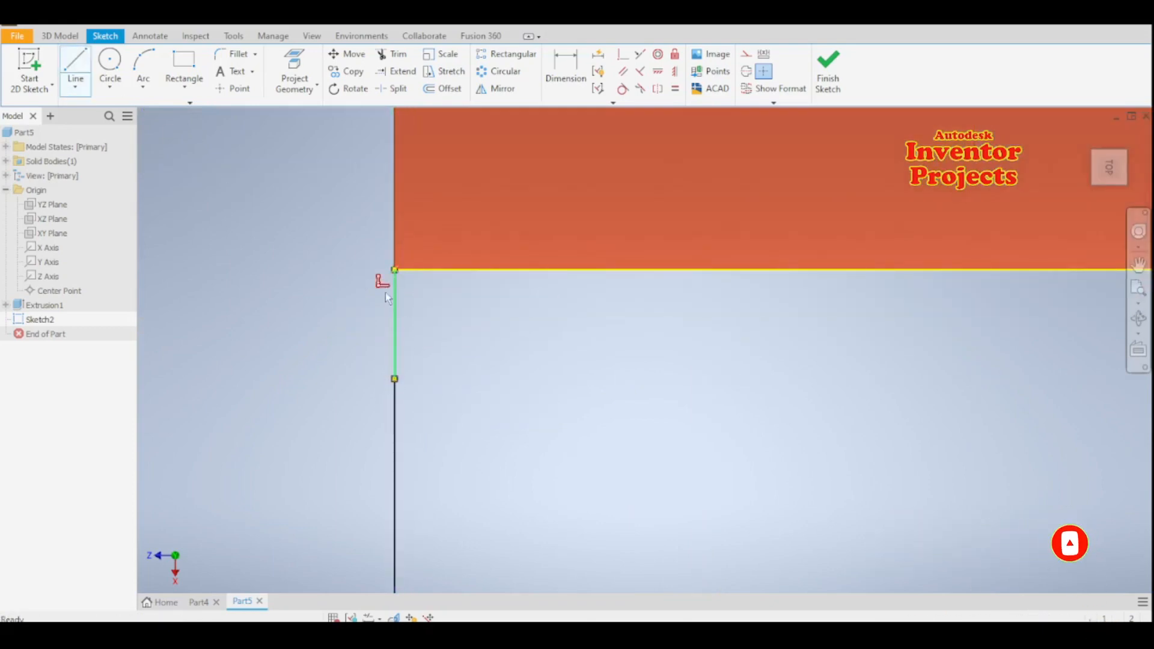
key("Escape")
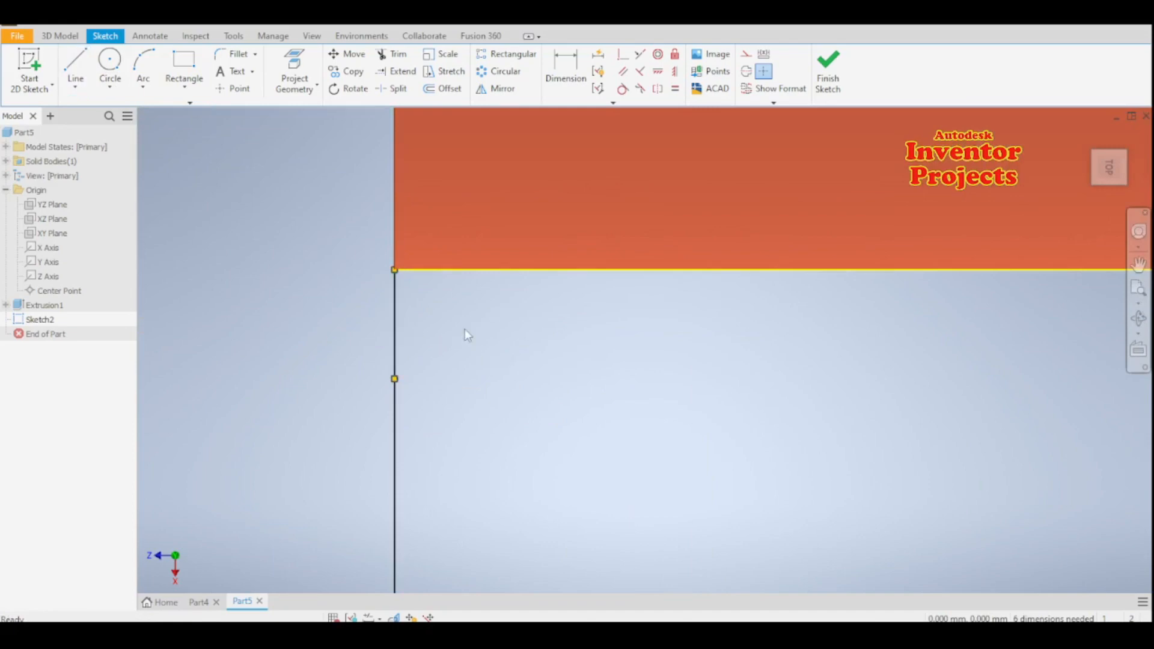
Step: Dimension the distance from the origin to the arc's centre as 60 mm
scroll(468, 343, "down", 10)
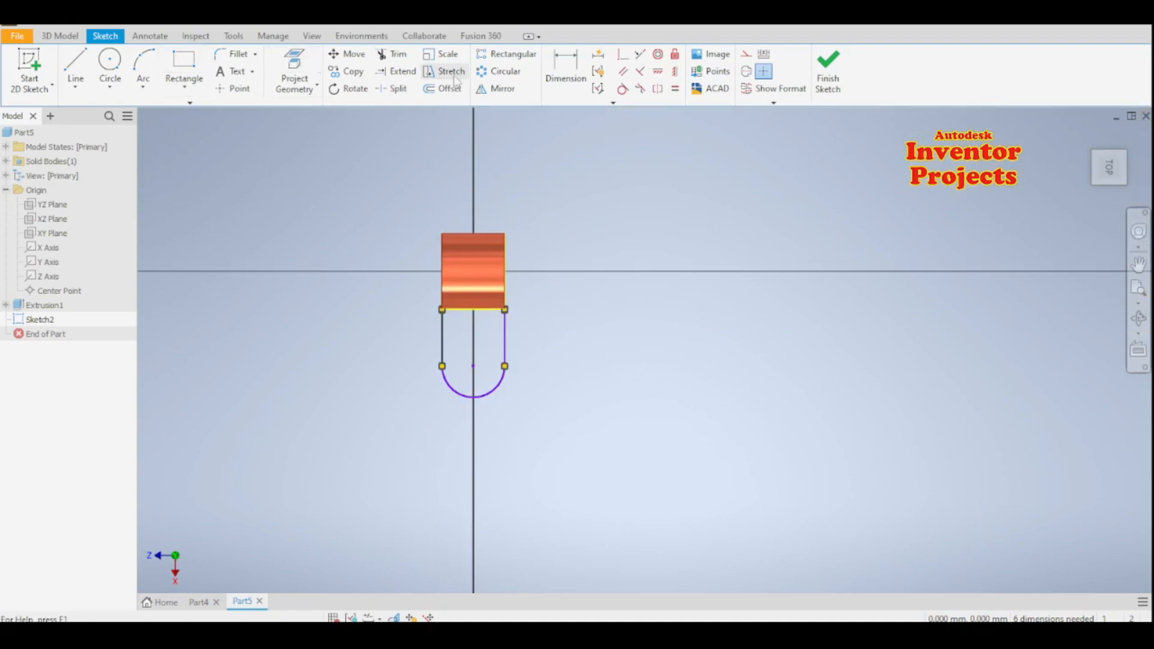
left_click(565, 69)
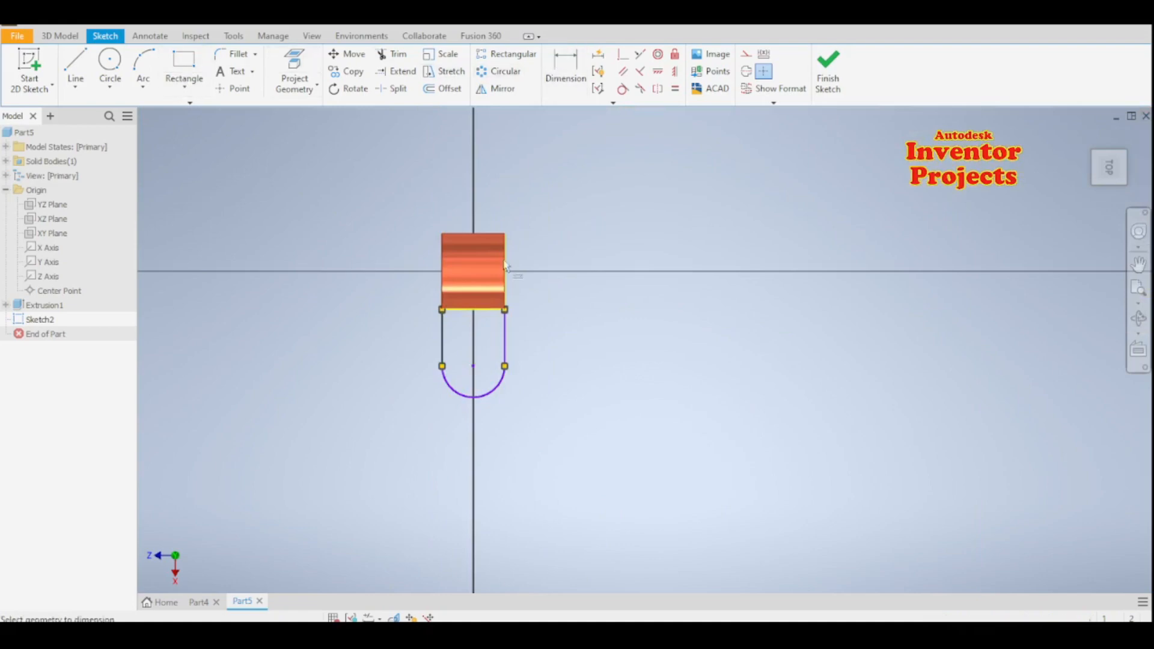
left_click(473, 272)
left_click(473, 365)
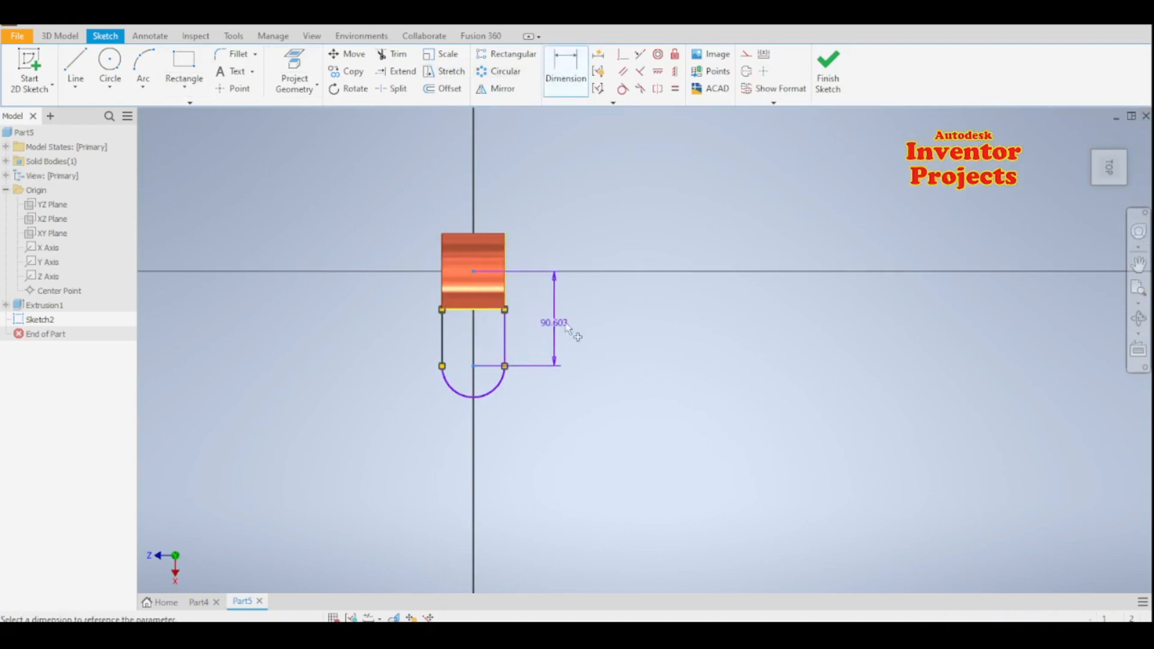
left_click(558, 328)
type("60")
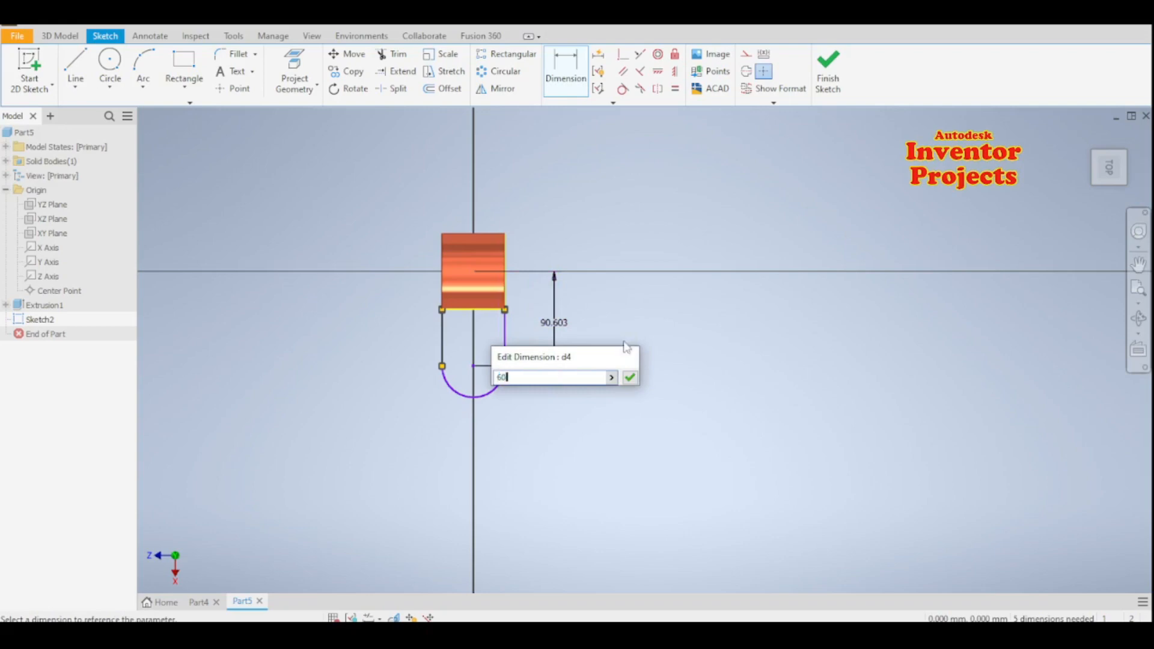
key("Return")
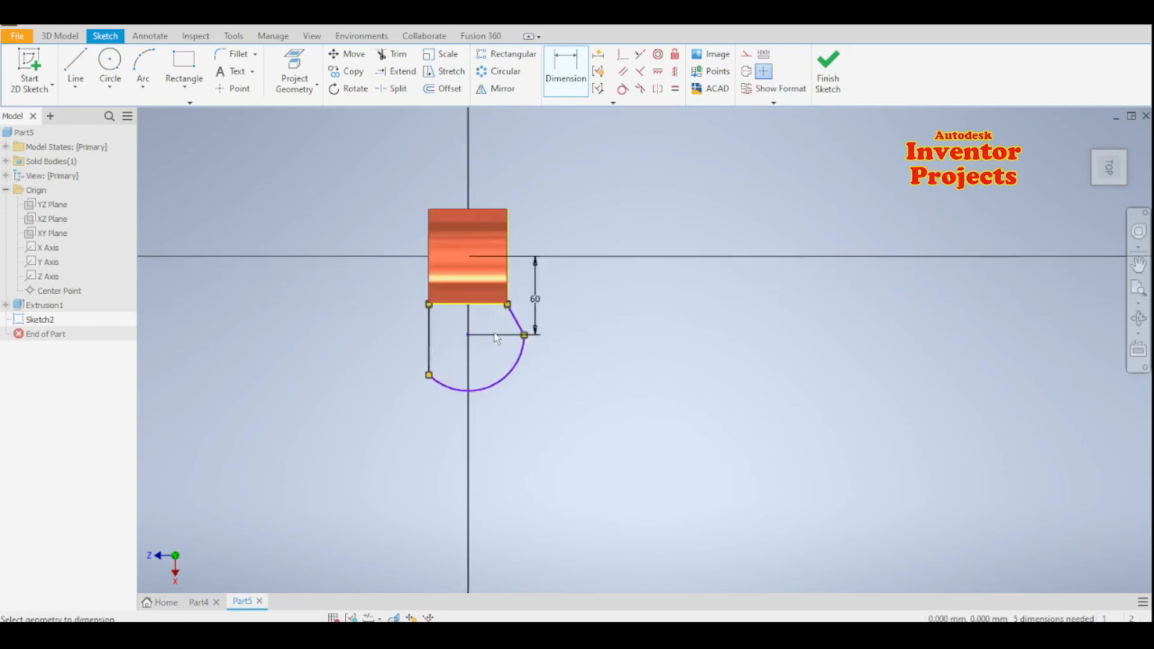
Step: Make the rounded end arc tangent to both side lines of the lug profile
scroll(496, 338, "up", 5)
middle_click_drag(636, 402, 636, 418)
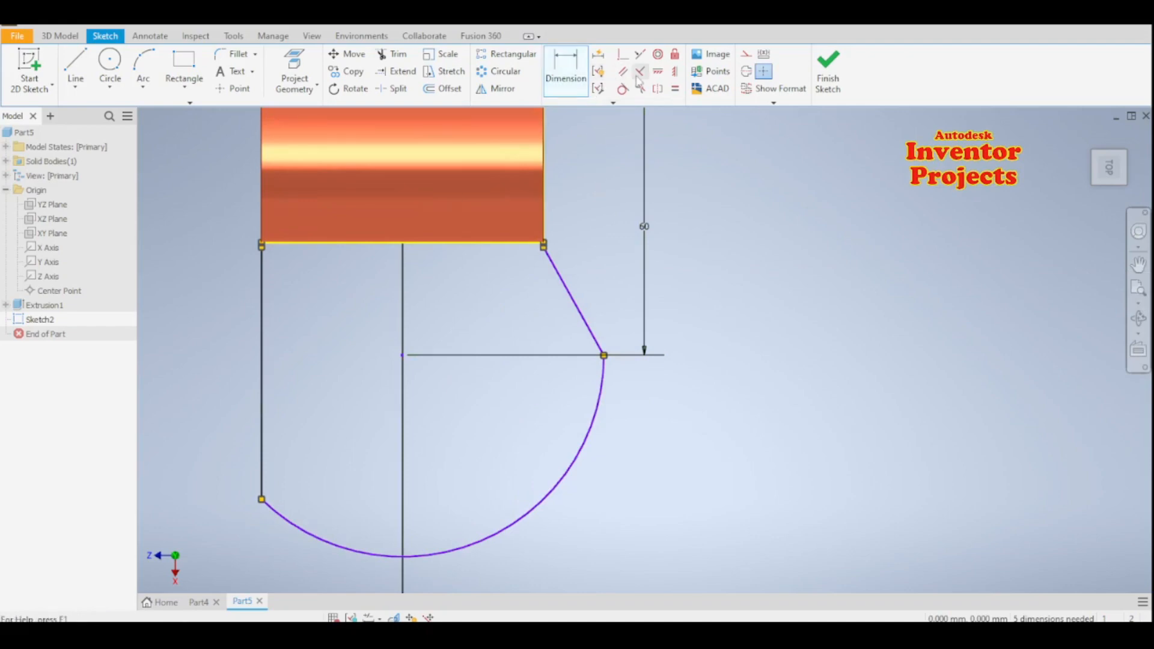
left_click(604, 384)
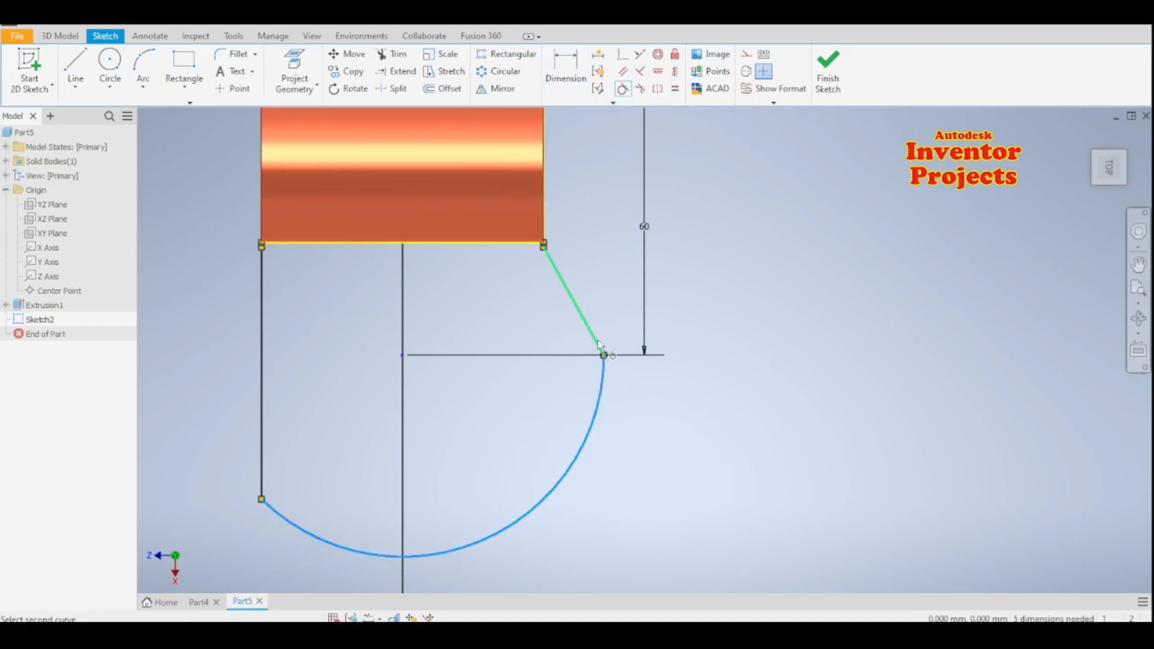
left_click(598, 346)
left_click(281, 490)
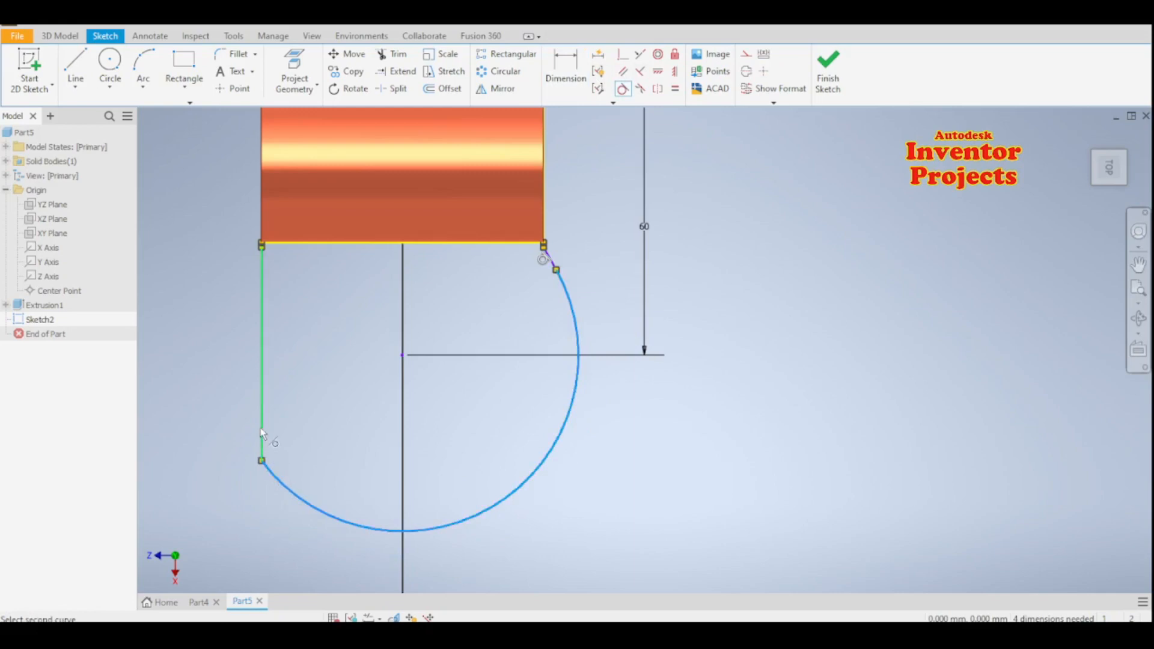
left_click(262, 443)
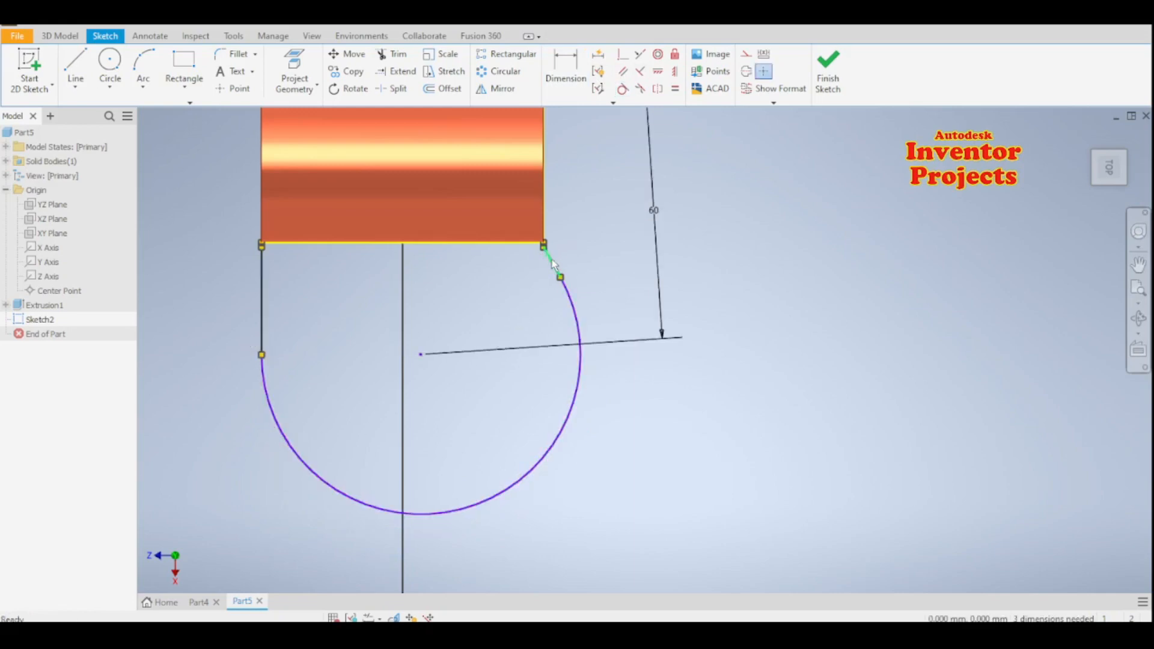
left_click(552, 260)
left_click(674, 72)
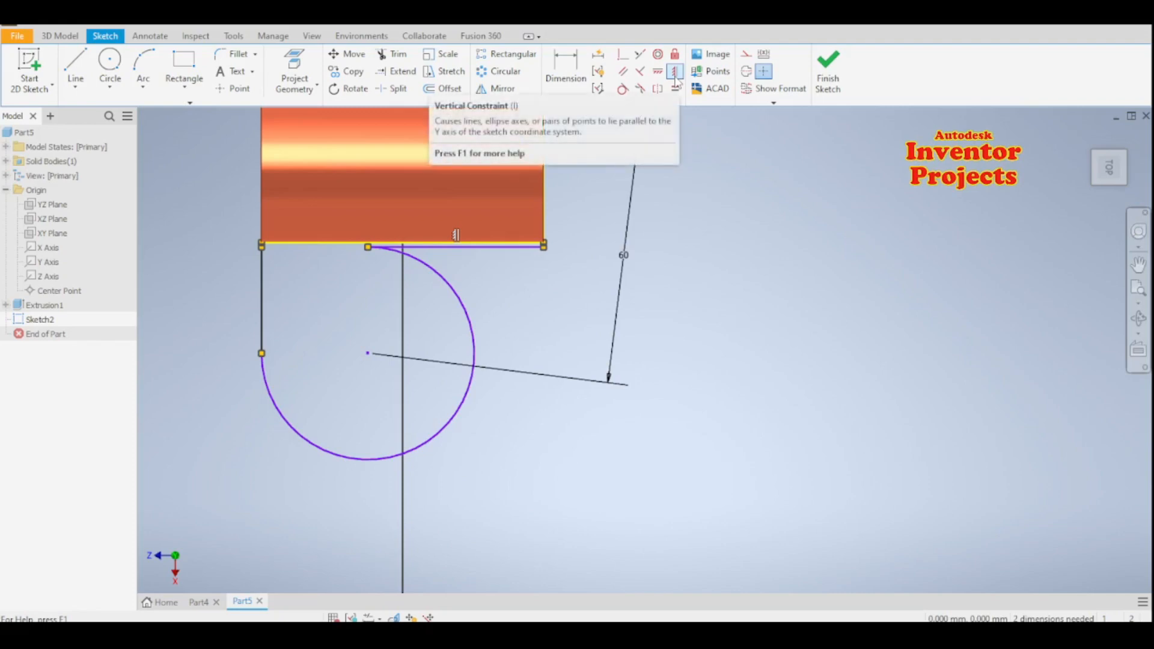
key("ctrl+z")
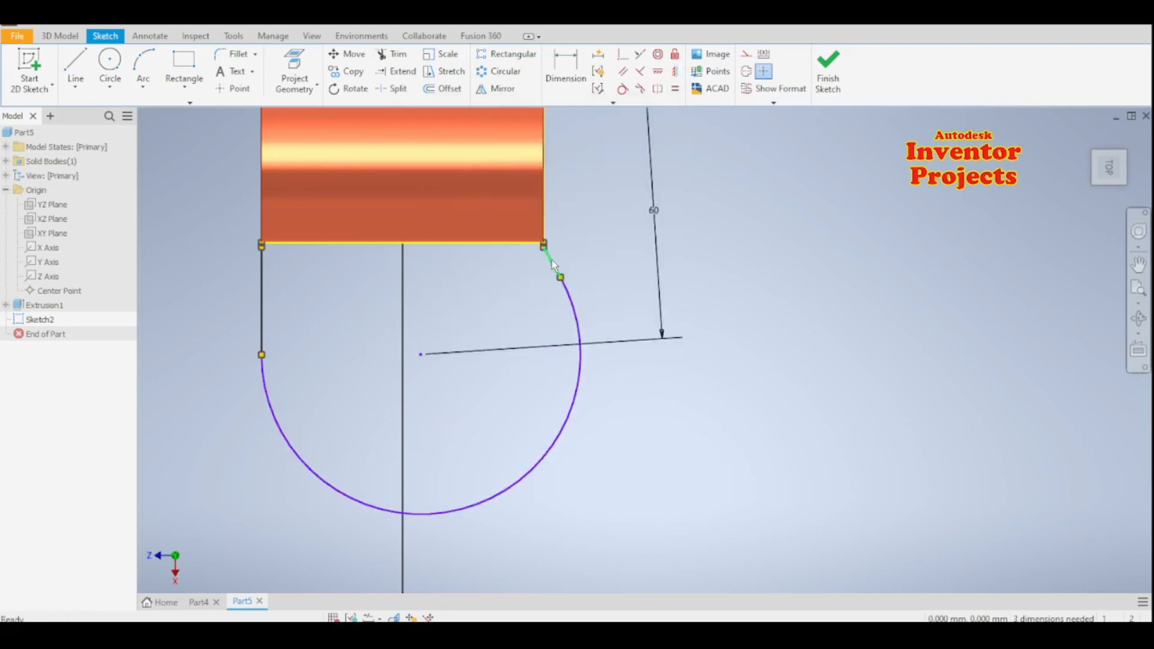
Step: Apply a Horizontal constraint to the slanted side line of the lug profile
left_click(657, 71)
left_click(551, 261)
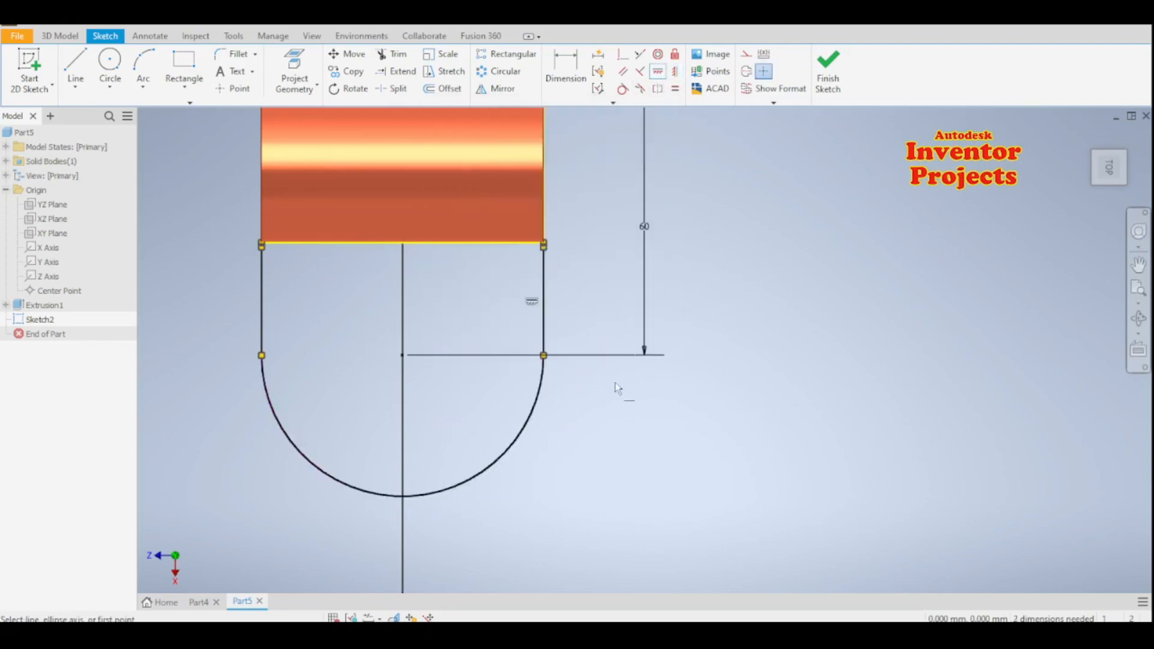
Step: Draw a 24 mm diameter circle centred on the centre point of the lug's rounded end
key("Escape")
scroll(552, 494, "up", 2)
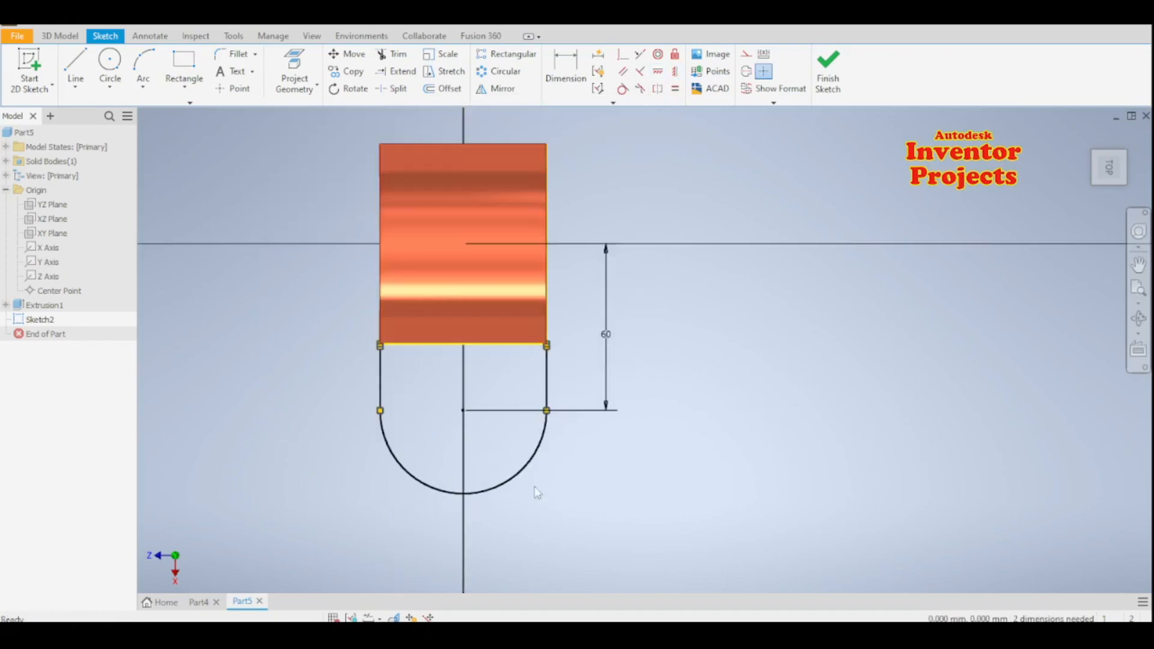
left_click(110, 63)
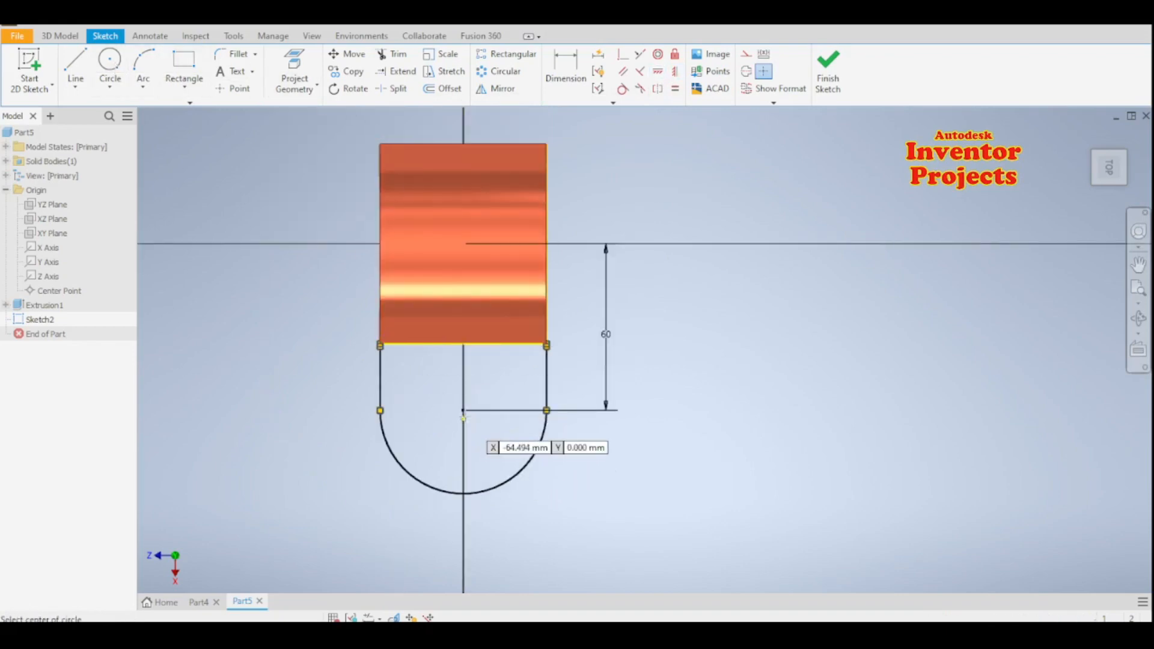
left_click(462, 411)
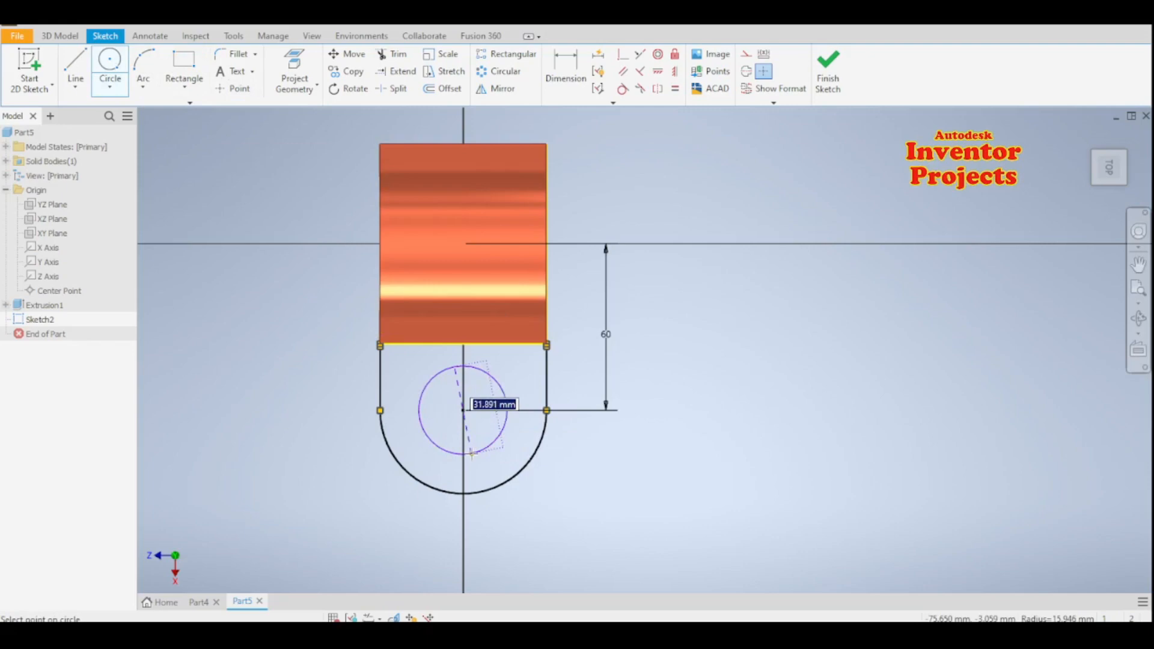
type("24")
key("Return")
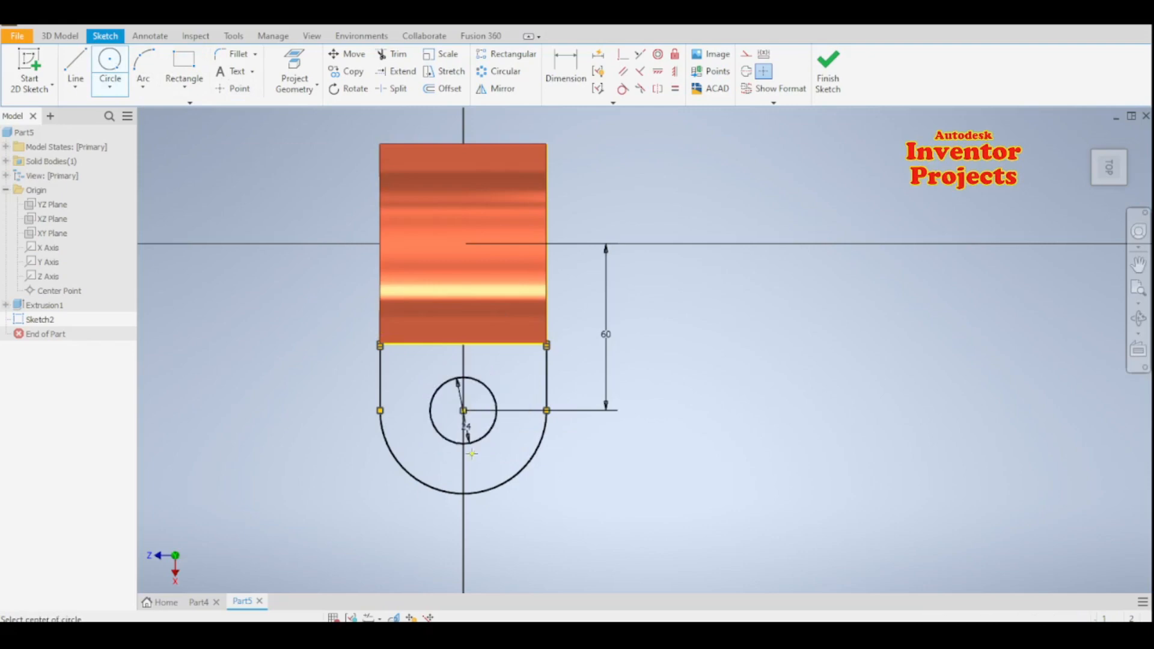
key("Escape")
Step: Draw a line from the origin along the horizontal axis past the half ring's side and convert it to construction geometry
scroll(571, 512, "down", 3)
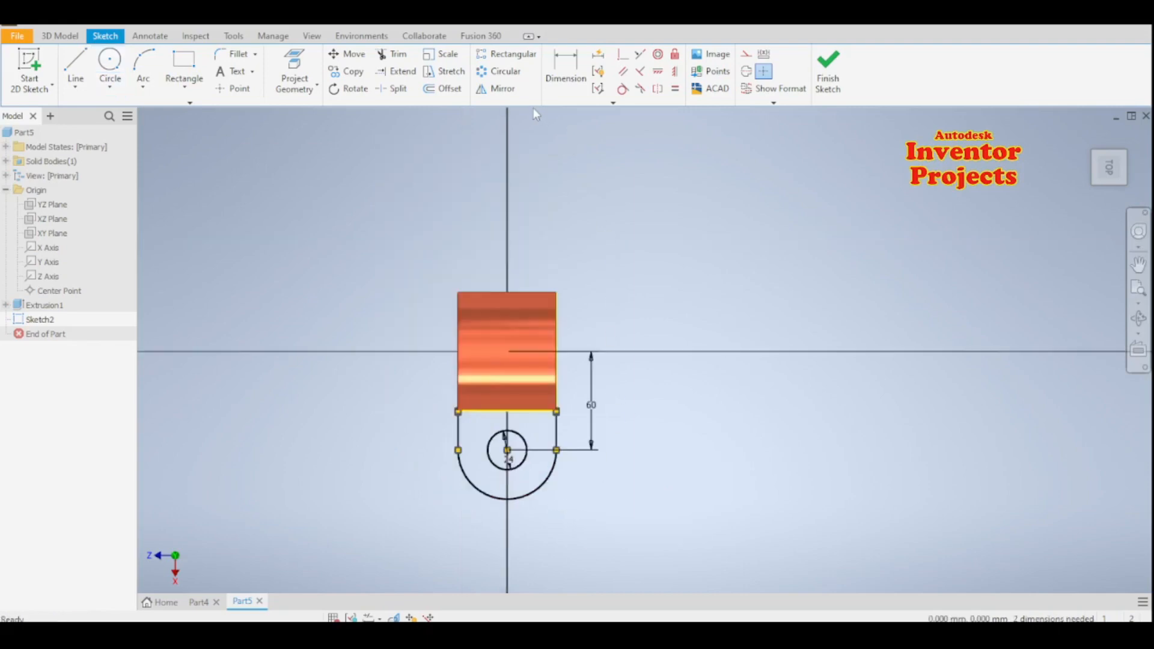
left_click(75, 65)
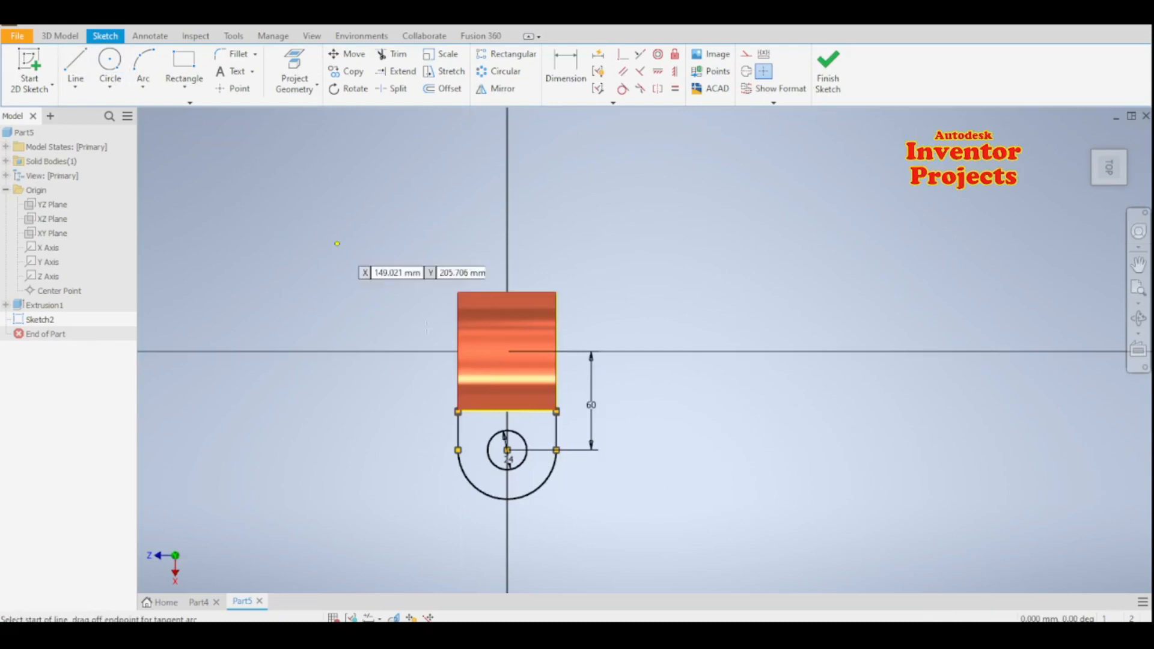
left_click(507, 351)
double_click(385, 351)
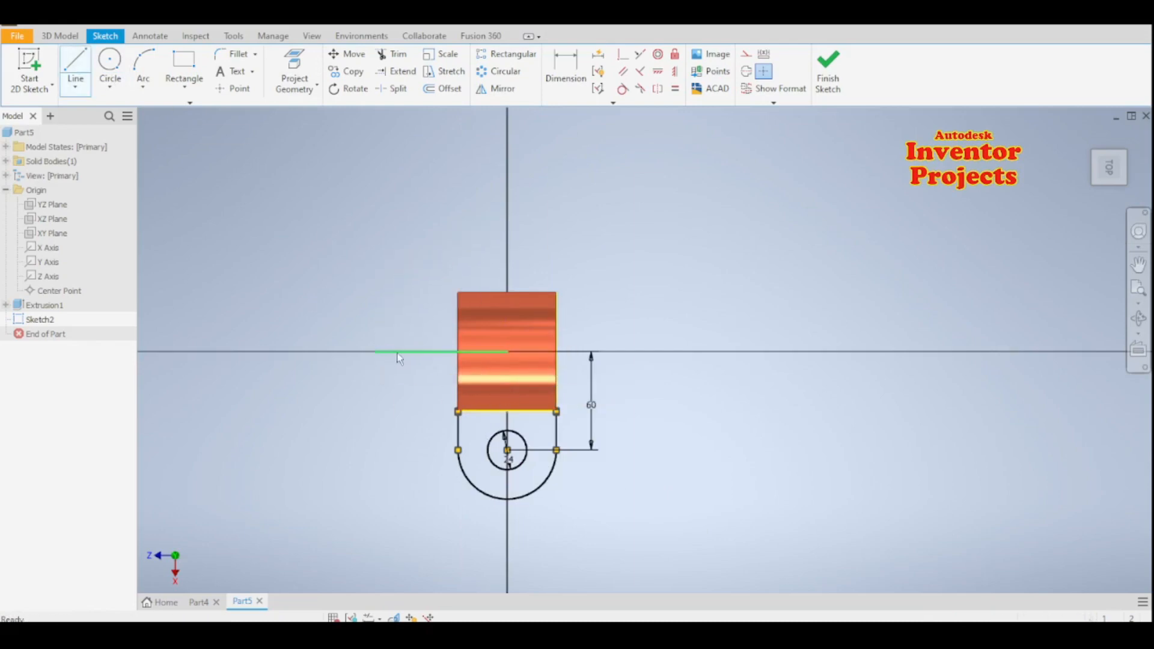
right_click(405, 351)
left_click(449, 239)
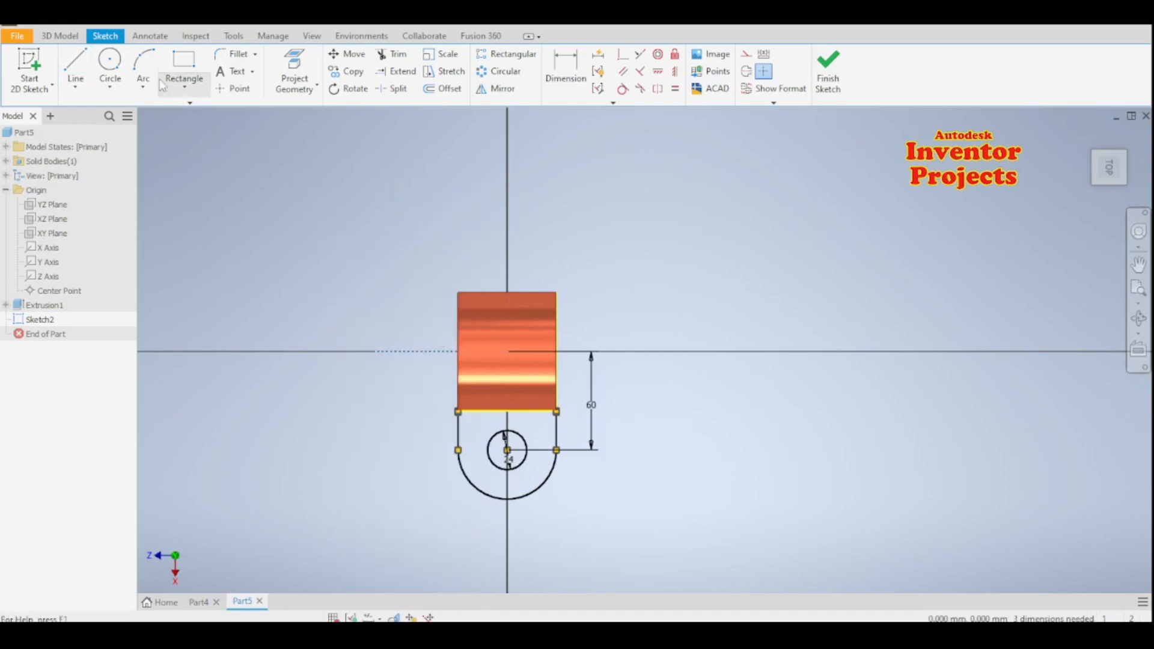
Step: Mirror the lug profile and its hole circle across the construction line, and finish the sketch
left_click(495, 89)
mouse_move(615, 507)
left_mouse_down()
mouse_move(459, 438)
mouse_move(419, 397)
left_mouse_up()
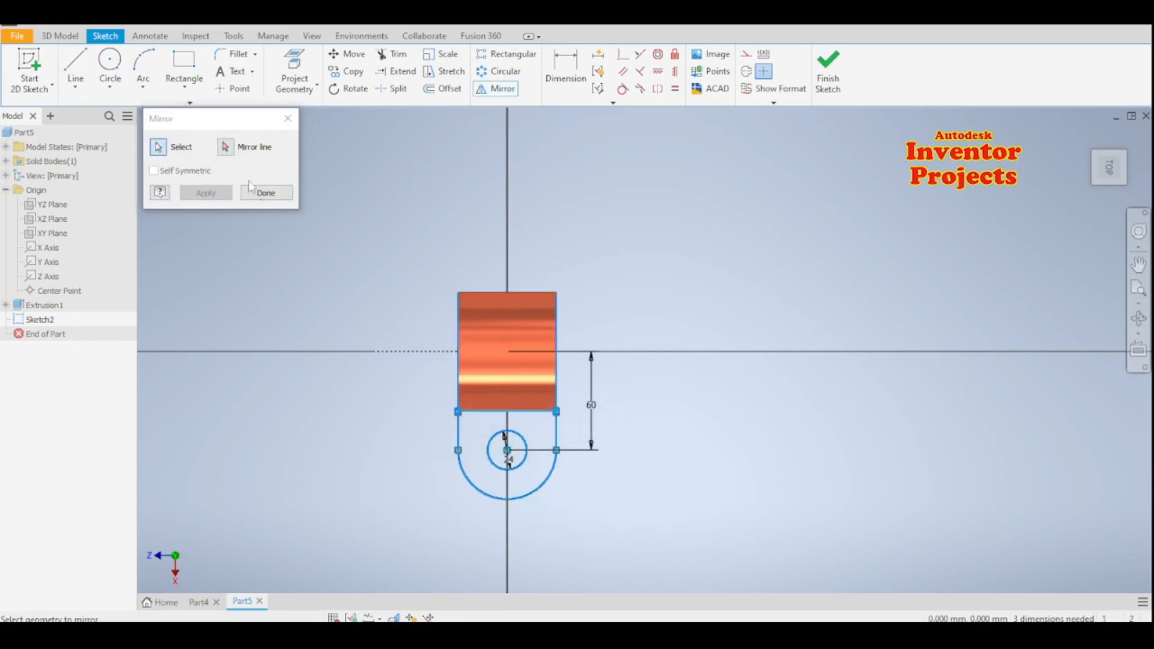
left_click(227, 147)
left_click(406, 352)
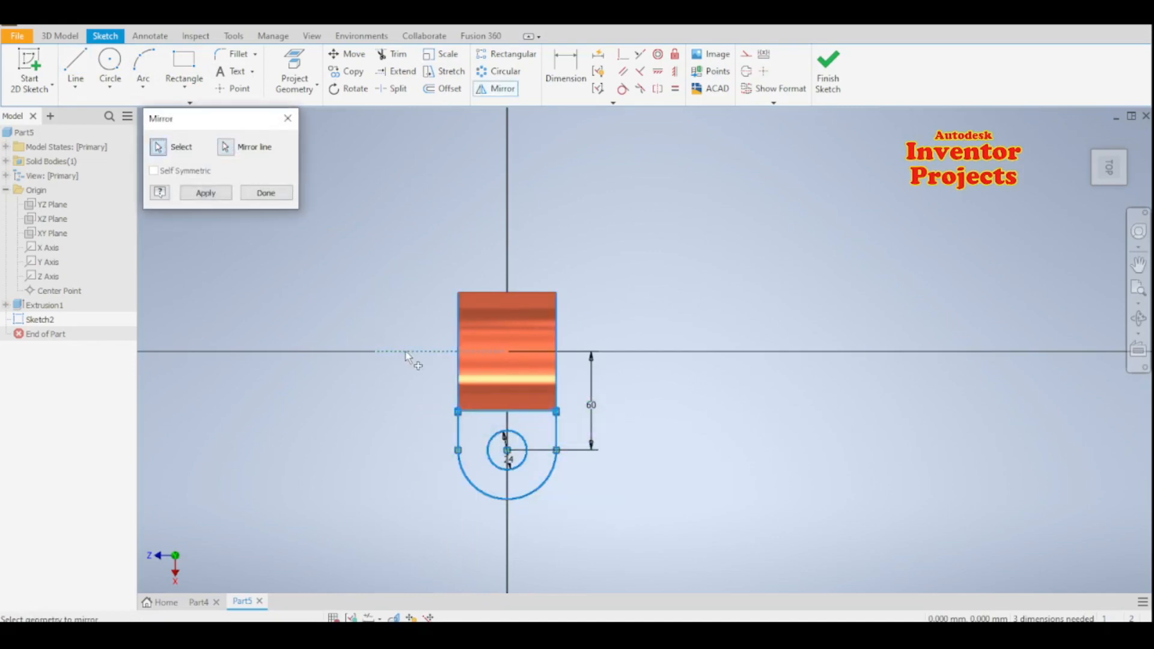
left_click(206, 193)
left_click(266, 194)
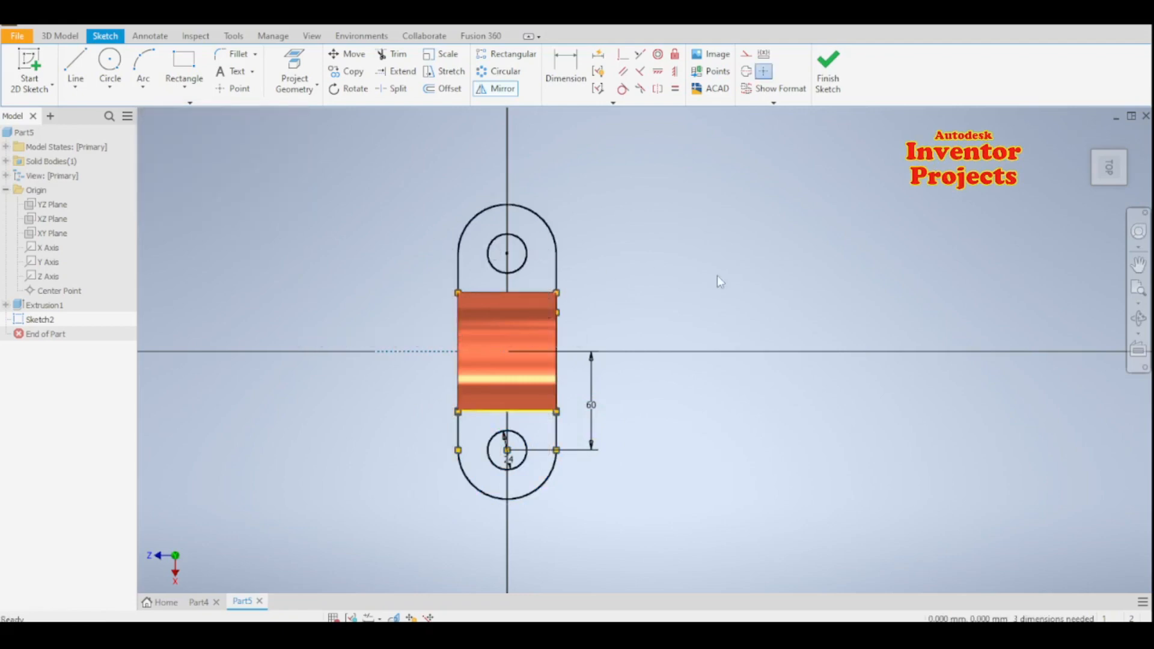
left_click(828, 72)
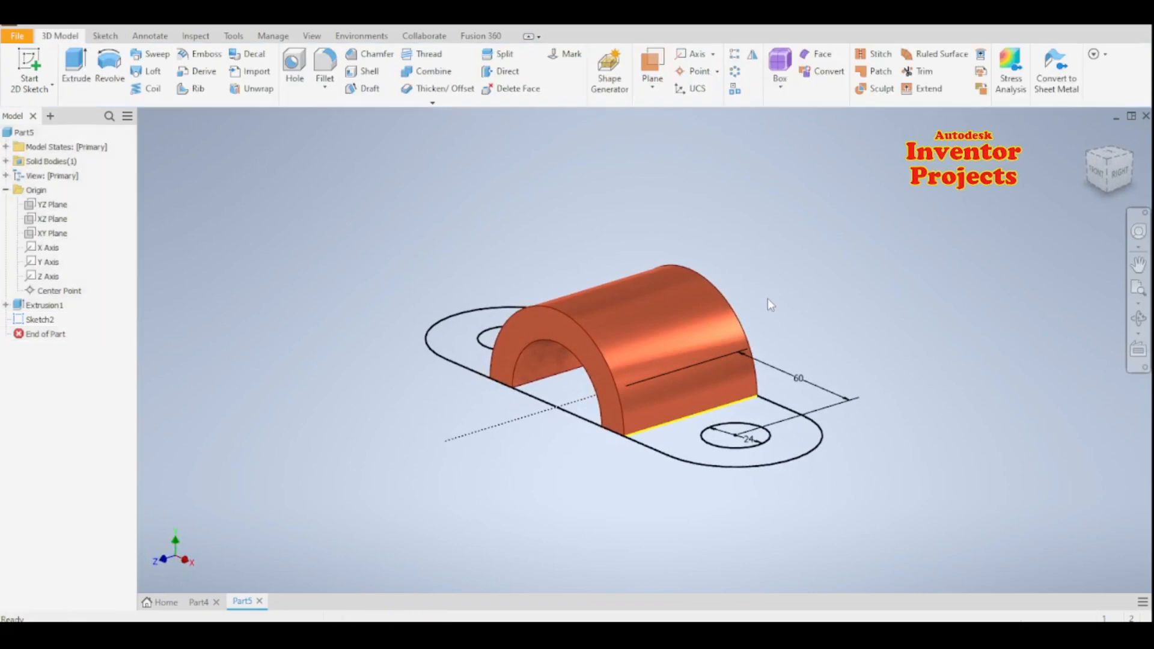
left_click(76, 66)
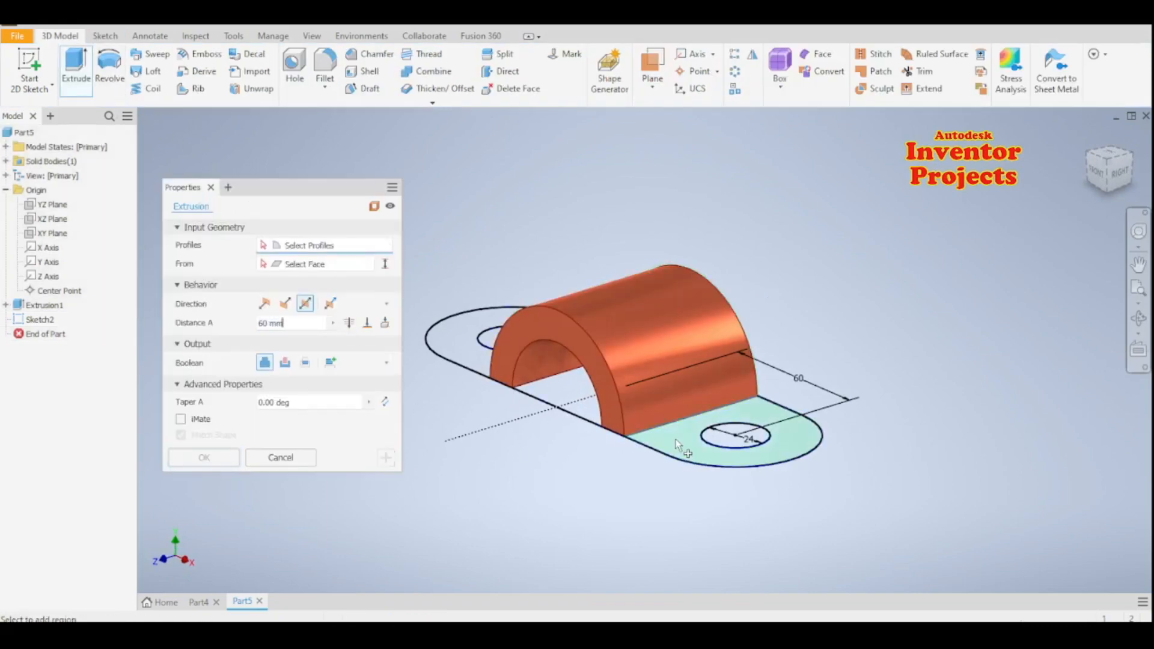
left_click(675, 439)
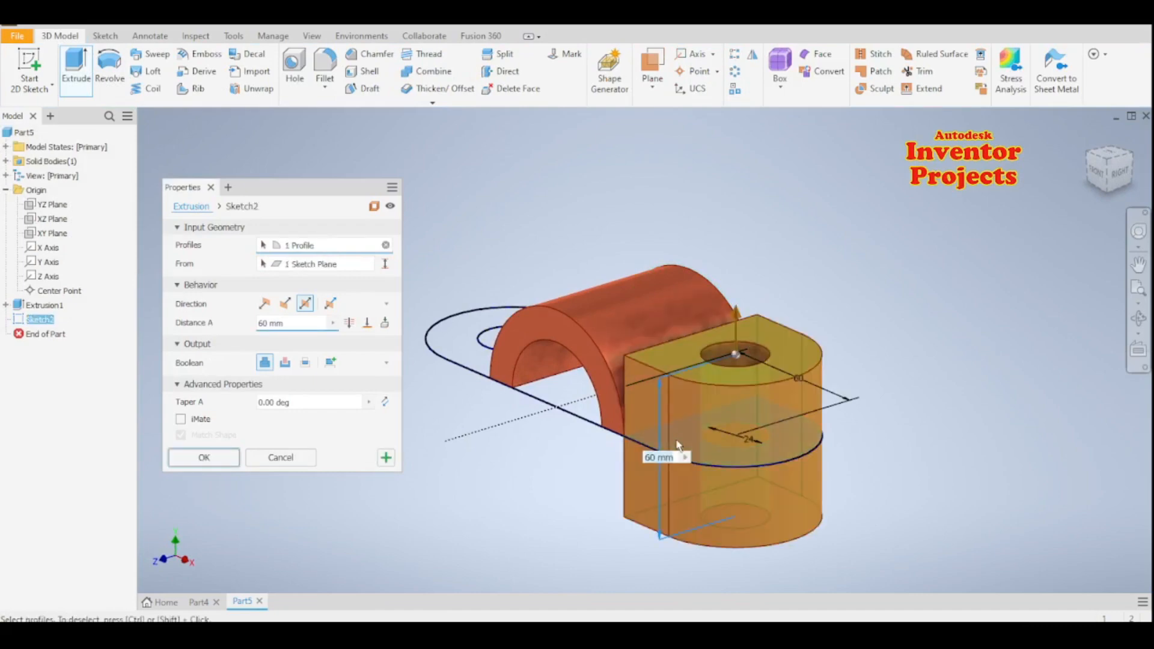
left_click(285, 303)
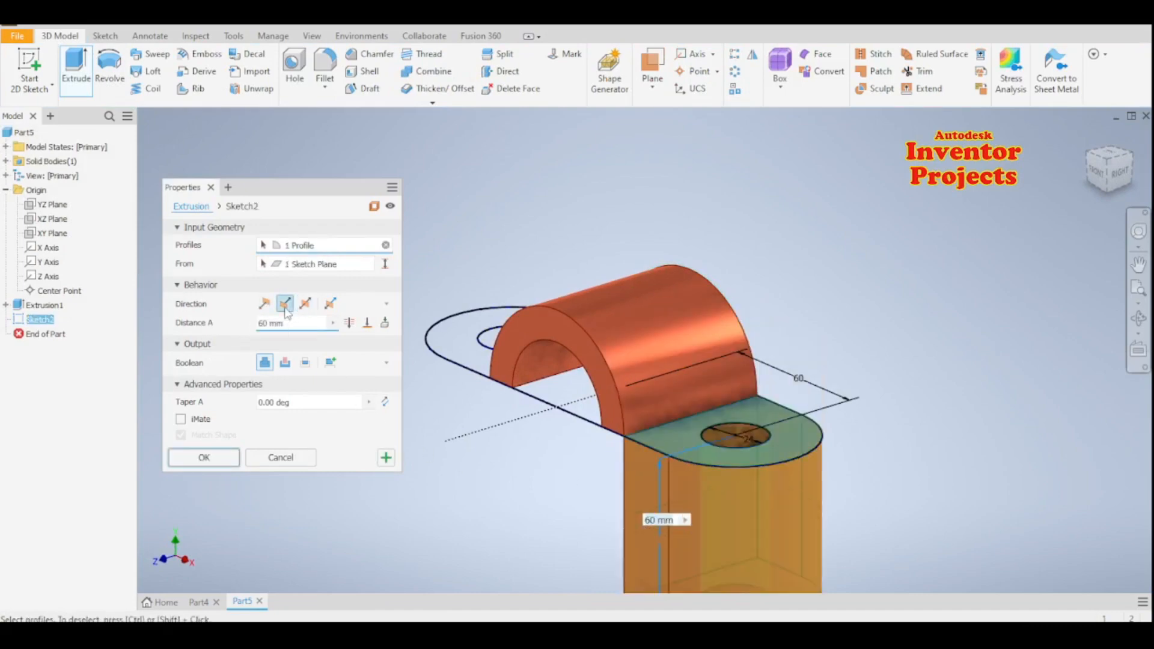
left_click(265, 304)
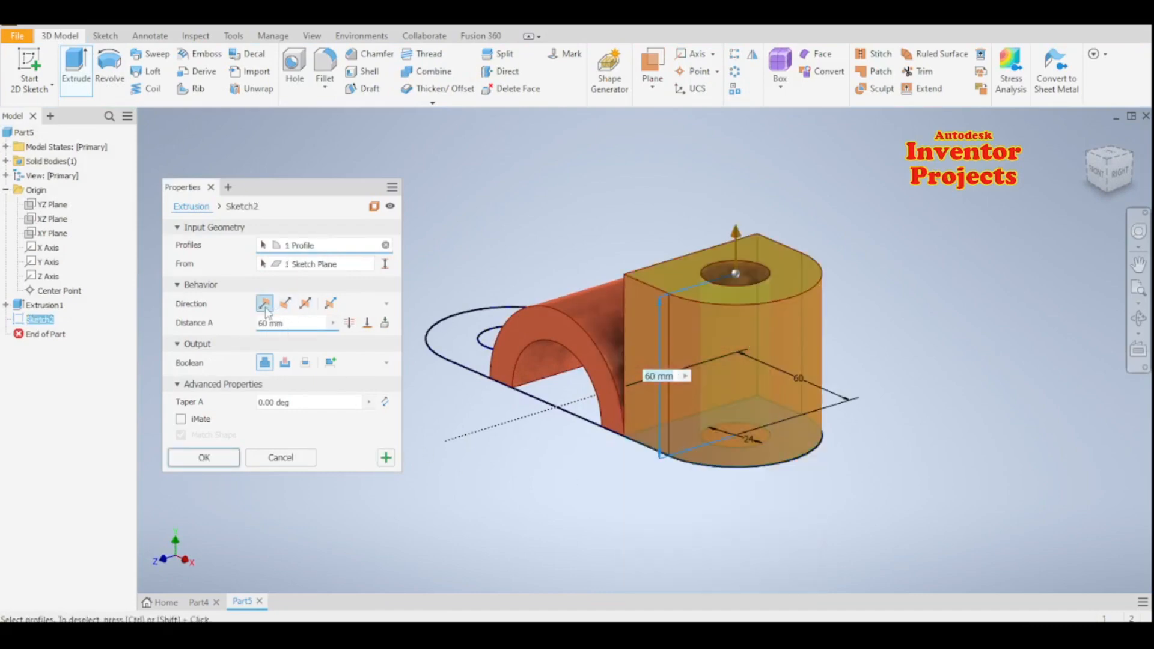
left_click(617, 433)
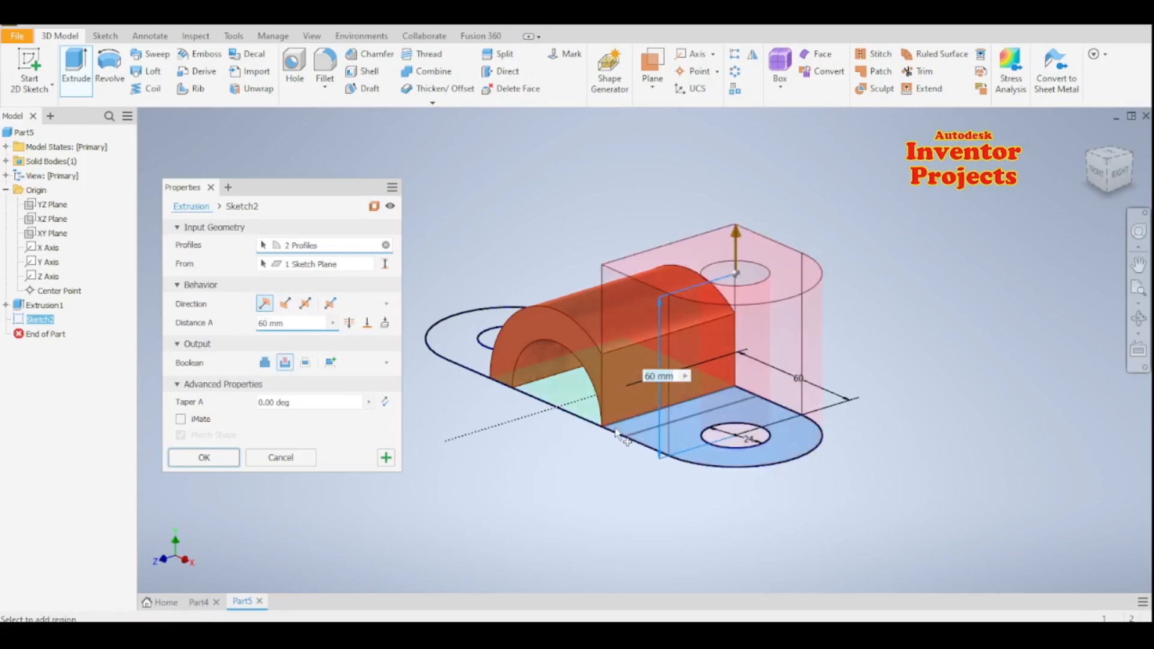
left_click(265, 363)
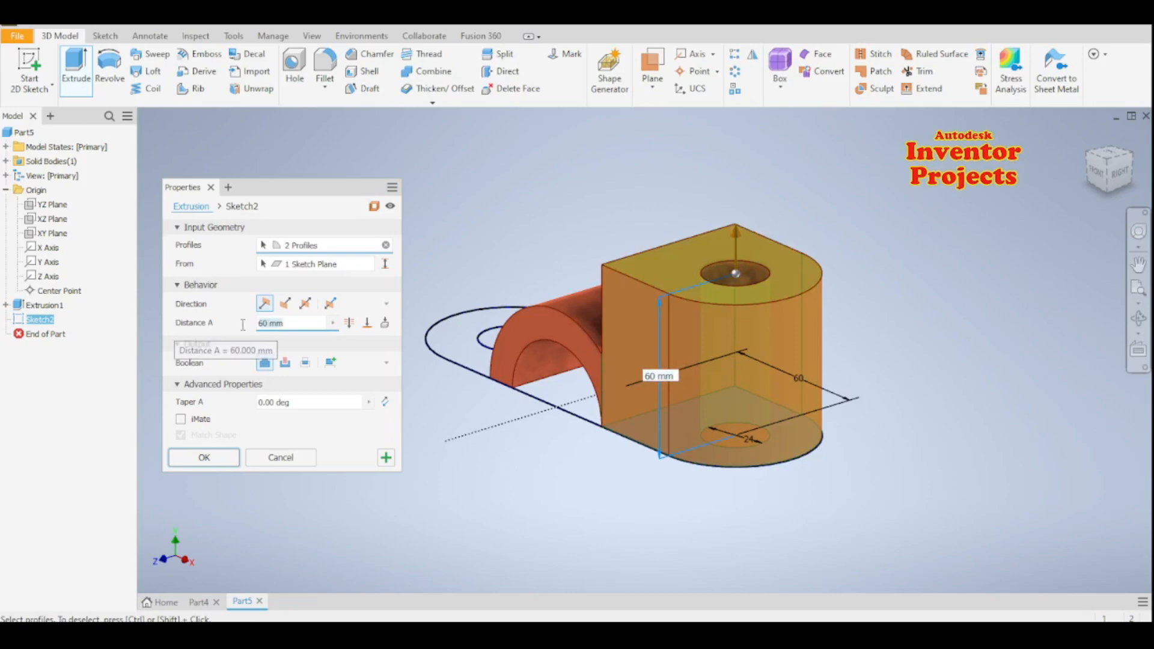
key("Return")
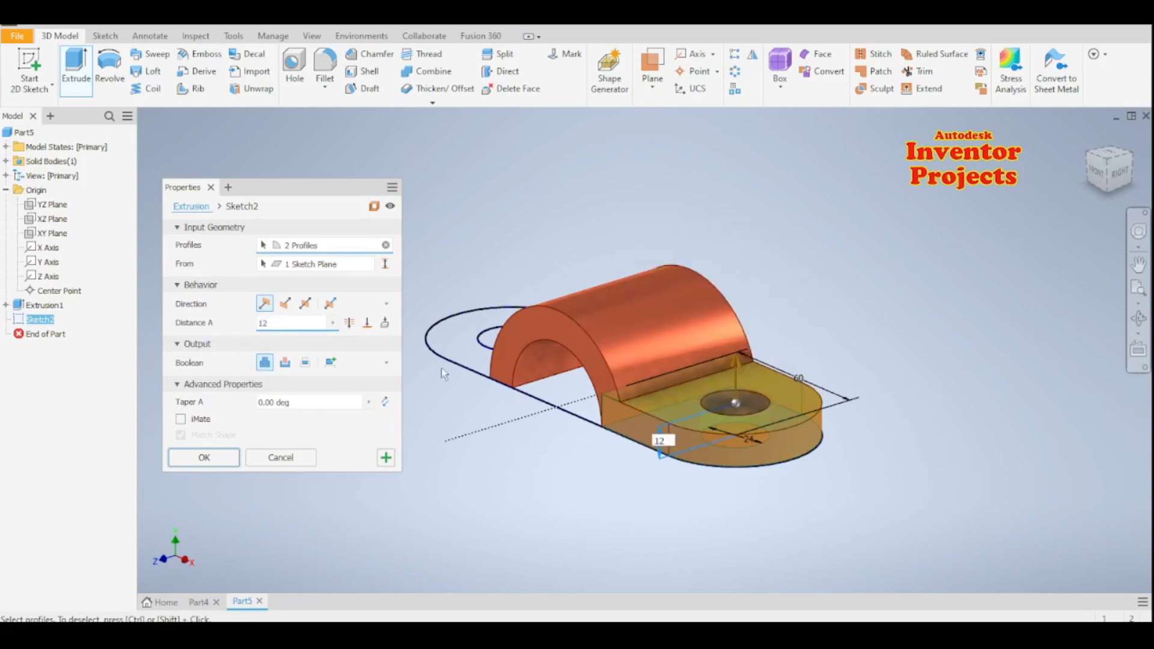
left_click(459, 337)
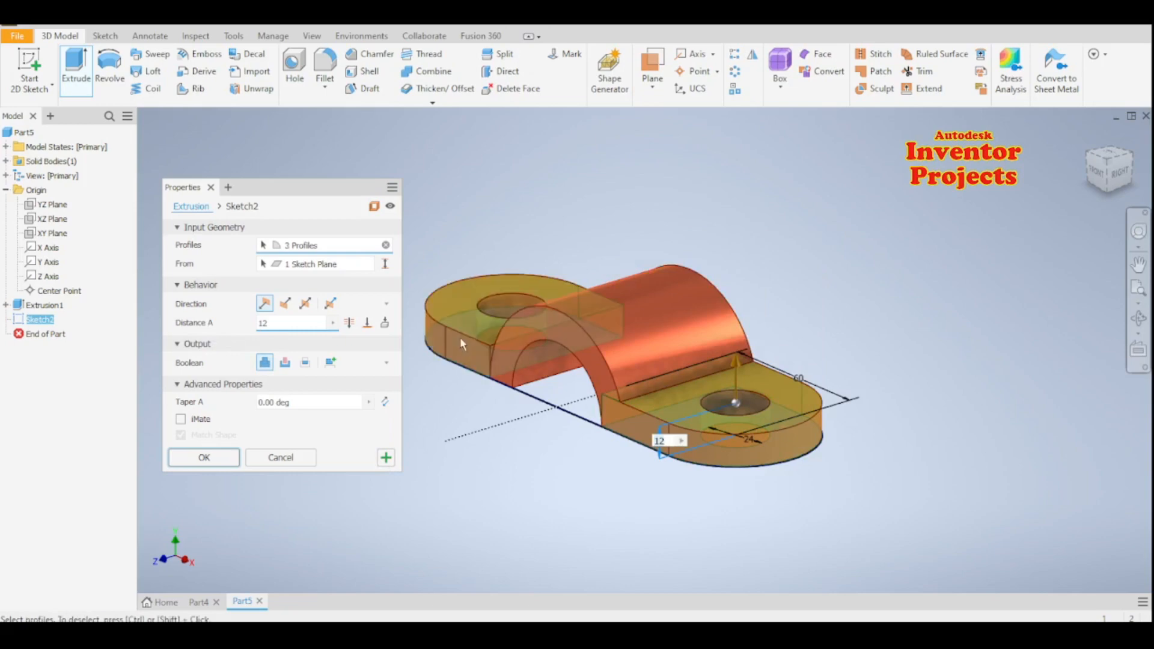
left_click(501, 380)
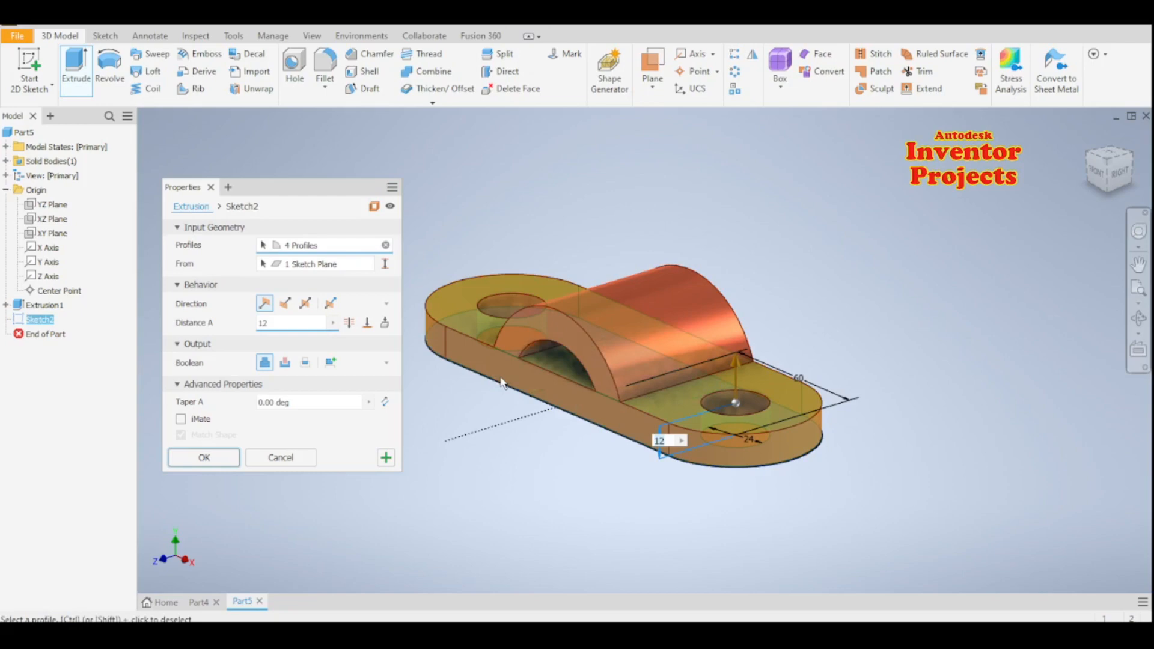
left_click(386, 245)
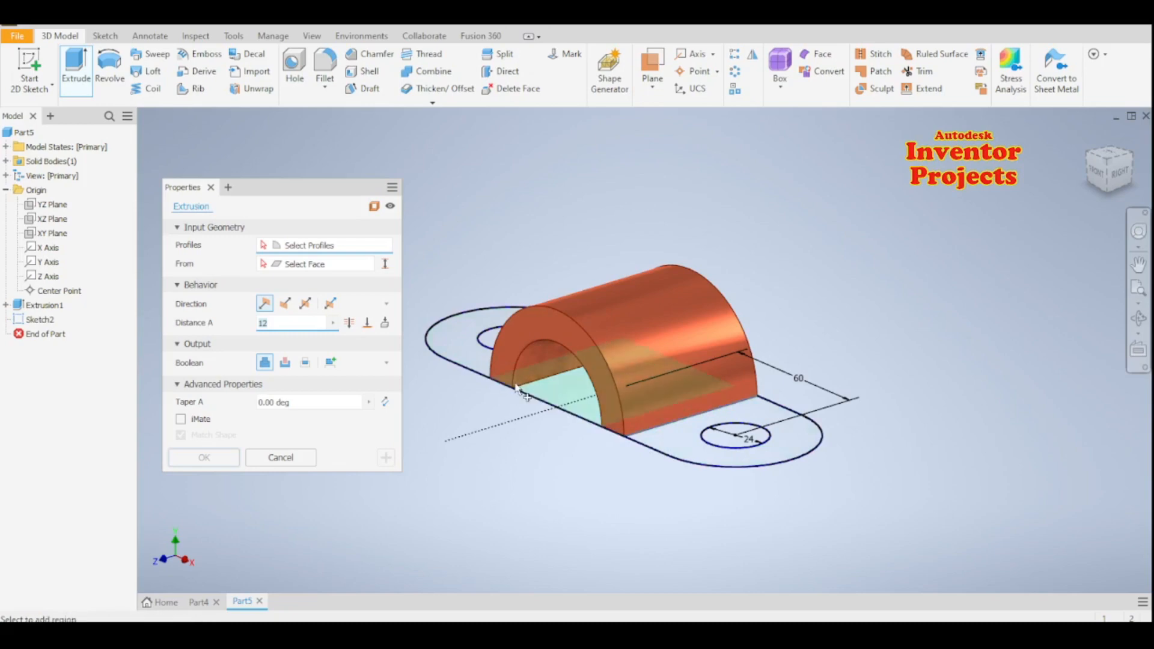
left_click(297, 461)
Step: Reopen the lug sketch for editing and project the half ring's inner bottom edge on the mirrored lug's side
left_click(468, 365)
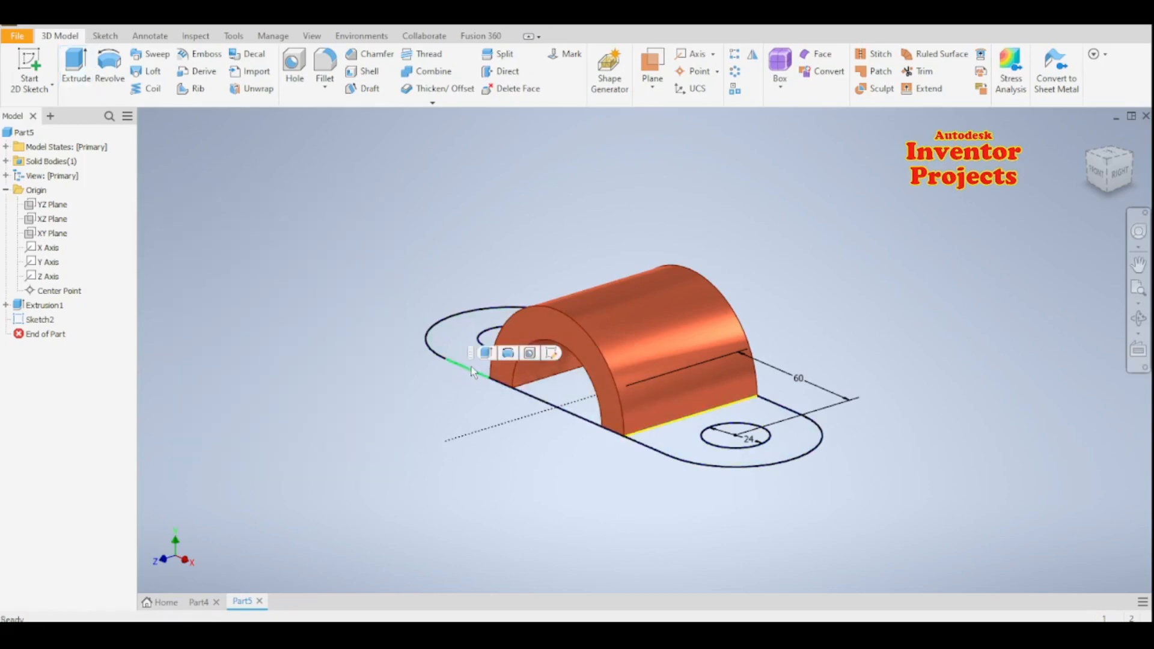
left_click(549, 354)
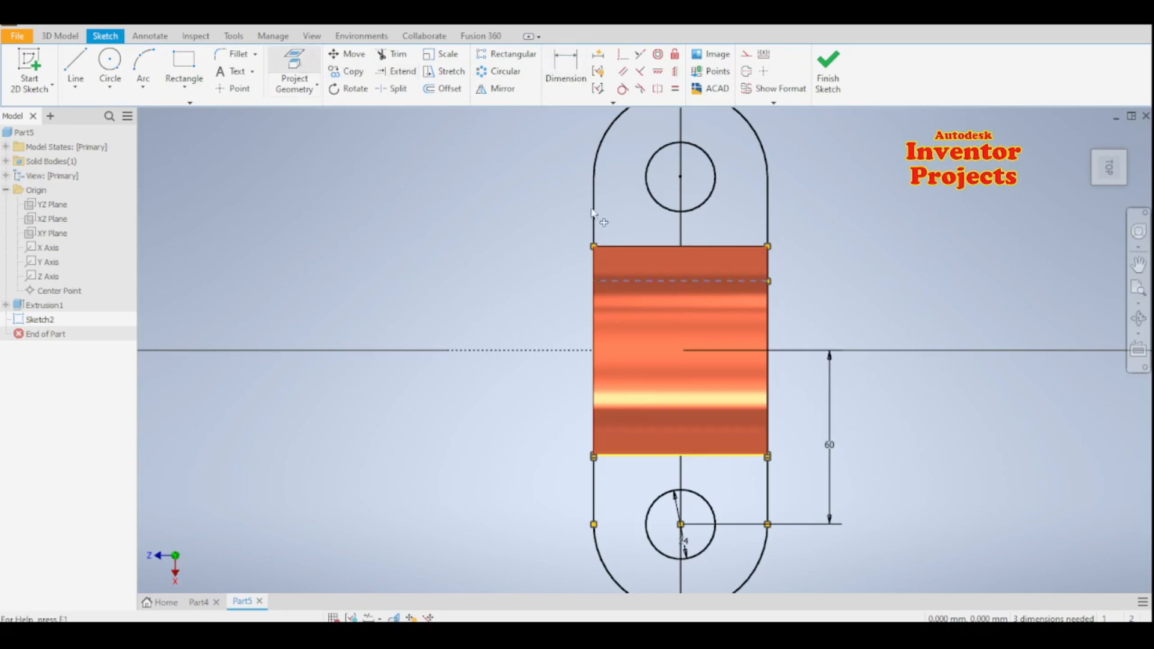
key("p")
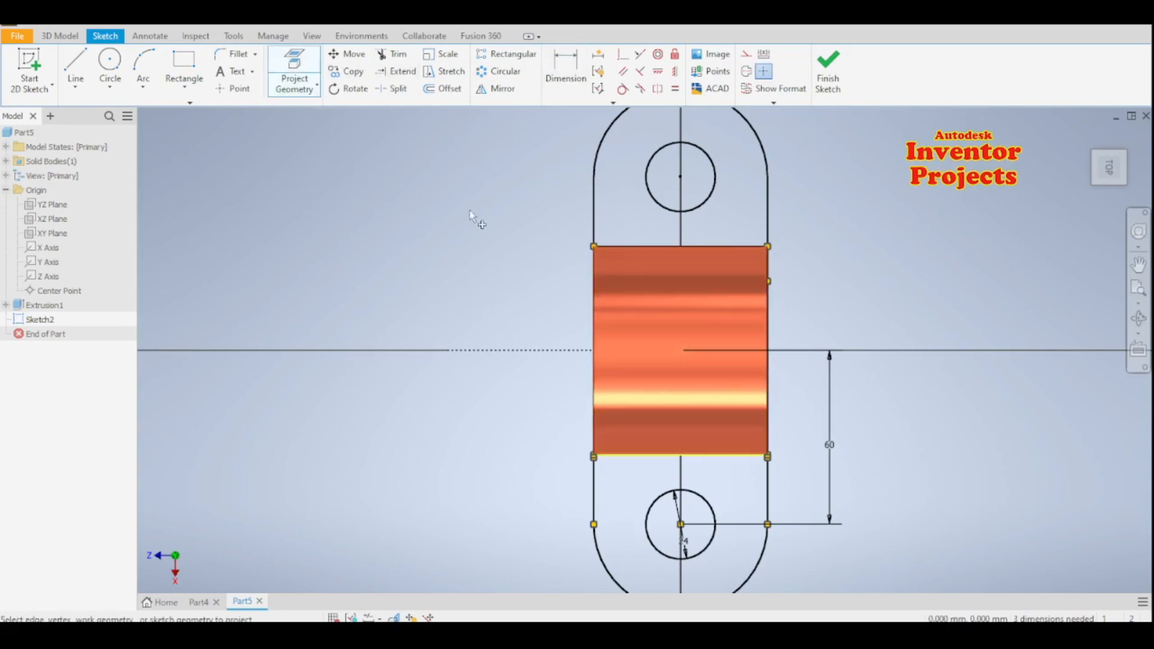
Step: Draw 12 mm lines joining the outer corners to the inner edge's ends on both sides of the mirrored lug, and finish the sketch
left_click(76, 66)
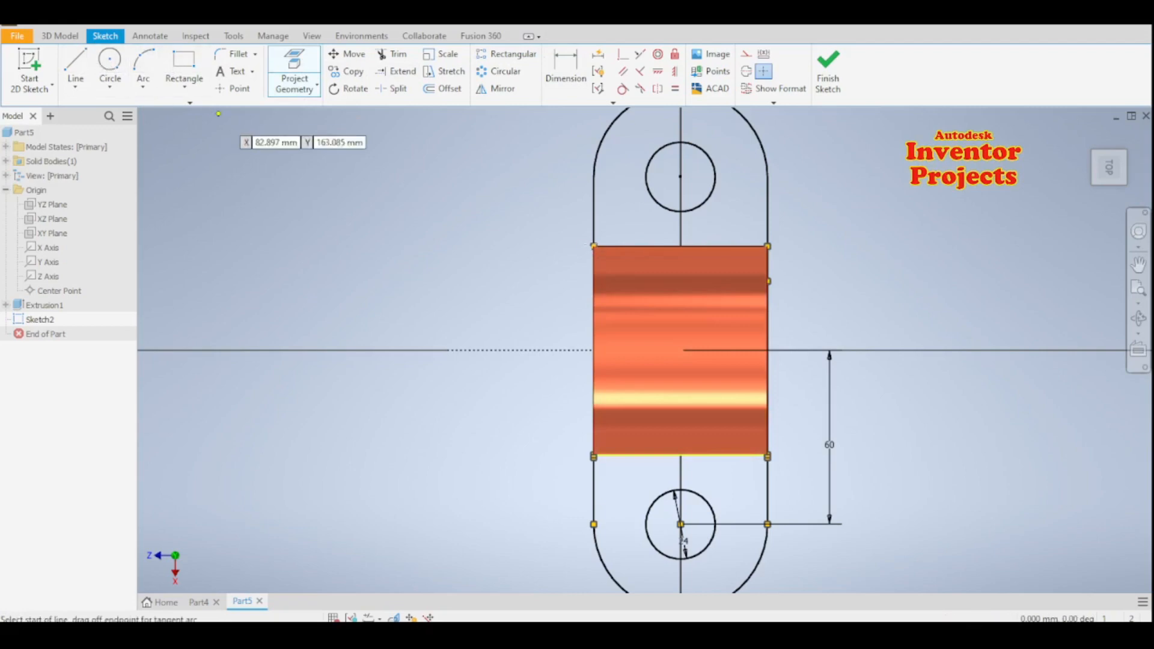
left_click(594, 280)
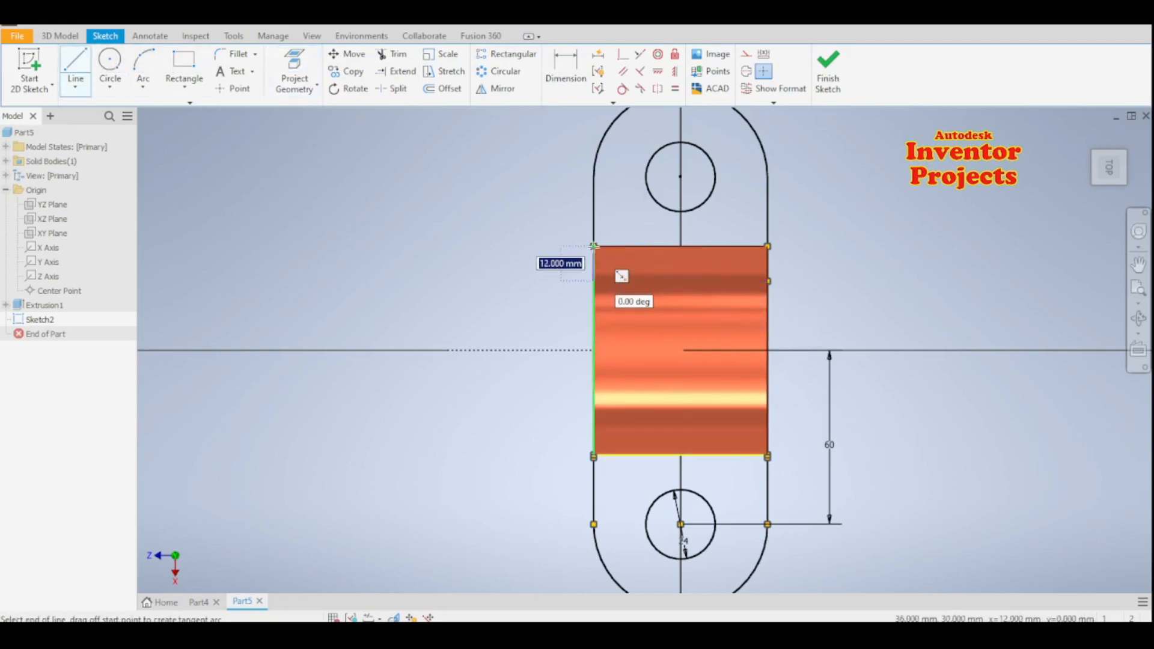
left_click(593, 245)
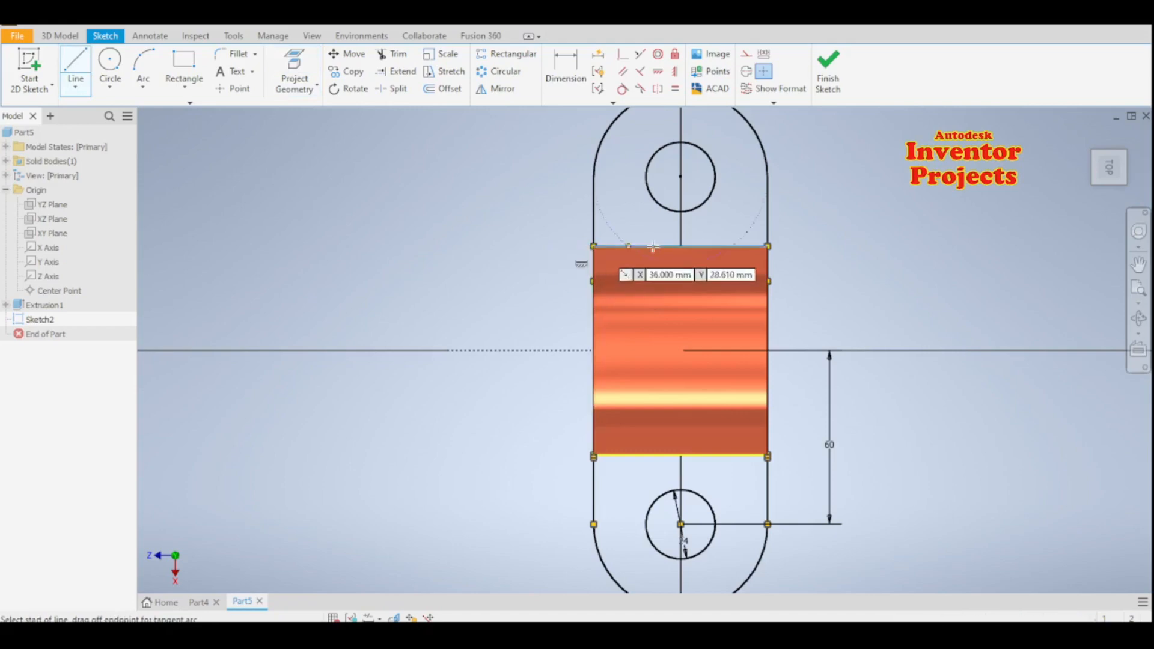
left_click(766, 246)
left_click(768, 280)
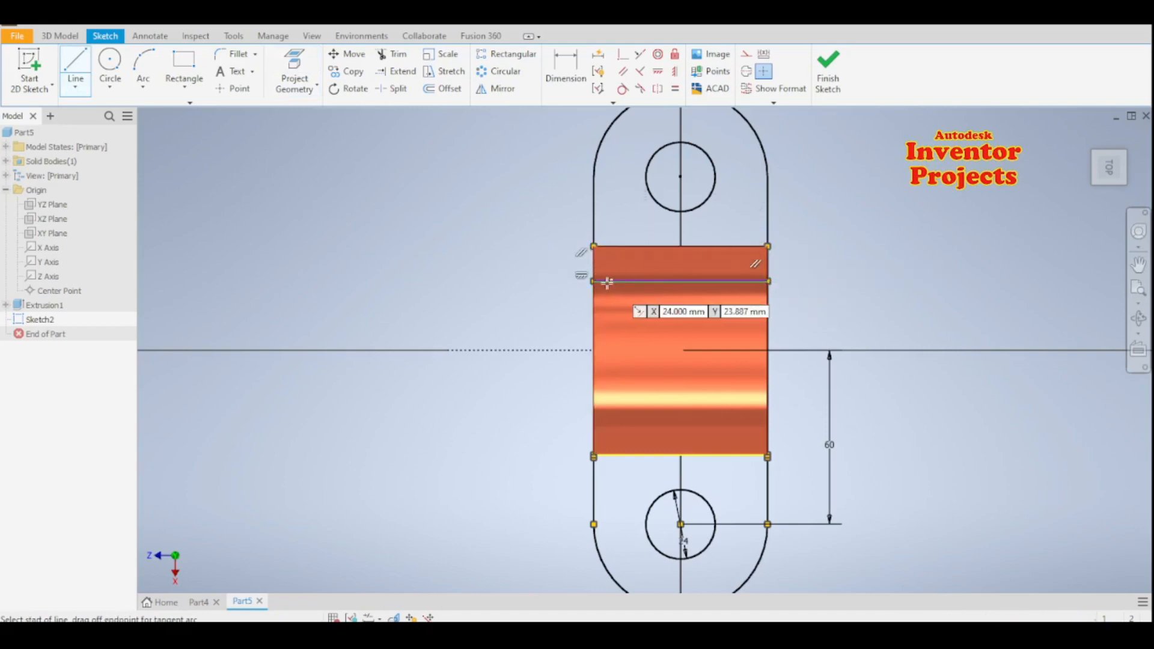
left_click(595, 279)
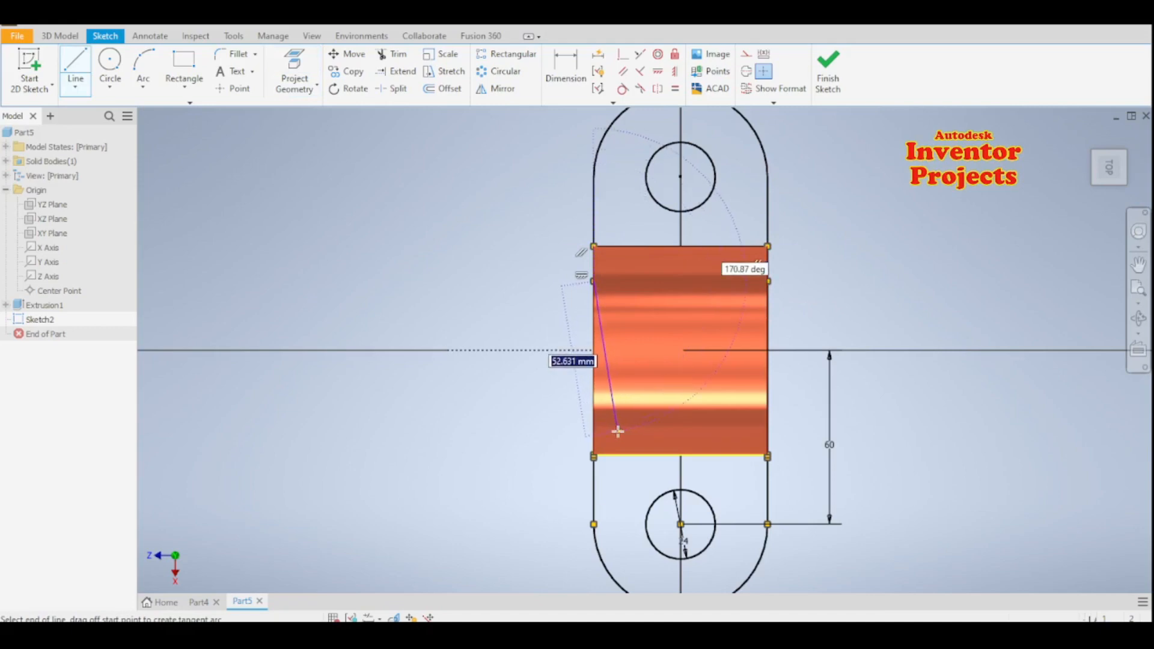
left_click(828, 75)
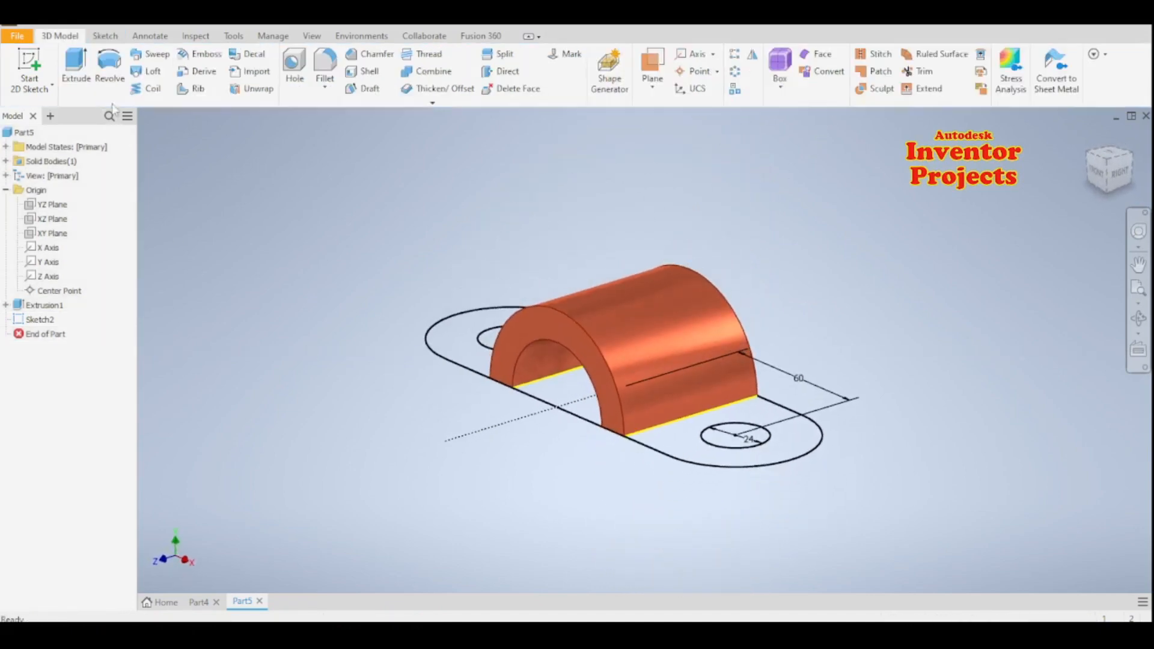
Step: Extrude both lug profiles, excluding their hole circles, 12 mm upward and join them to the half ring
left_click(77, 77)
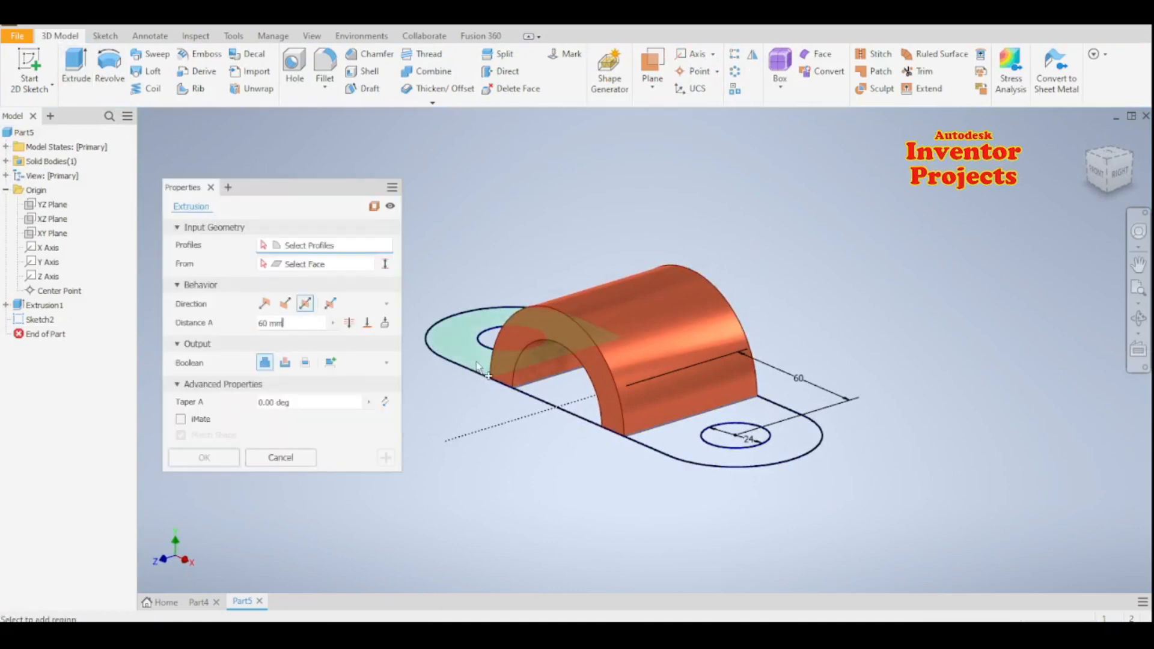
left_click(518, 384)
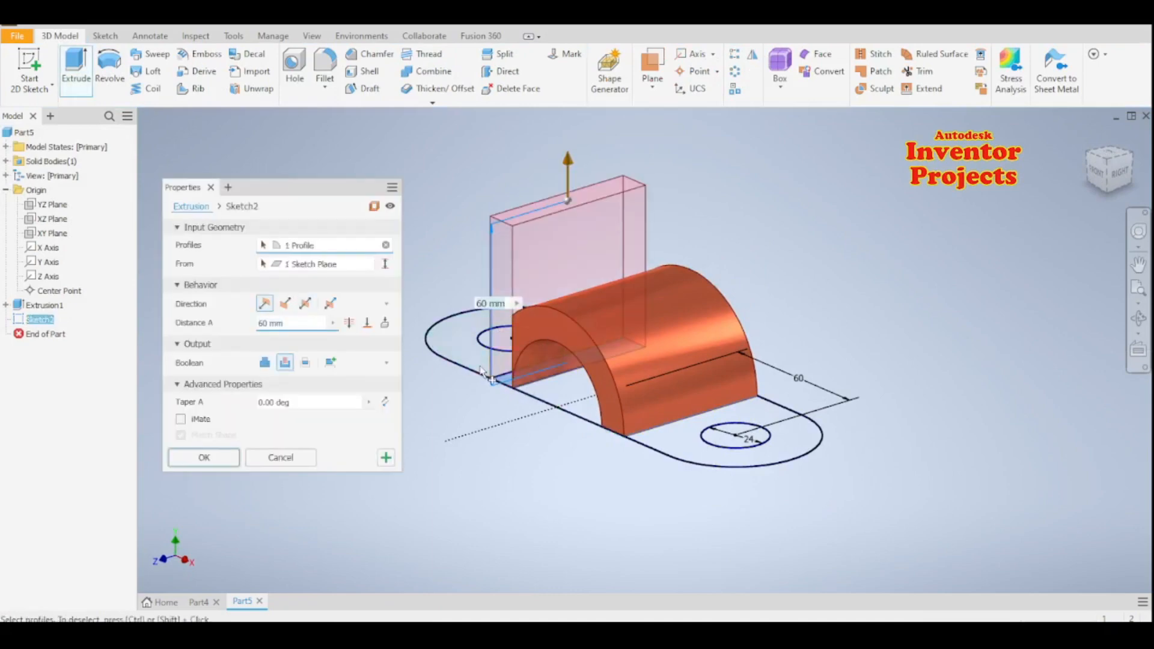
left_click(466, 354)
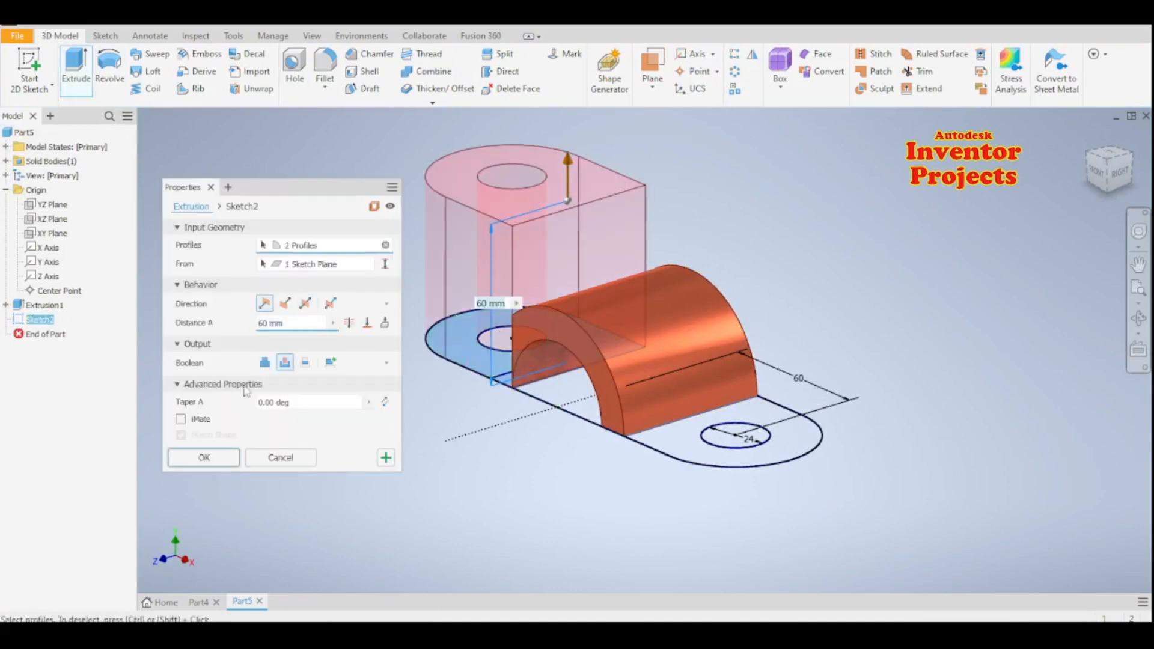
left_click(264, 362)
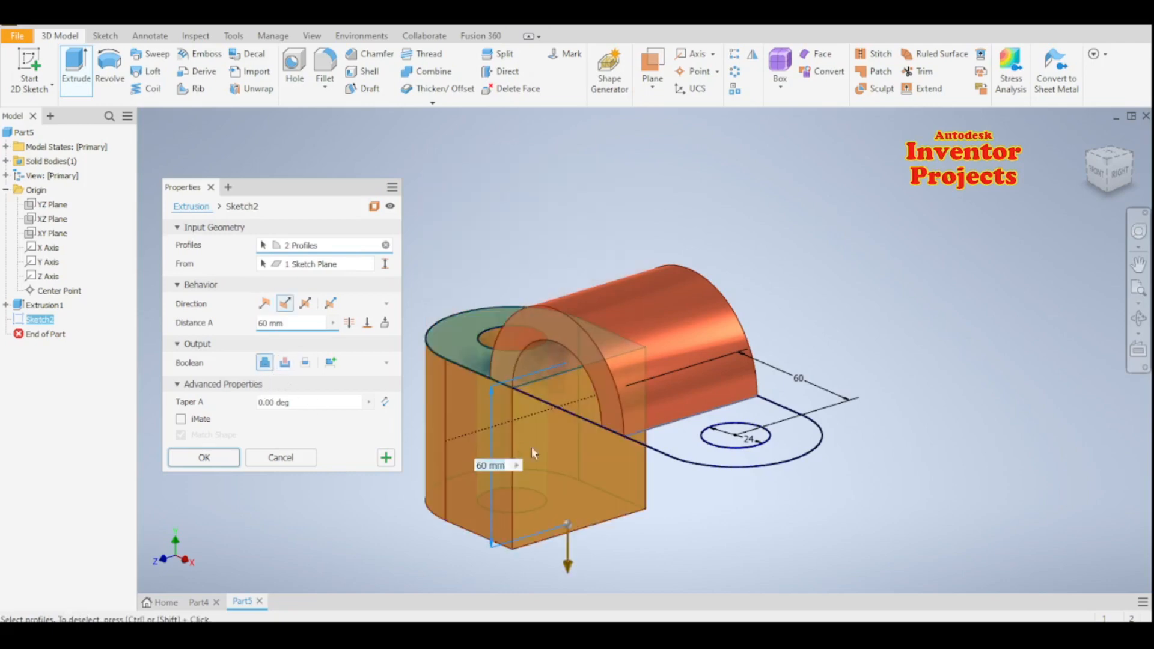
left_click(264, 304)
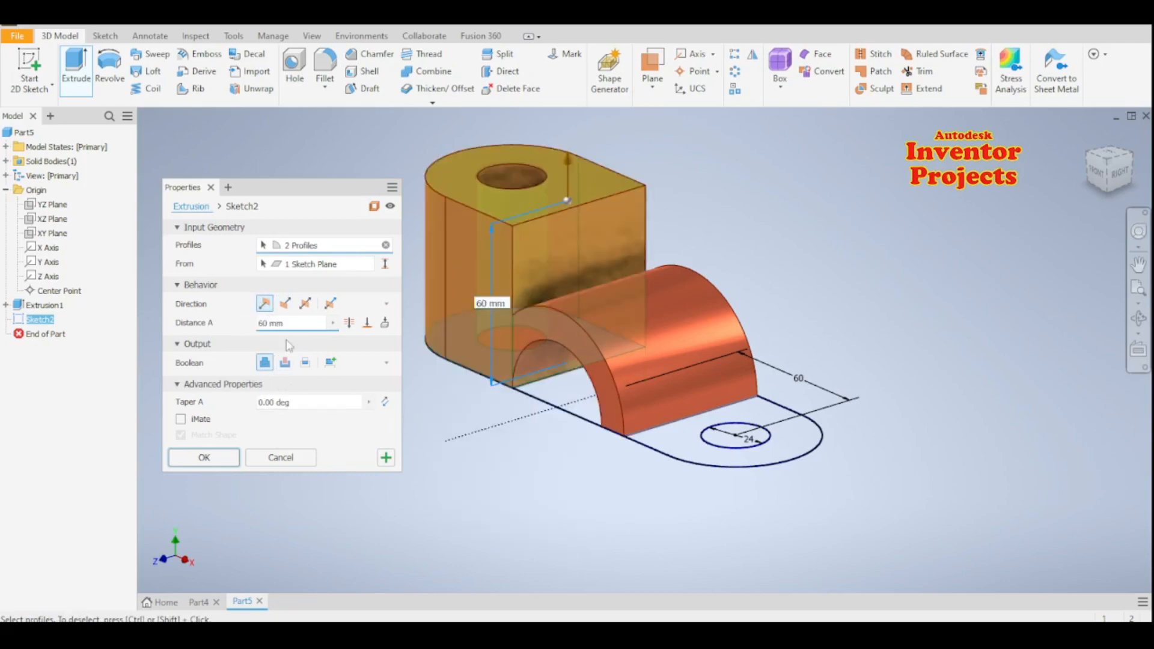
left_click(637, 437)
left_click(689, 460)
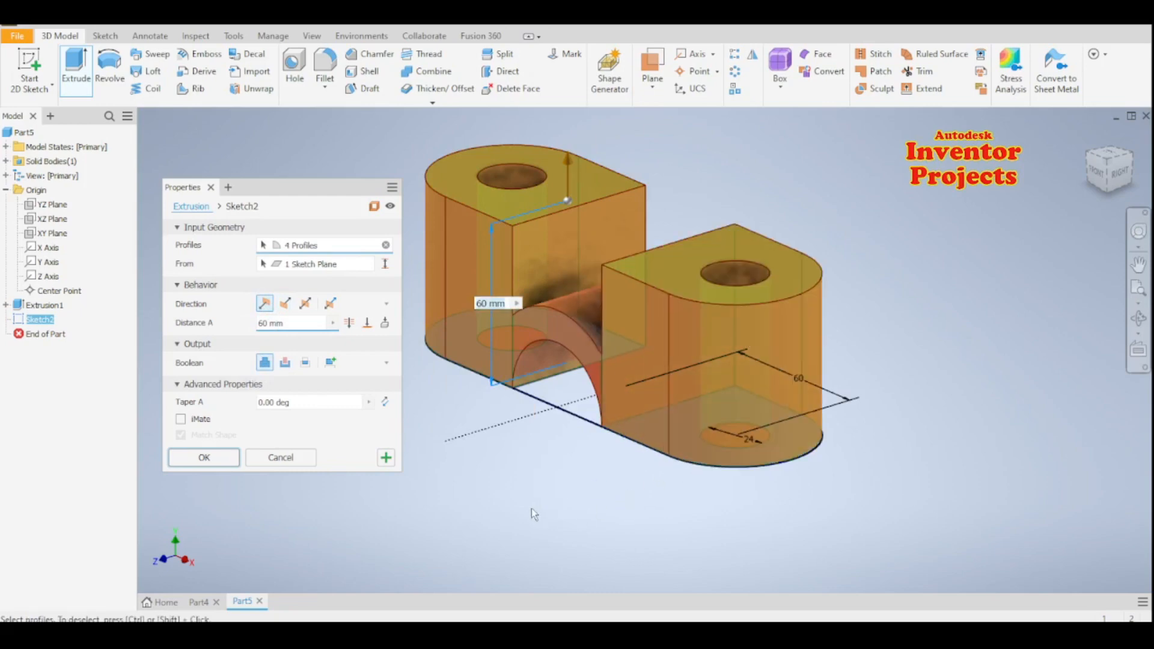
left_click(267, 323)
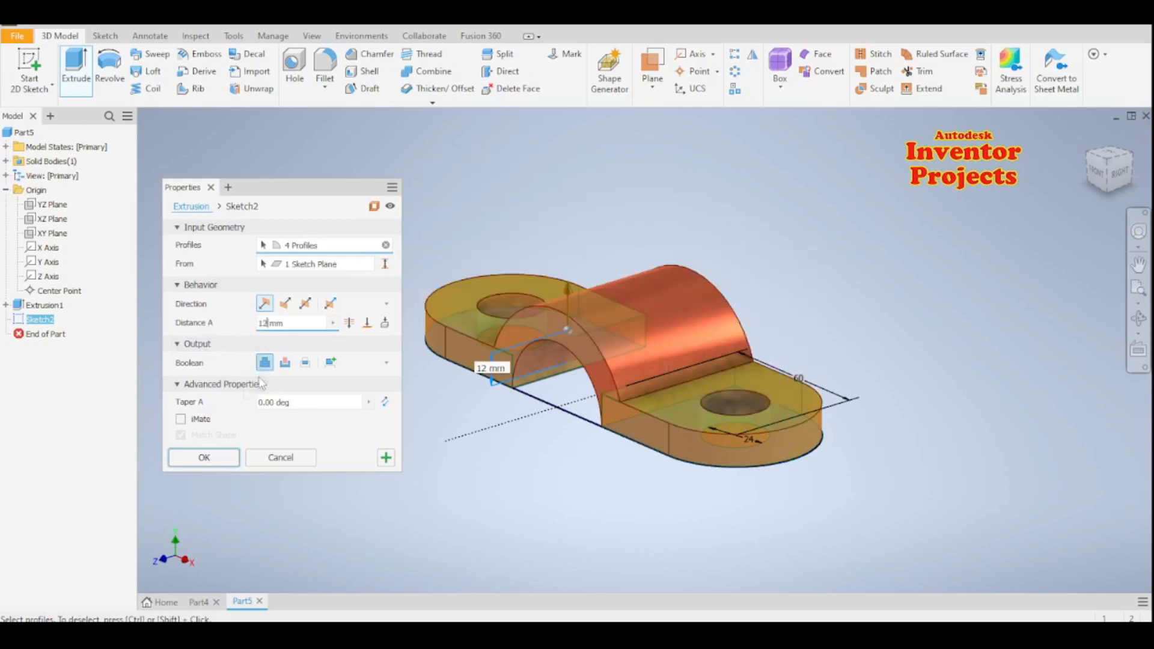
left_click(224, 457)
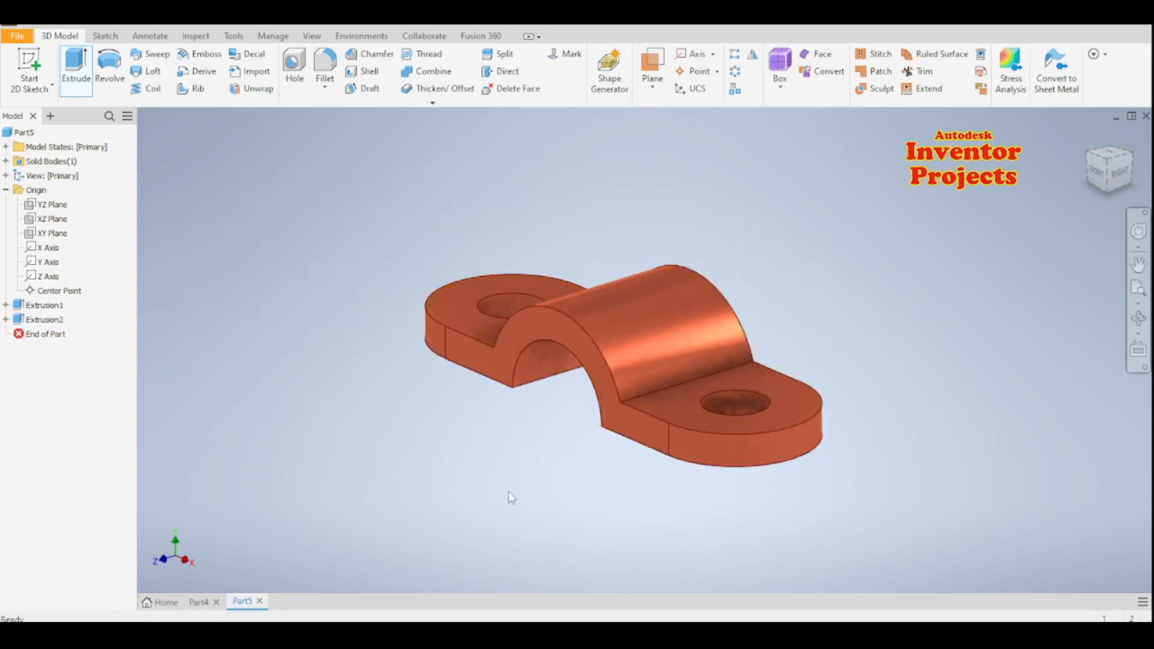
Step: Start a new sketch on the back face of the half ring
mouse_move(543, 467)
middle_mouse_down("shift")
mouse_move(541, 494)
mouse_move(467, 492)
mouse_move(436, 447)
mouse_move(489, 387)
mouse_move(450, 342)
mouse_move(391, 327)
mouse_move(422, 474)
mouse_move(606, 427)
middle_mouse_up("shift")
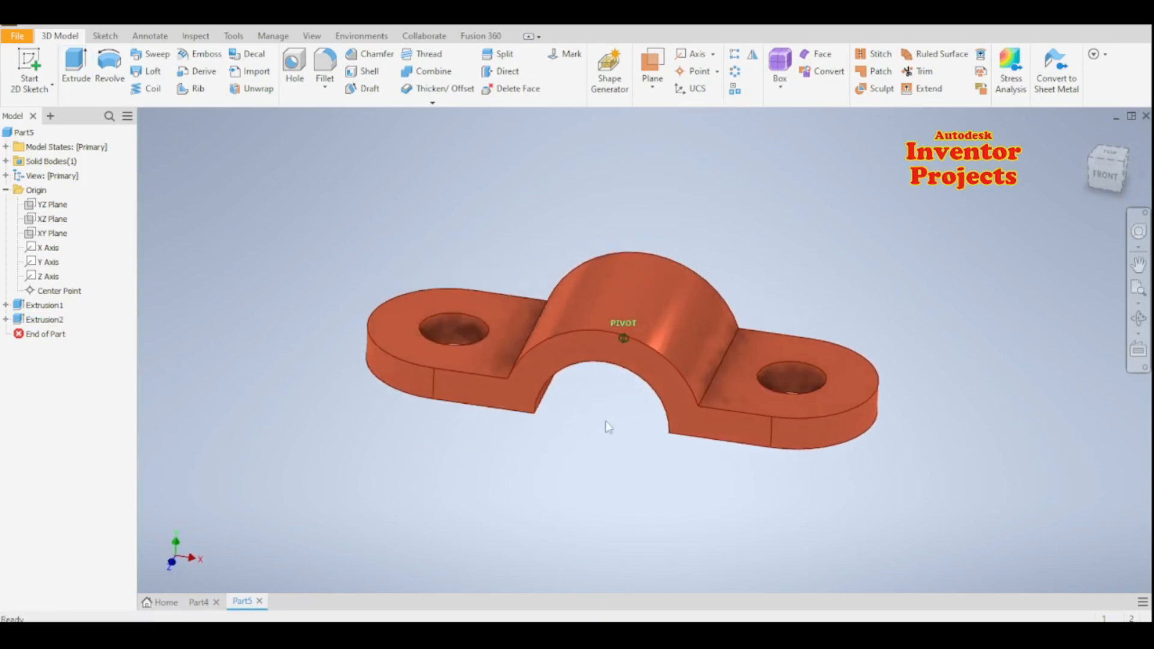
middle_click_drag(1019, 173, 709, 385, "shift")
left_click(701, 300)
left_click(788, 296)
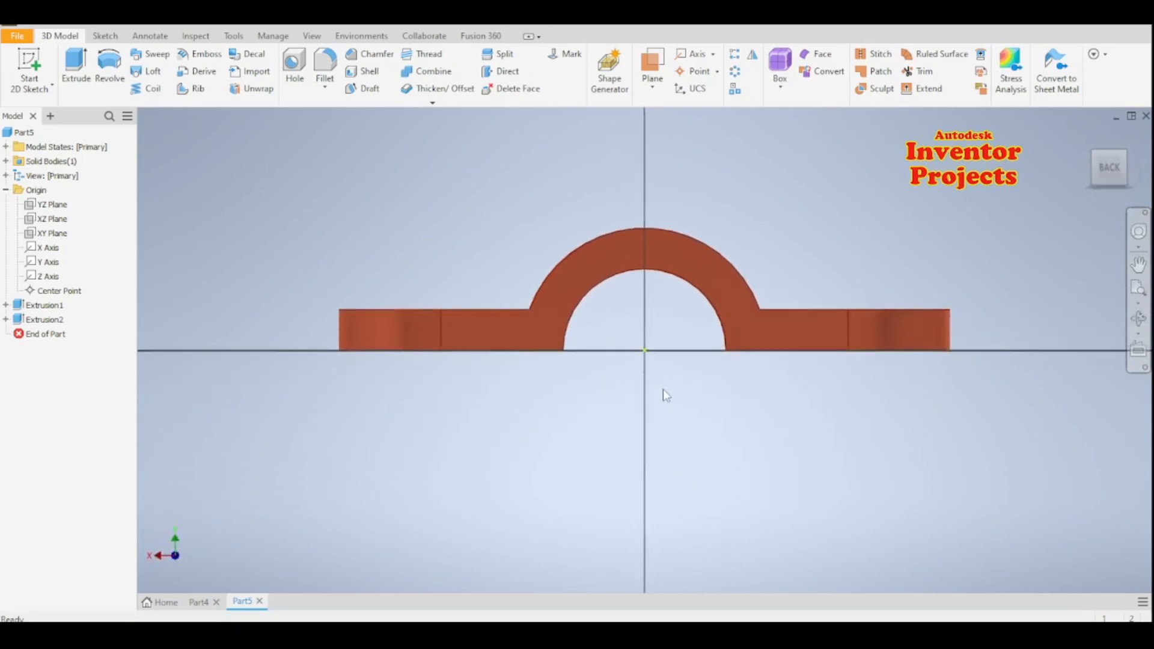
middle_click_drag(658, 382, 611, 510)
scroll(611, 510, "up", 3)
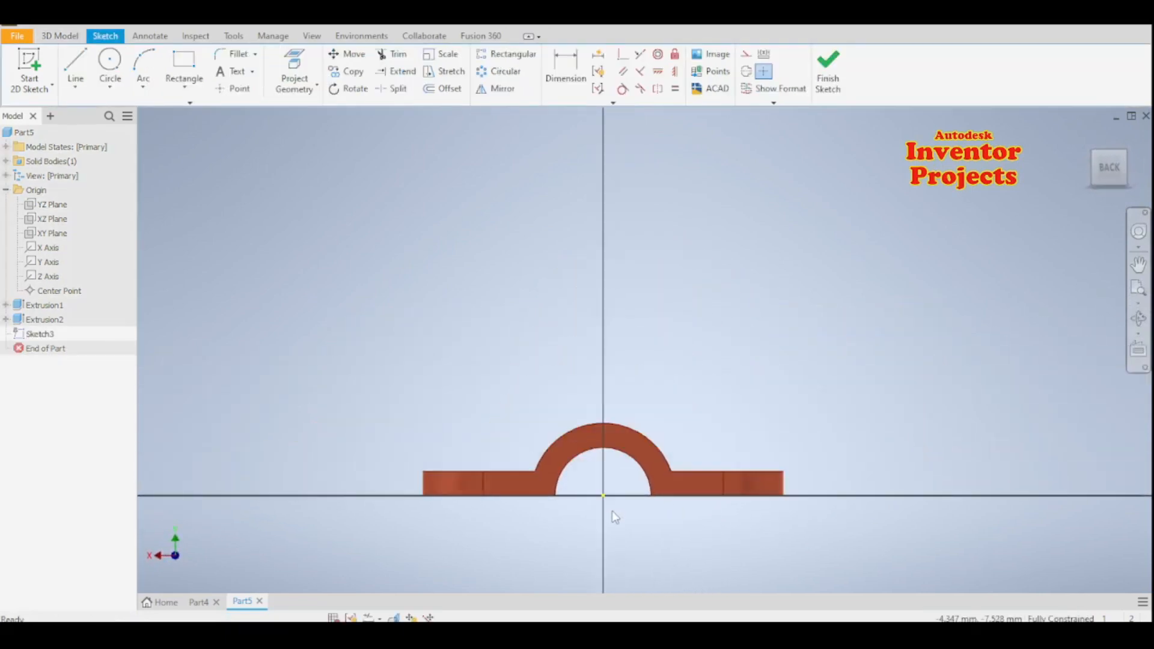
middle_click_drag(644, 356, 637, 335)
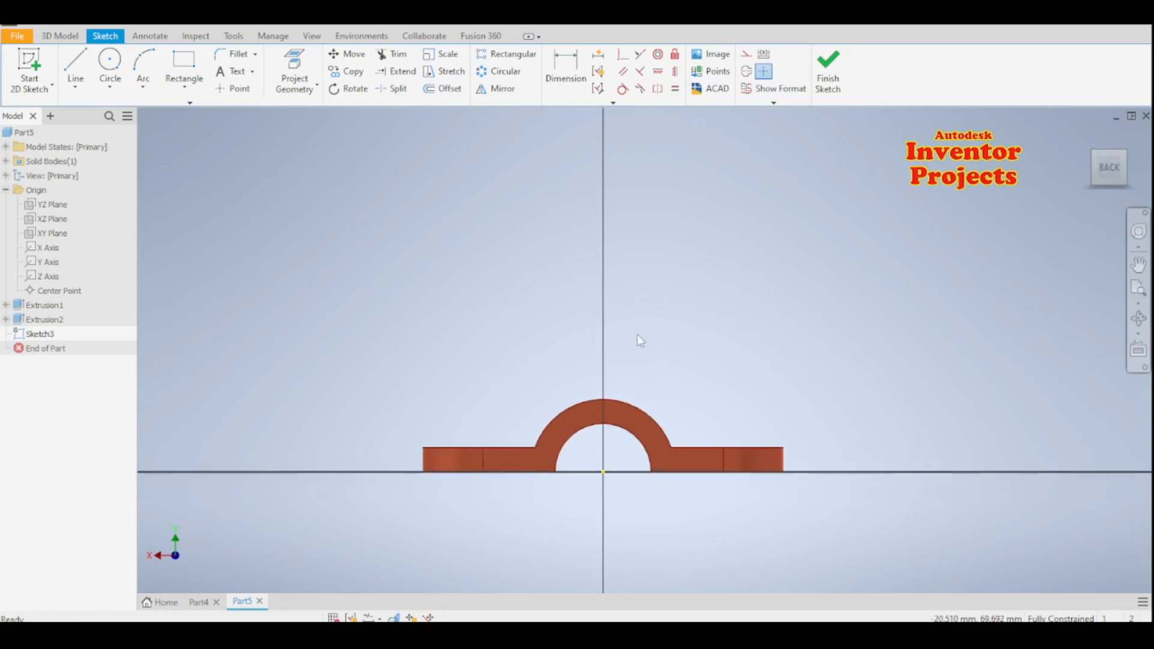
Step: Draw two concentric circles with diameters of 40 mm and 24 mm above the half ring
left_click(109, 60)
left_click(628, 250)
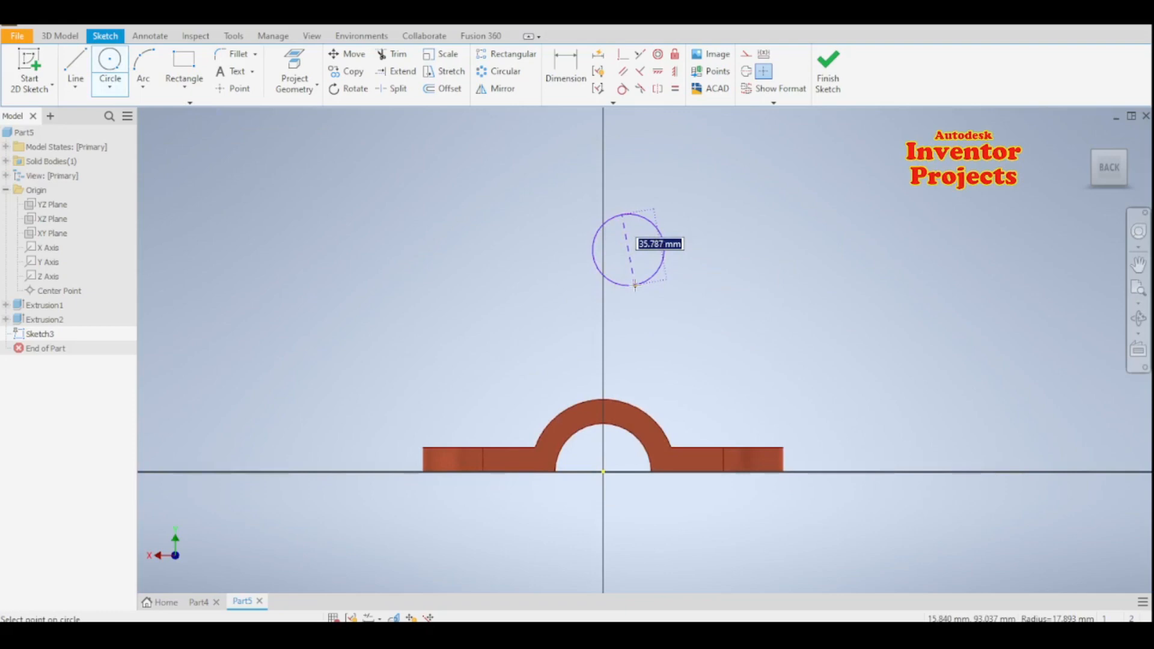
type("40")
key("Return")
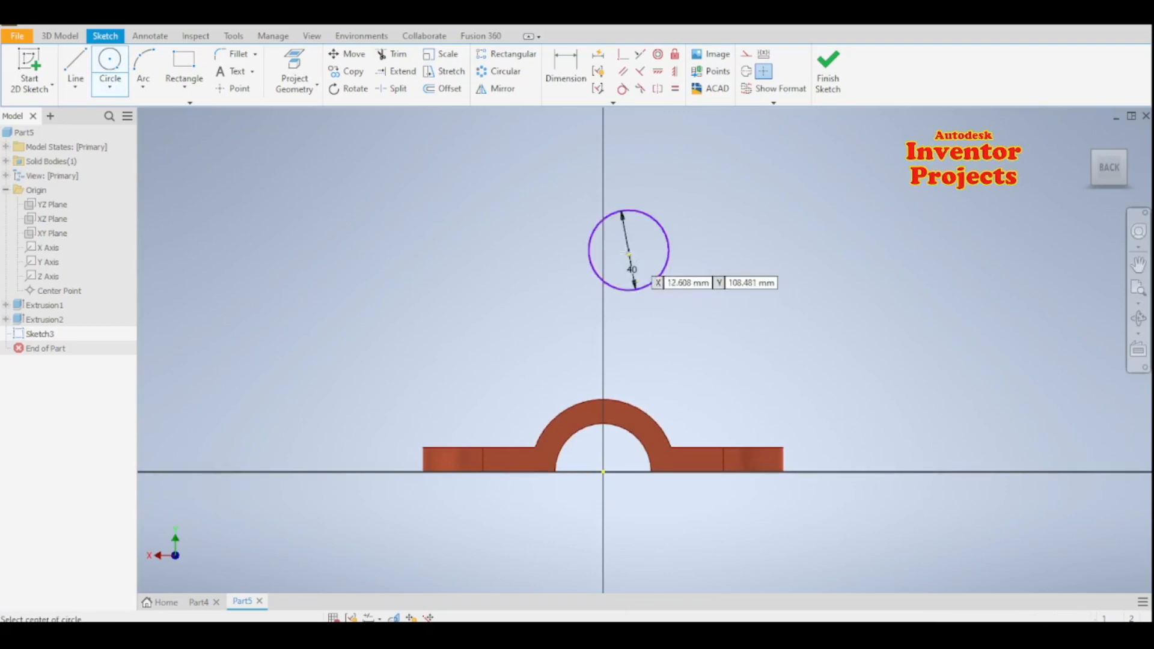
left_click(628, 249)
type("2")
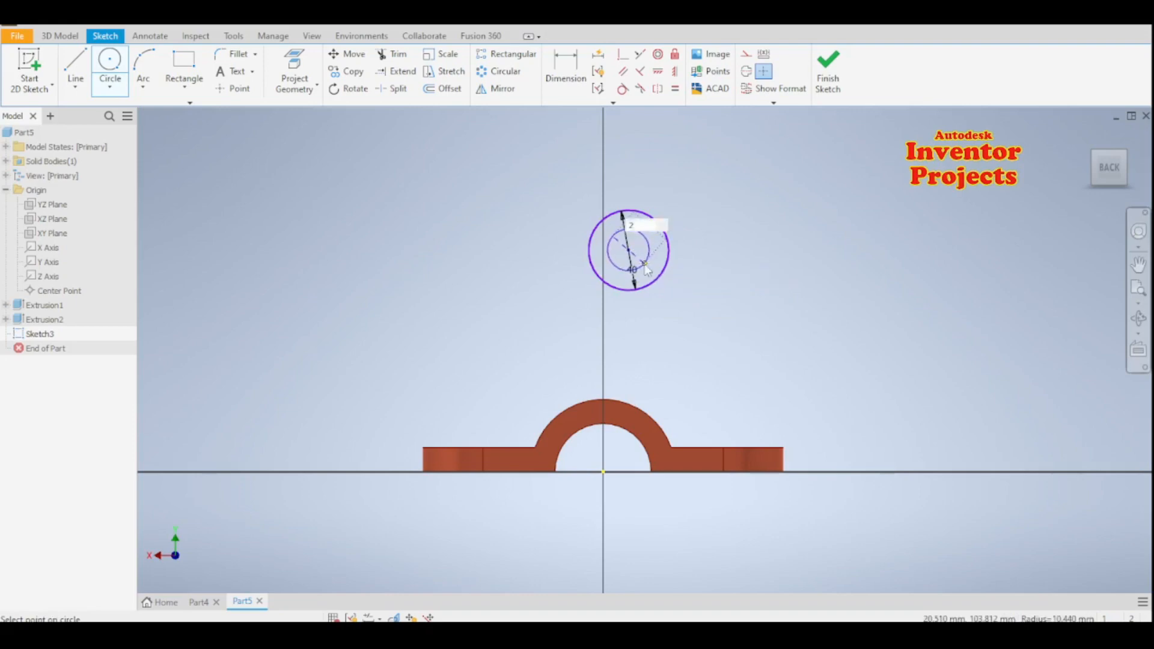
type("4")
key("Return")
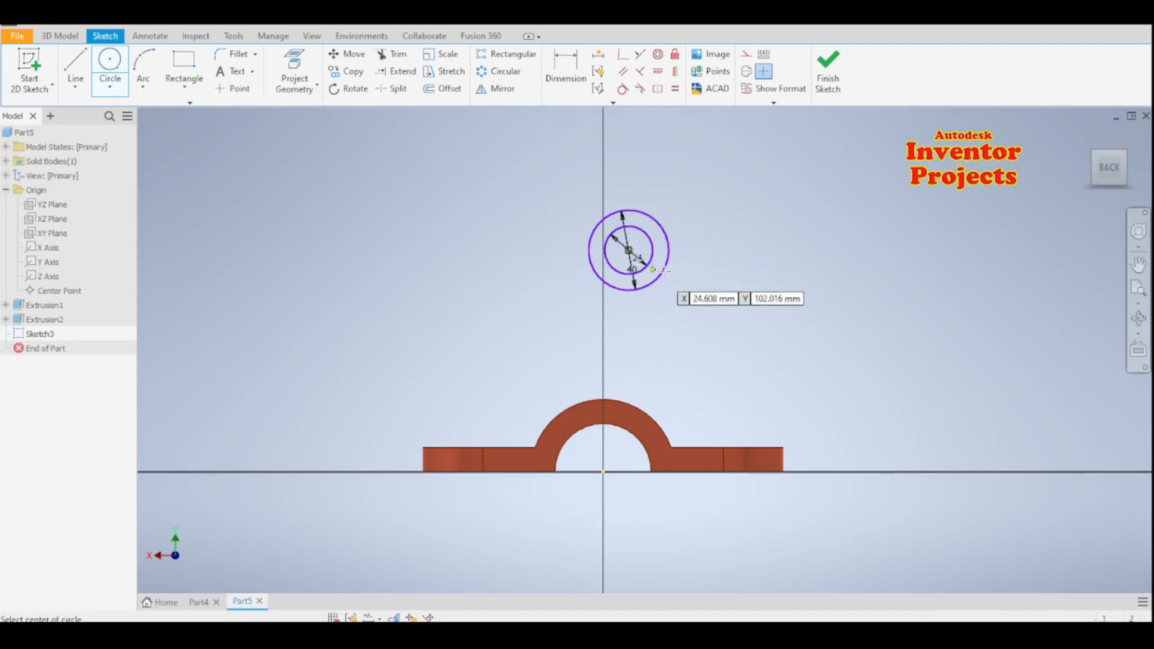
key("Escape")
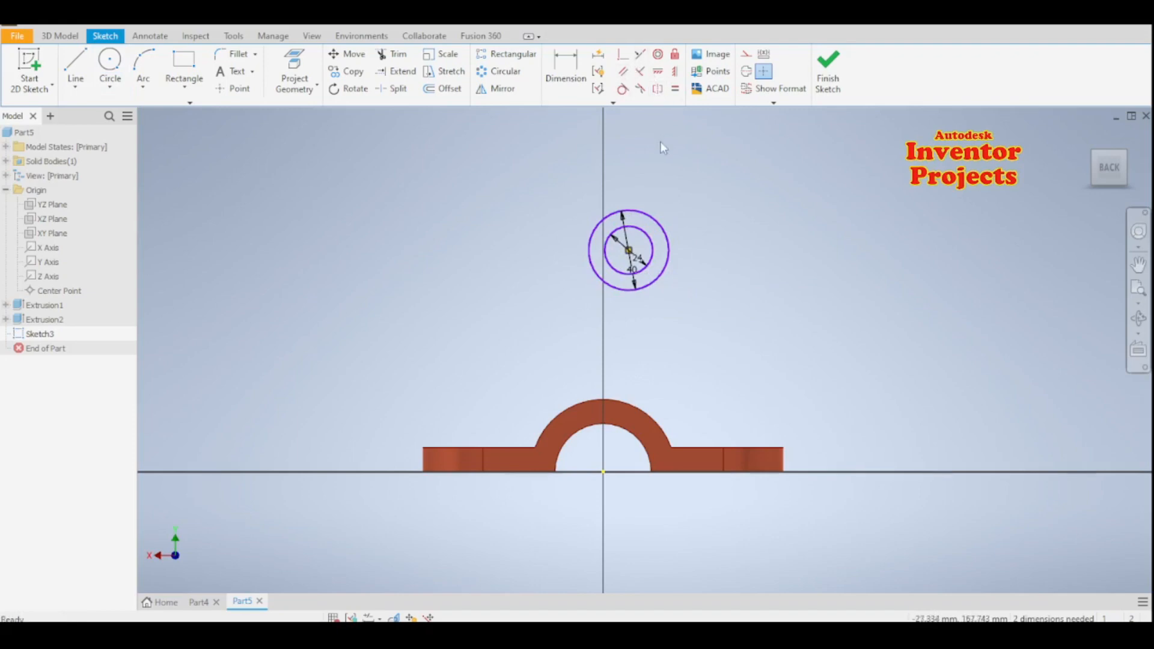
Step: Constrain the circles' common centre to lie vertically above the origin
left_click(674, 73)
left_click(627, 250)
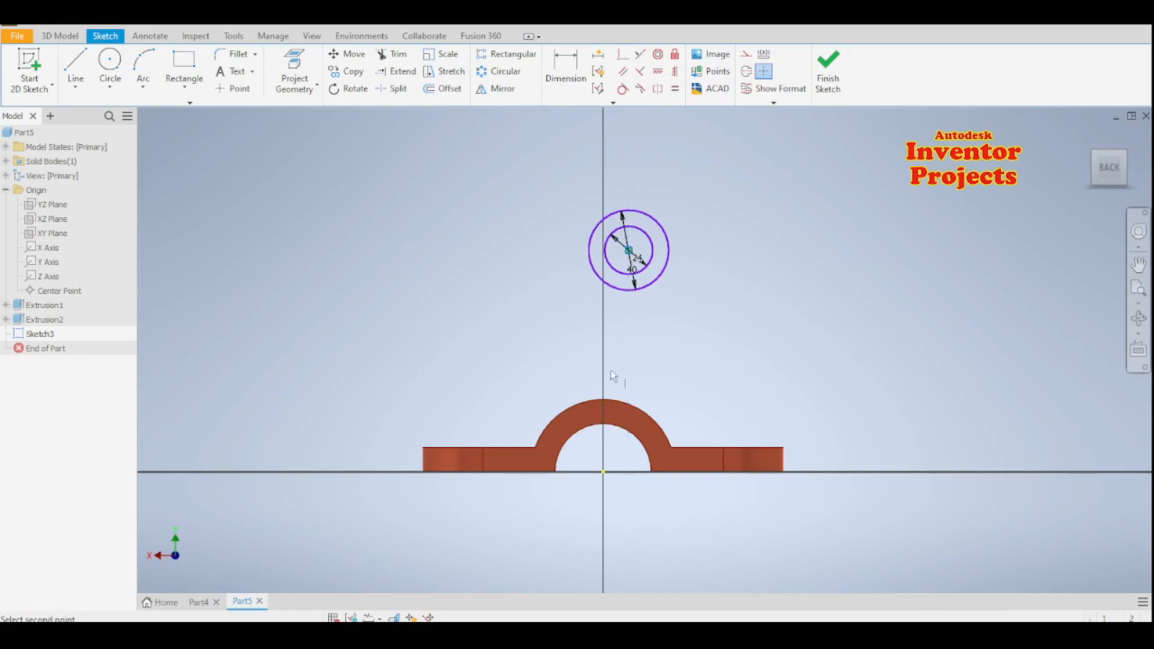
left_click(604, 473)
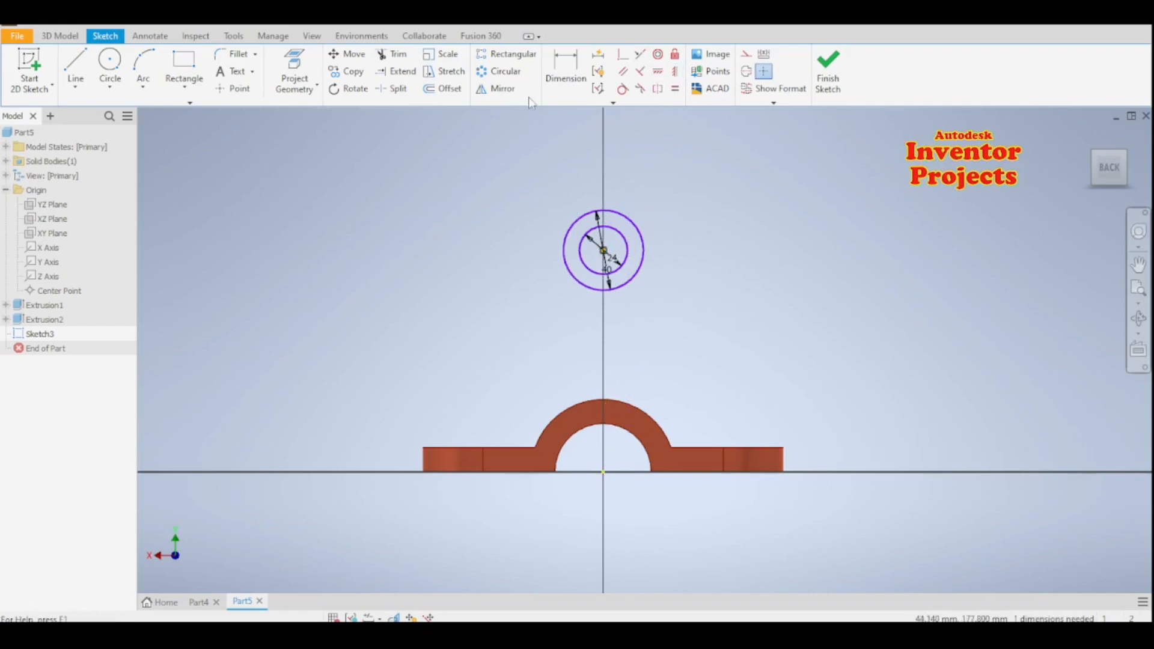
Step: Draw a line on each side from the 40 mm circle to the matching end of the half ring's outer arc
left_click(75, 65)
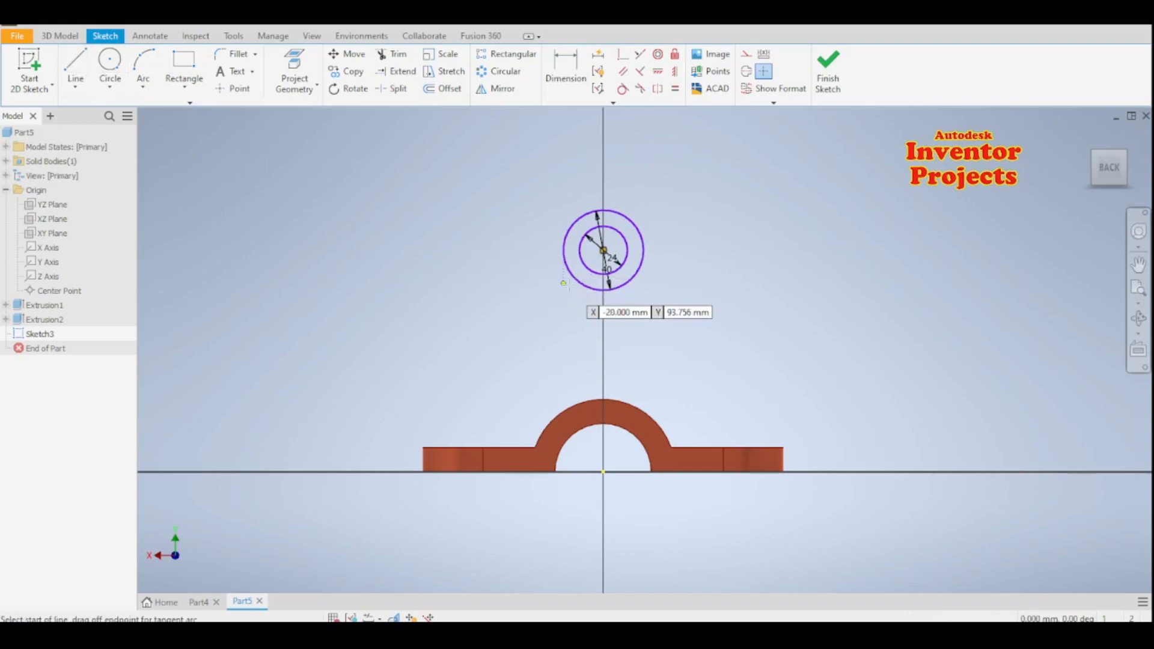
left_click(563, 250)
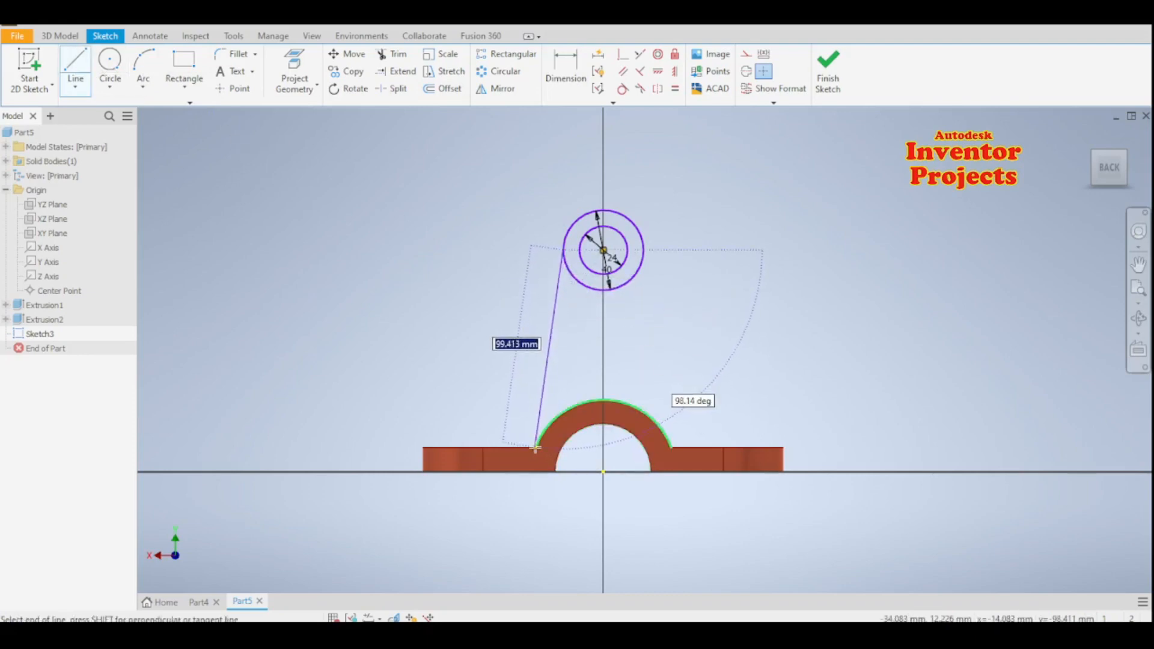
left_click(534, 447)
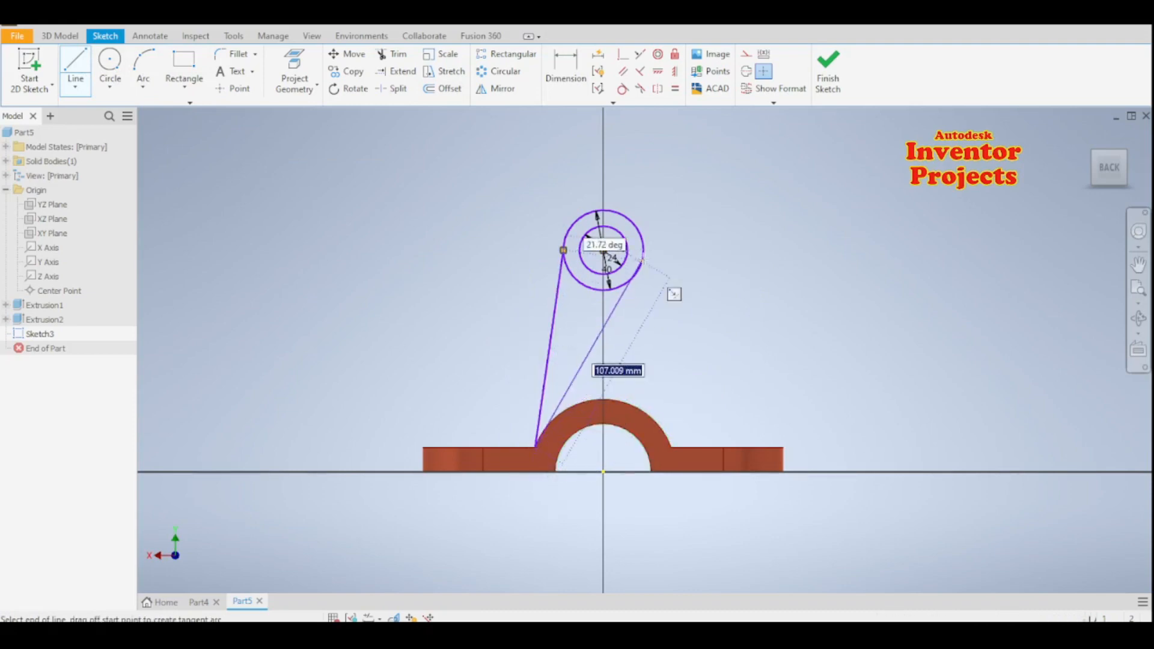
key("Escape")
left_click(75, 67)
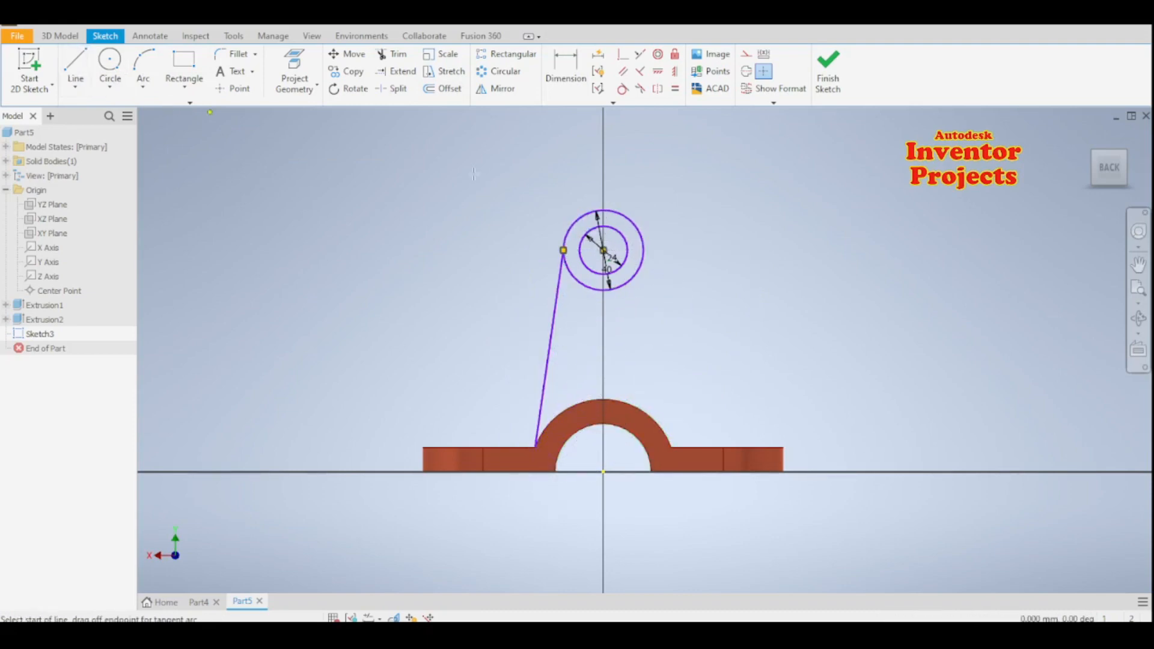
left_click(643, 250)
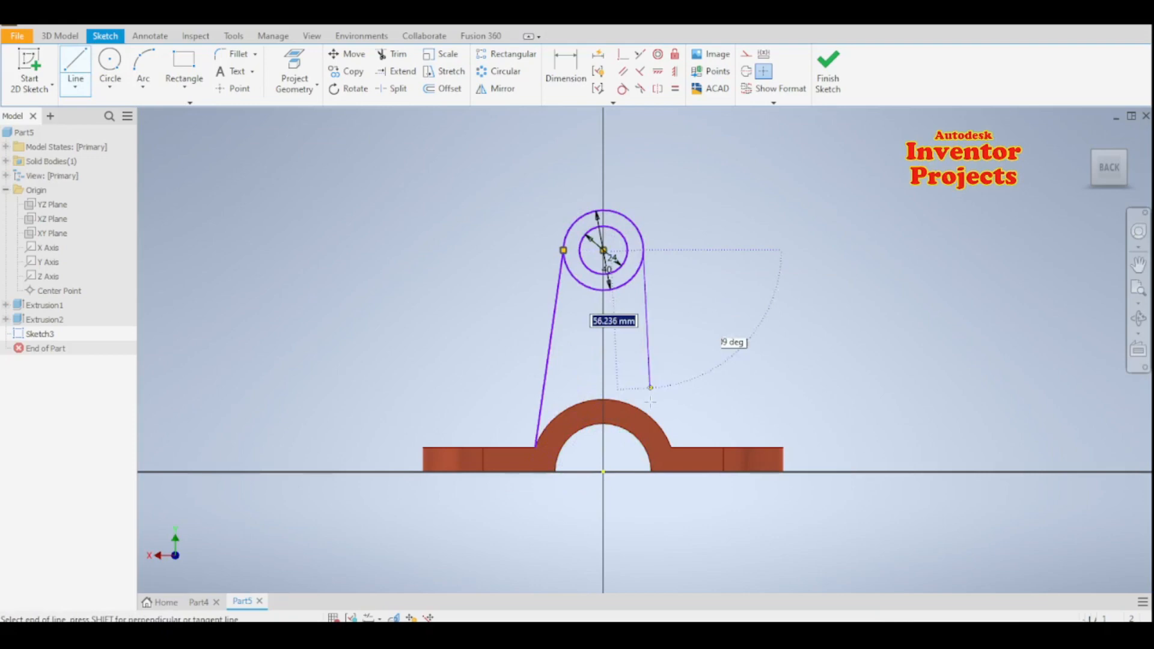
left_click(671, 448)
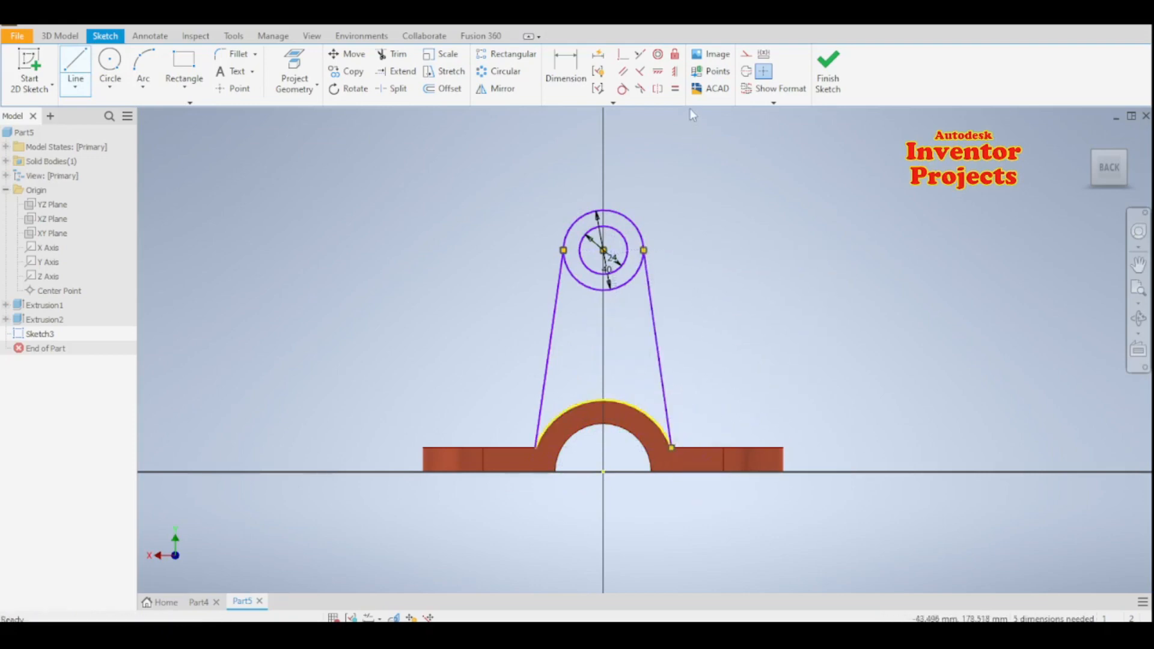
key("Escape")
Step: Make both side lines tangent to the 40 mm circle
left_click(650, 273)
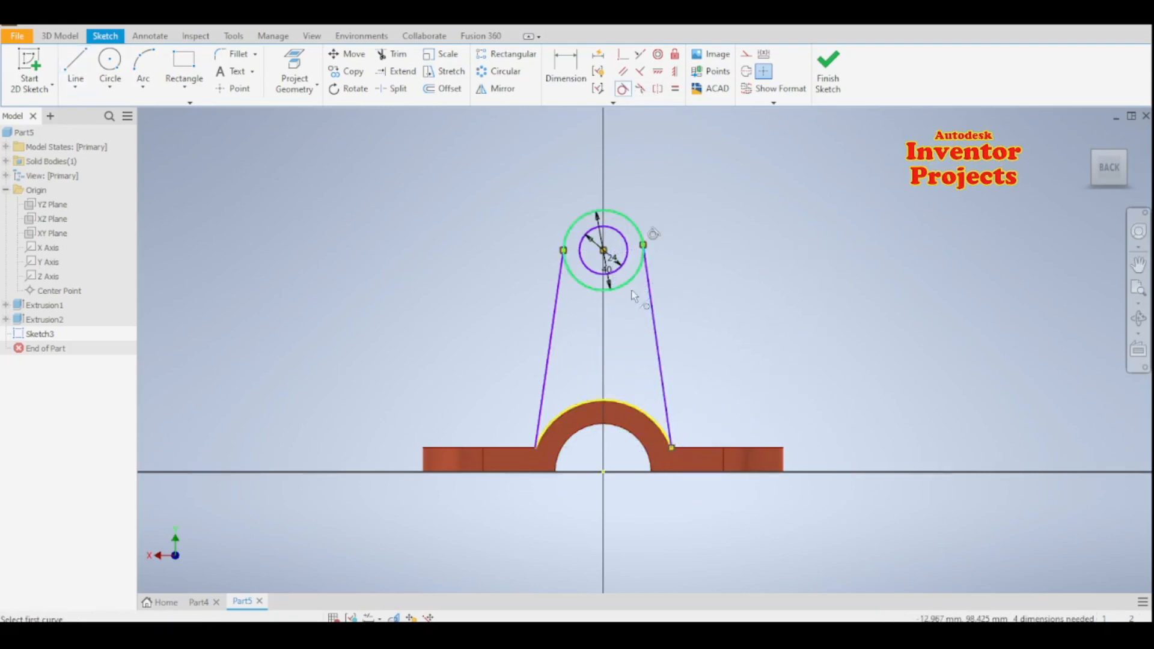
left_click(638, 221)
left_click(553, 332)
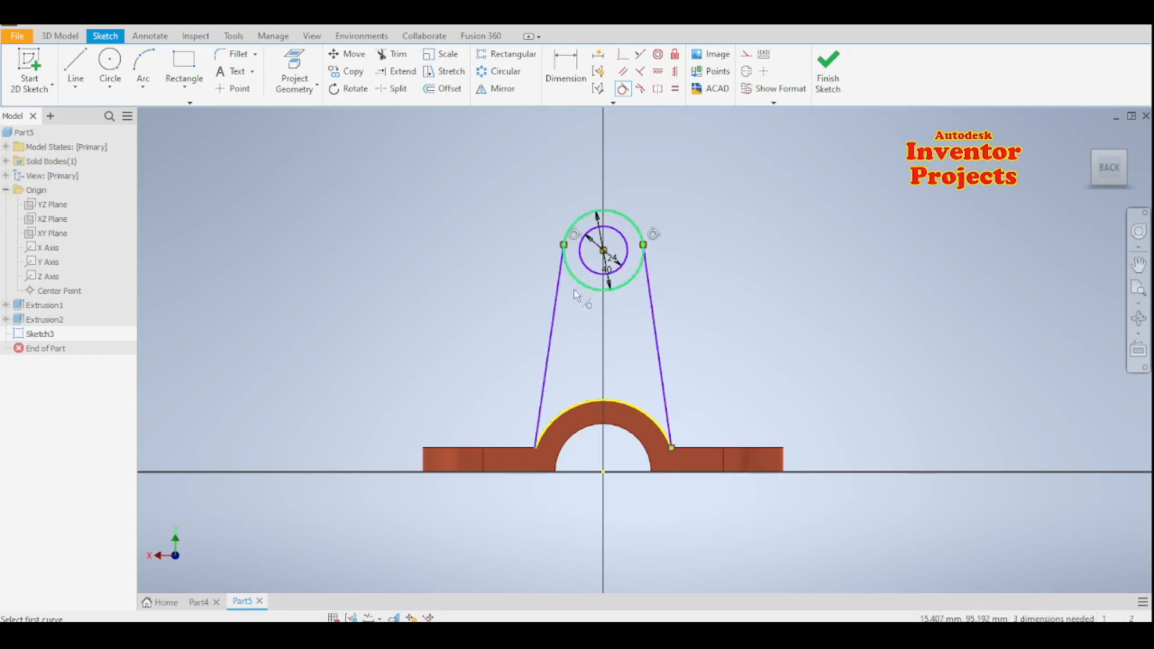
left_click(634, 224)
Step: Dimension the circles' centre 88 mm vertically from the origin
key("d")
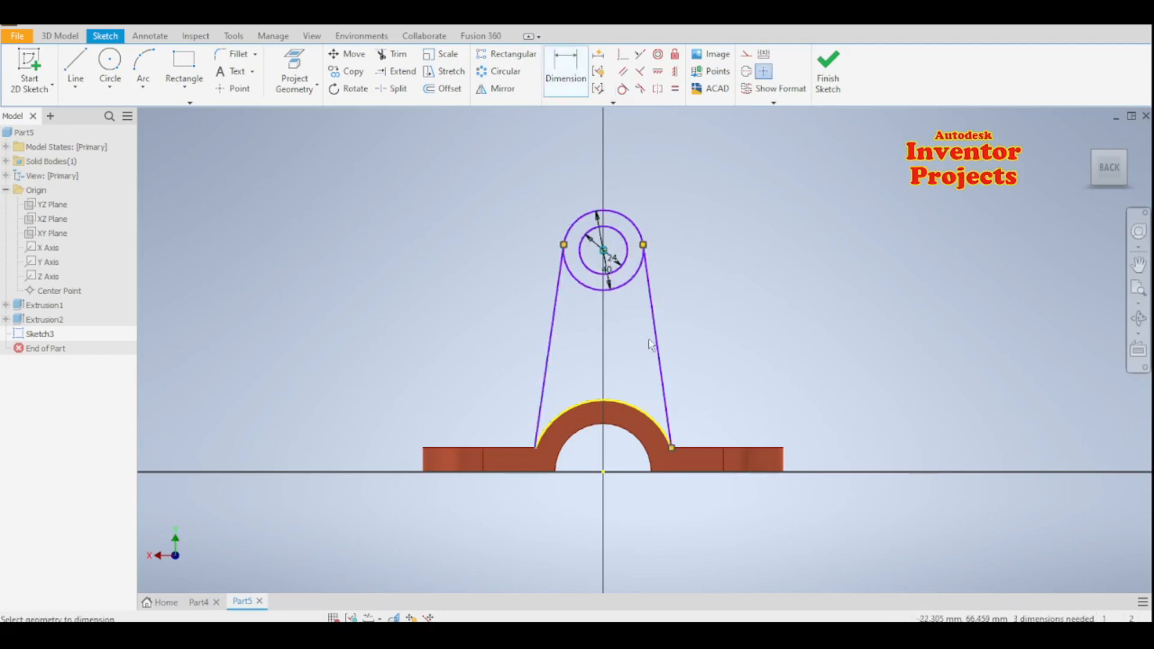
left_click(603, 472)
left_click(838, 337)
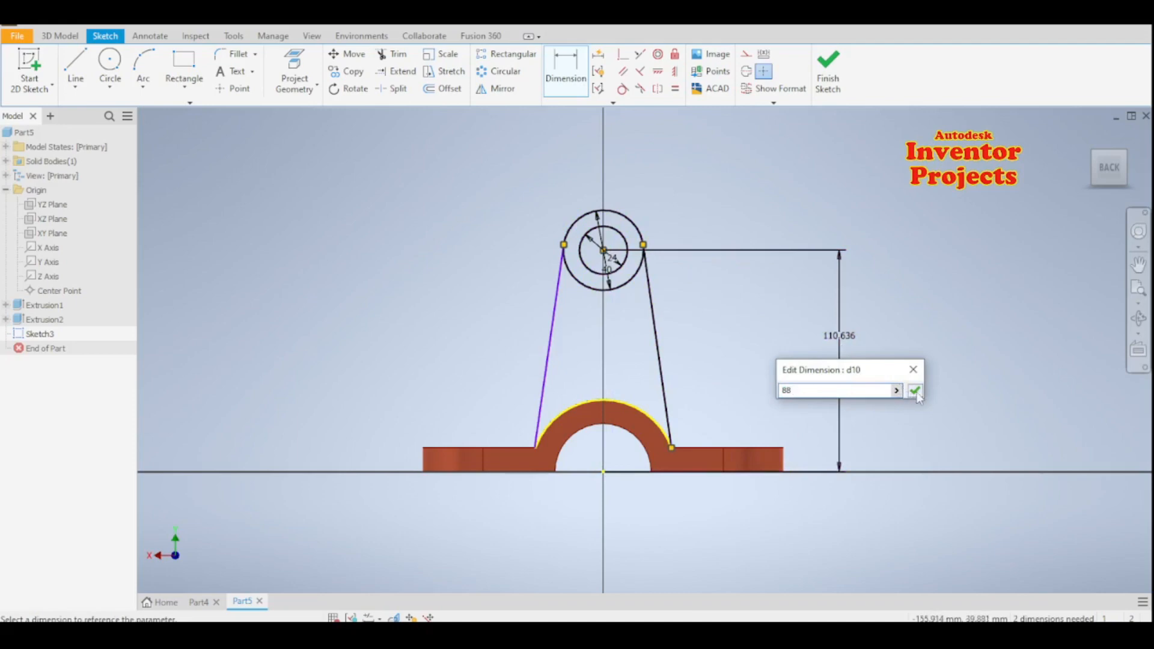
left_click(914, 391)
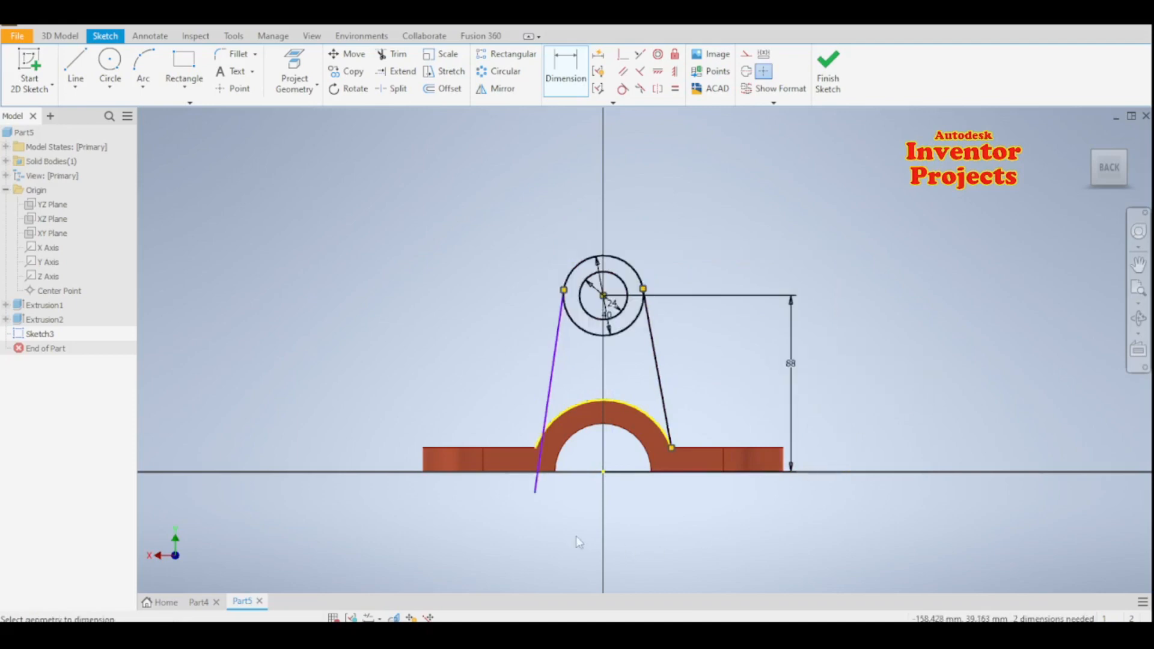
Step: Delete the side line detached from the half ring and redraw it from the 40 mm circle to the end of the outer arc
left_click(537, 497)
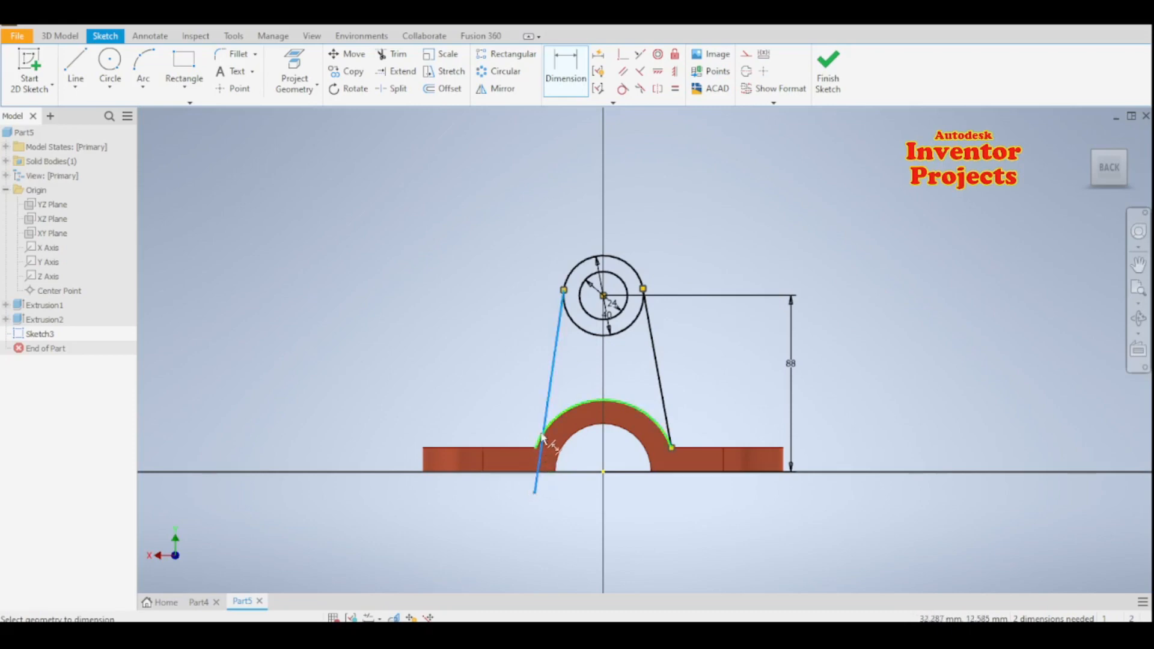
key("Escape")
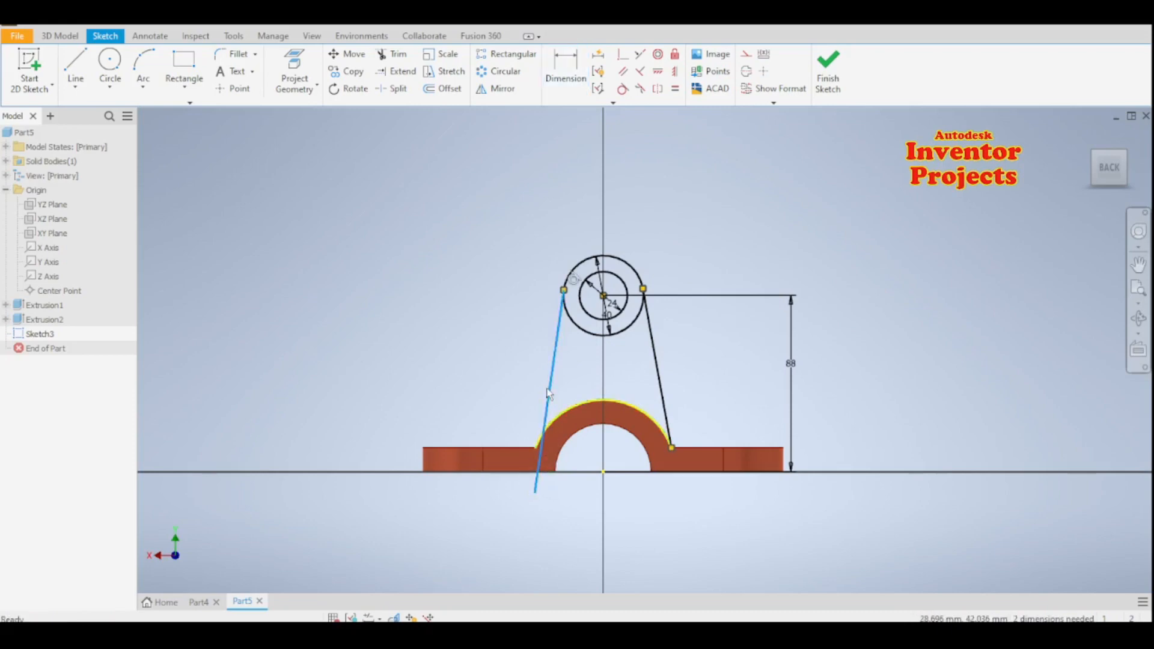
key("Delete")
left_click(75, 66)
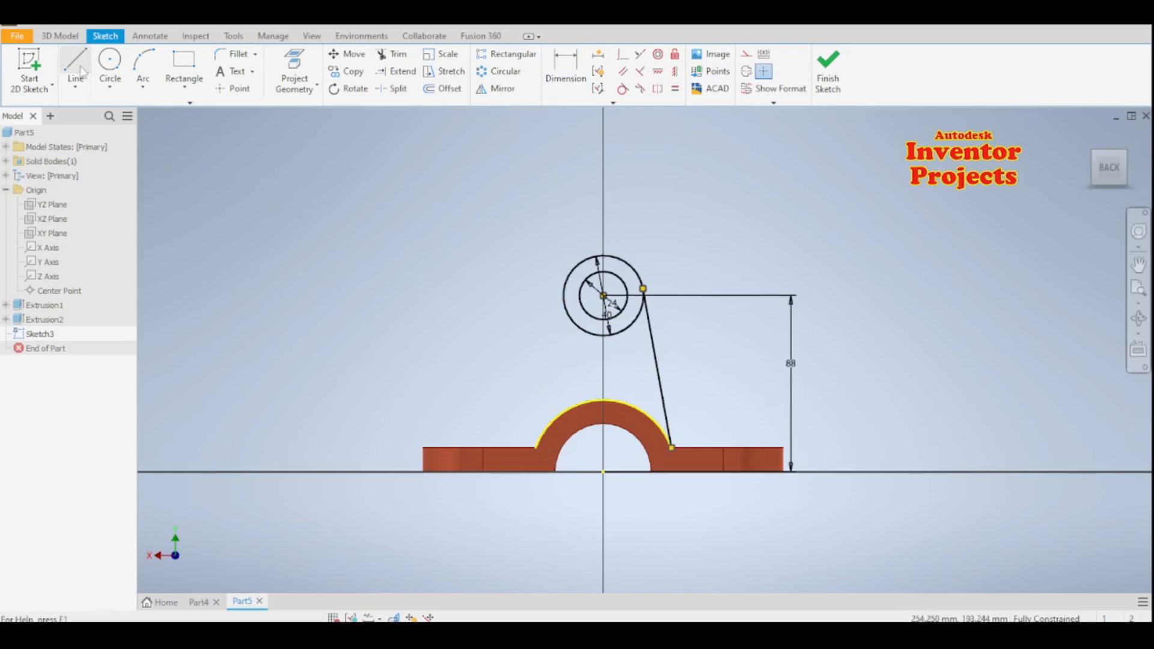
left_click(566, 313)
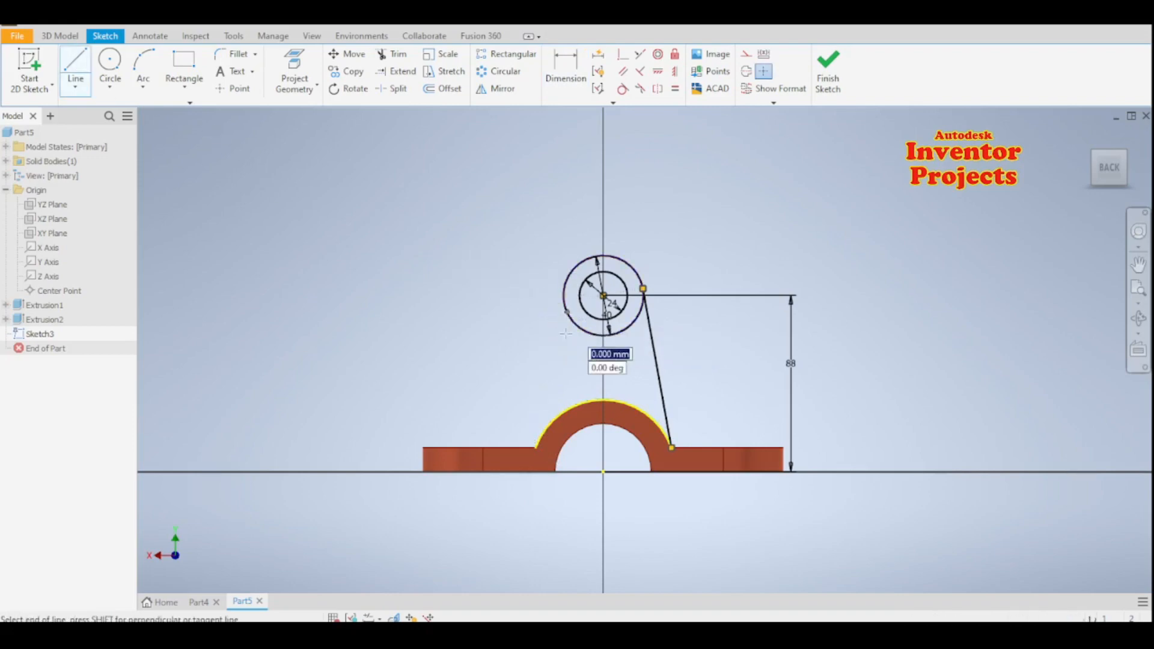
left_click(535, 448)
key("Escape")
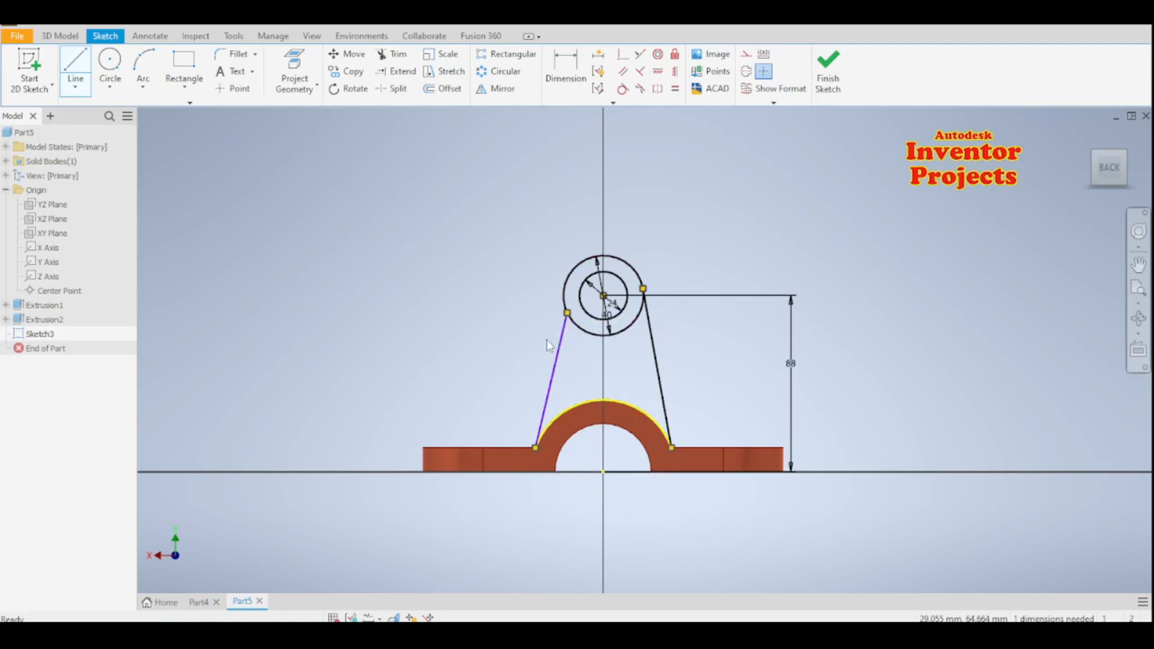
Step: Make the redrawn side line tangent to the 40 mm circle and finish the sketch
left_click(622, 88)
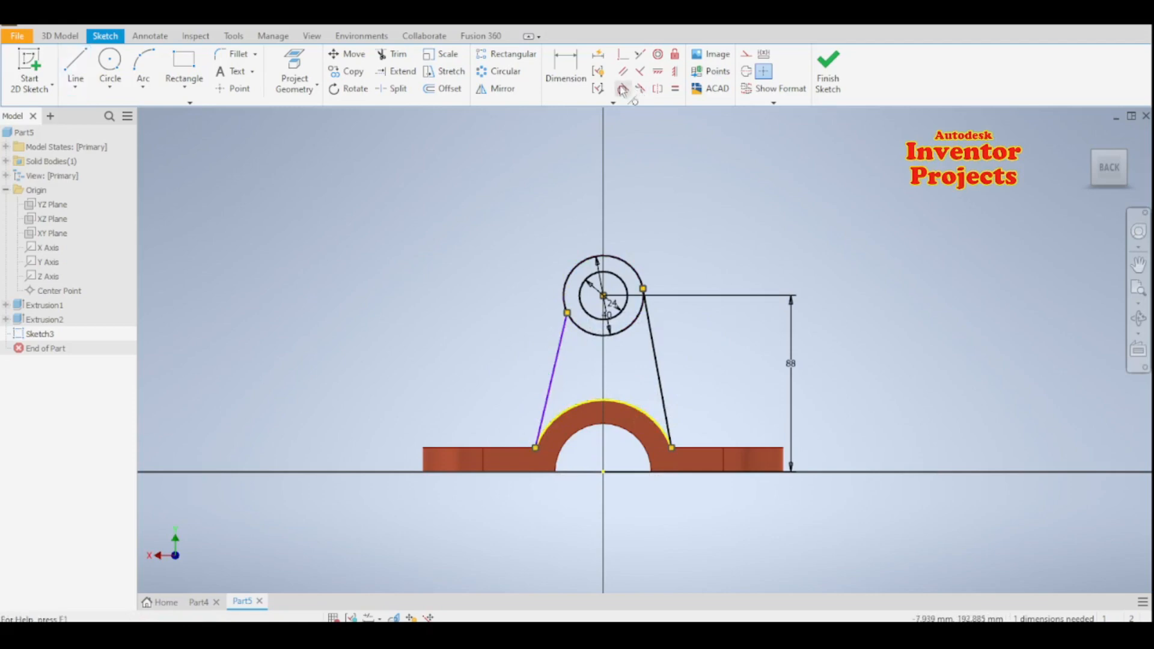
left_click(562, 296)
key("Escape")
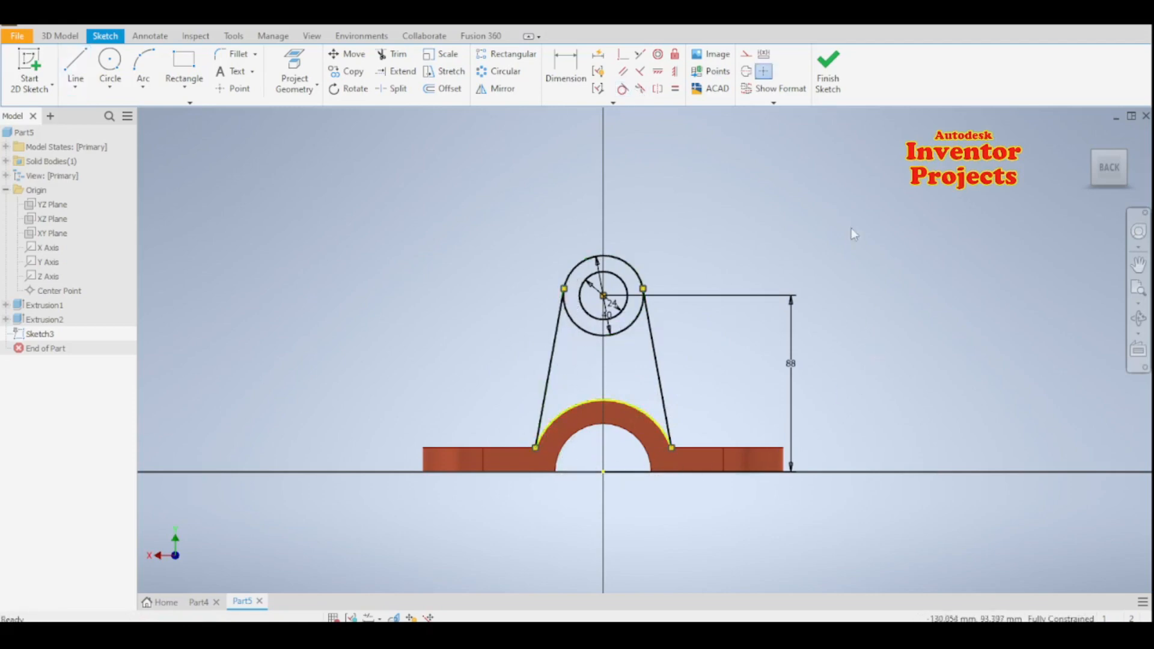
left_click(834, 77)
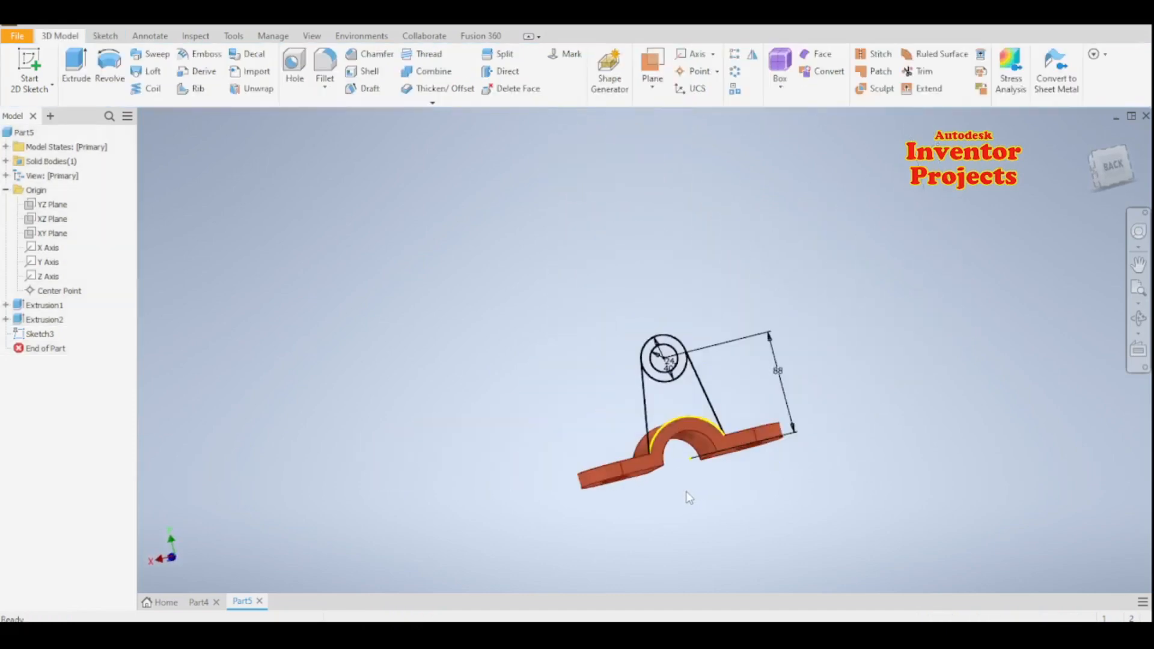
Step: Extrude the ring between the 24 mm and 40 mm circles 34 mm in the flipped direction, over the half-ring base
middle_click_drag(731, 487, 794, 450, "shift")
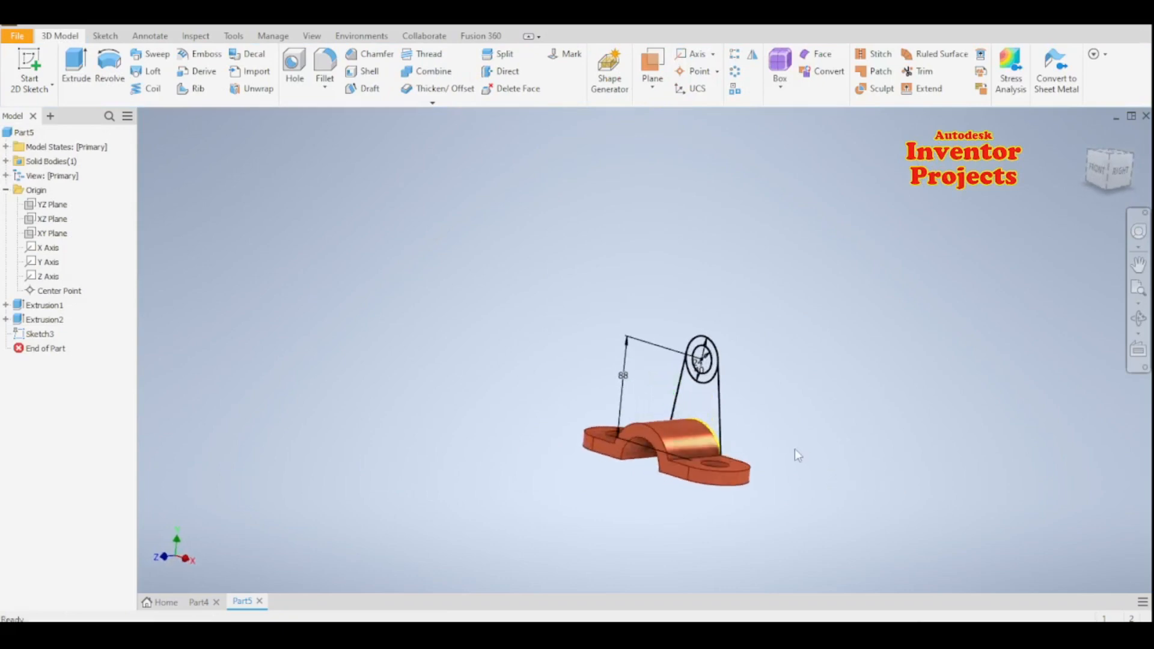
scroll(794, 448, "up", 3)
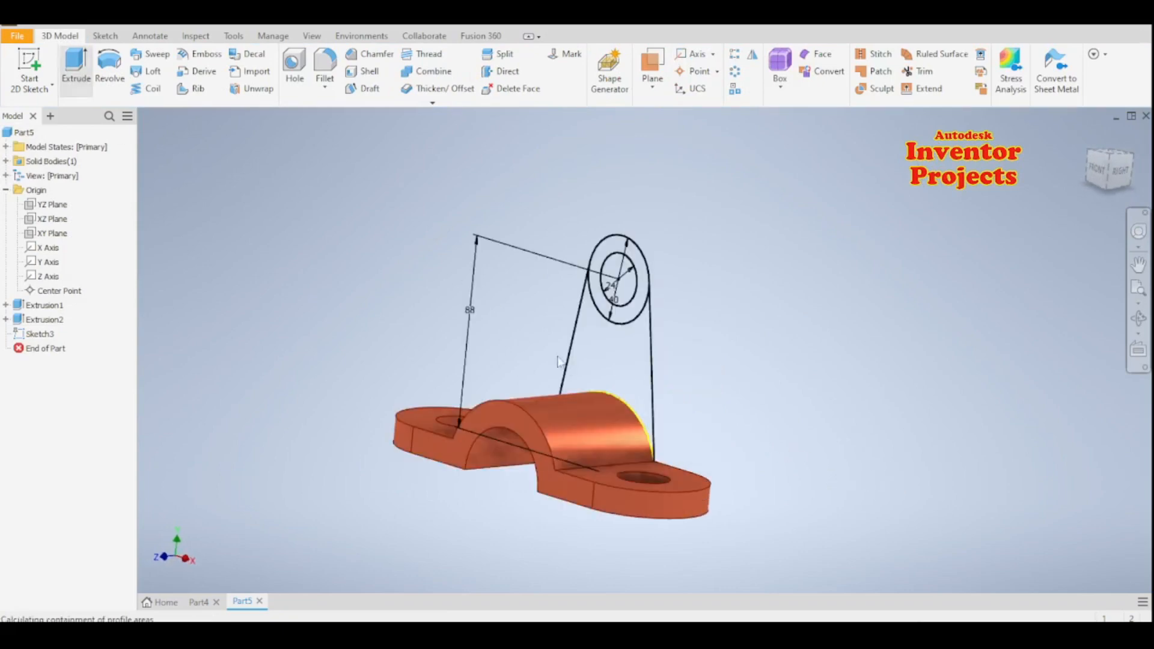
left_click(643, 292)
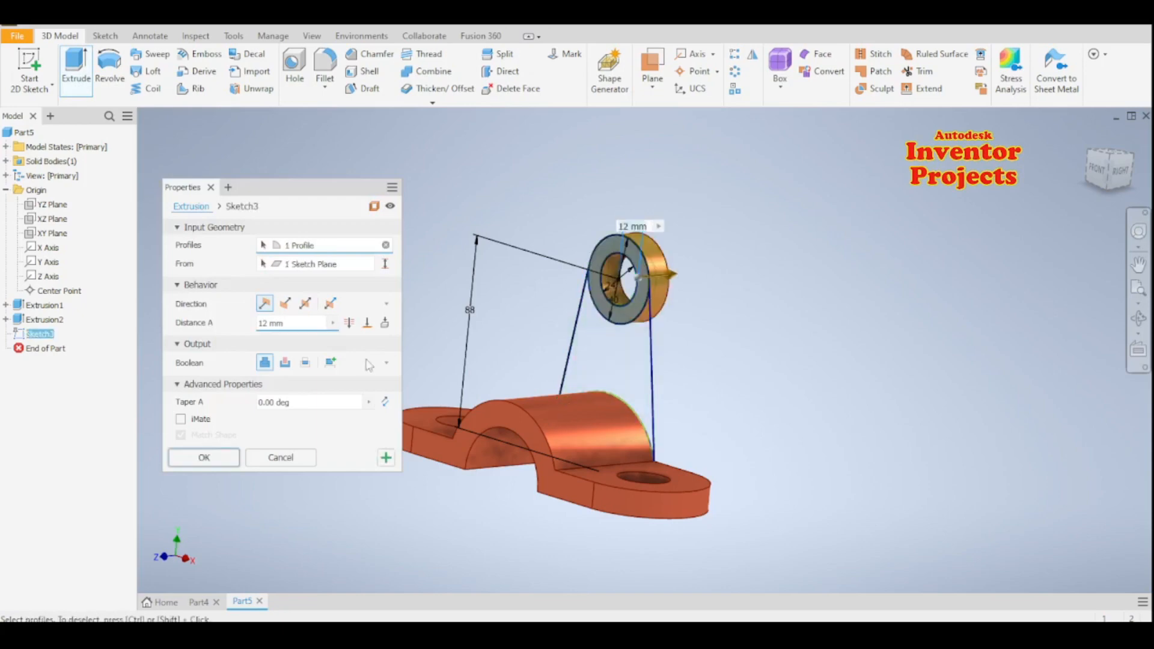
left_click(284, 303)
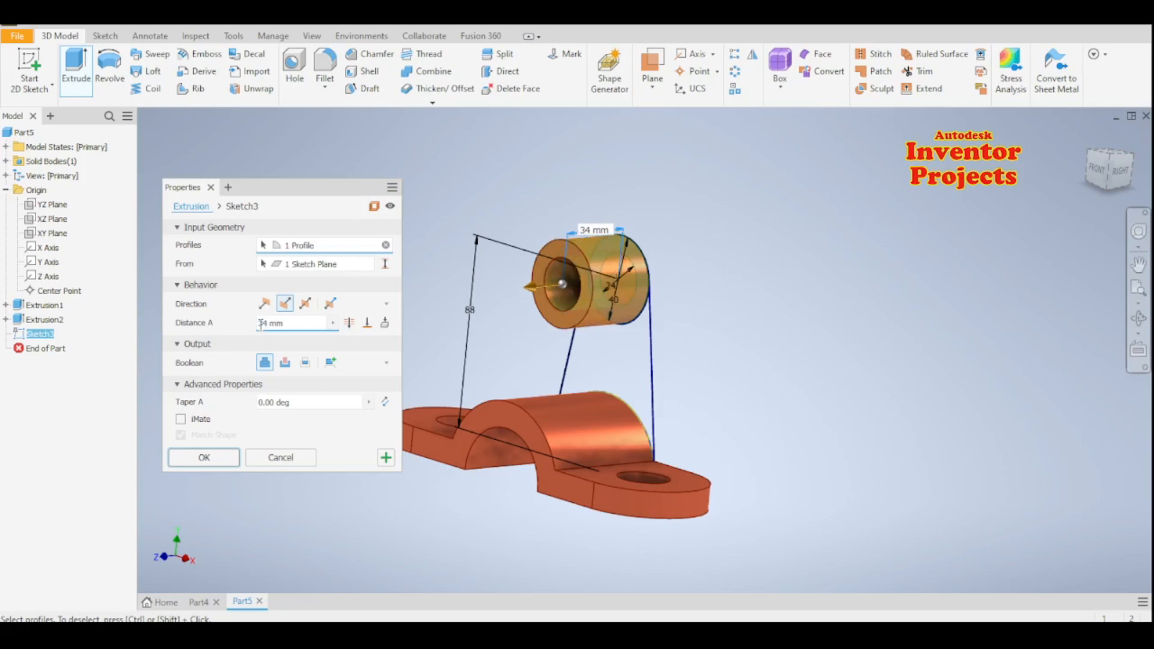
left_click(385, 458)
Step: Extrude the tapered profile between the boss and the half ring 12 mm in the same direction, joined to the body
left_click(628, 365)
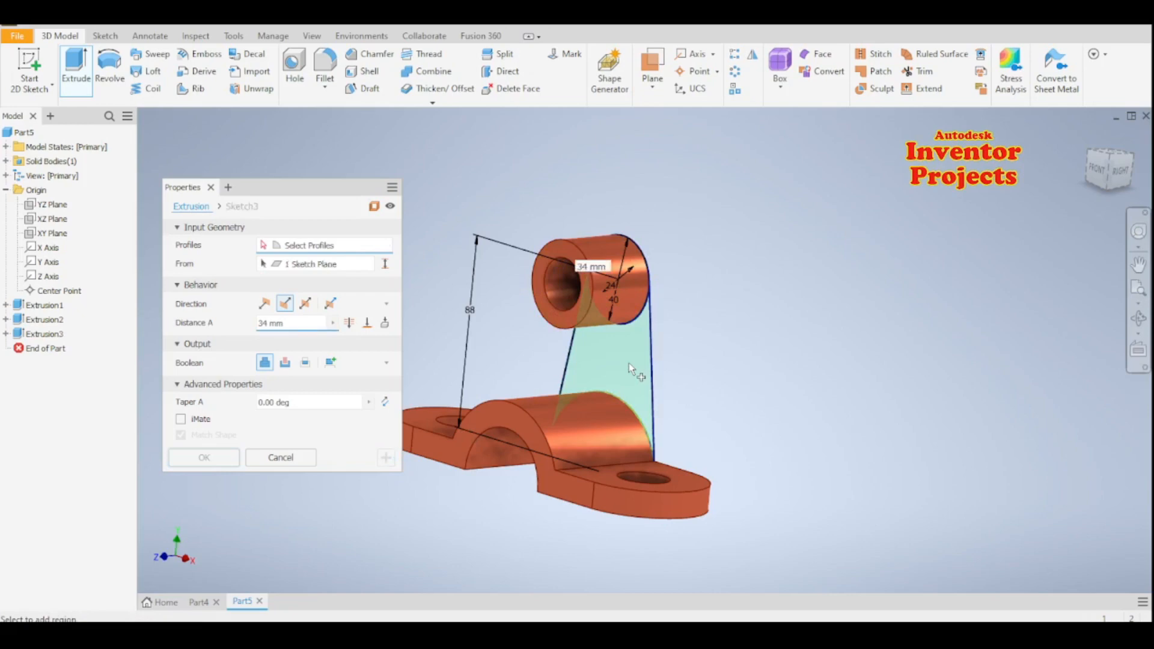
left_click(268, 322)
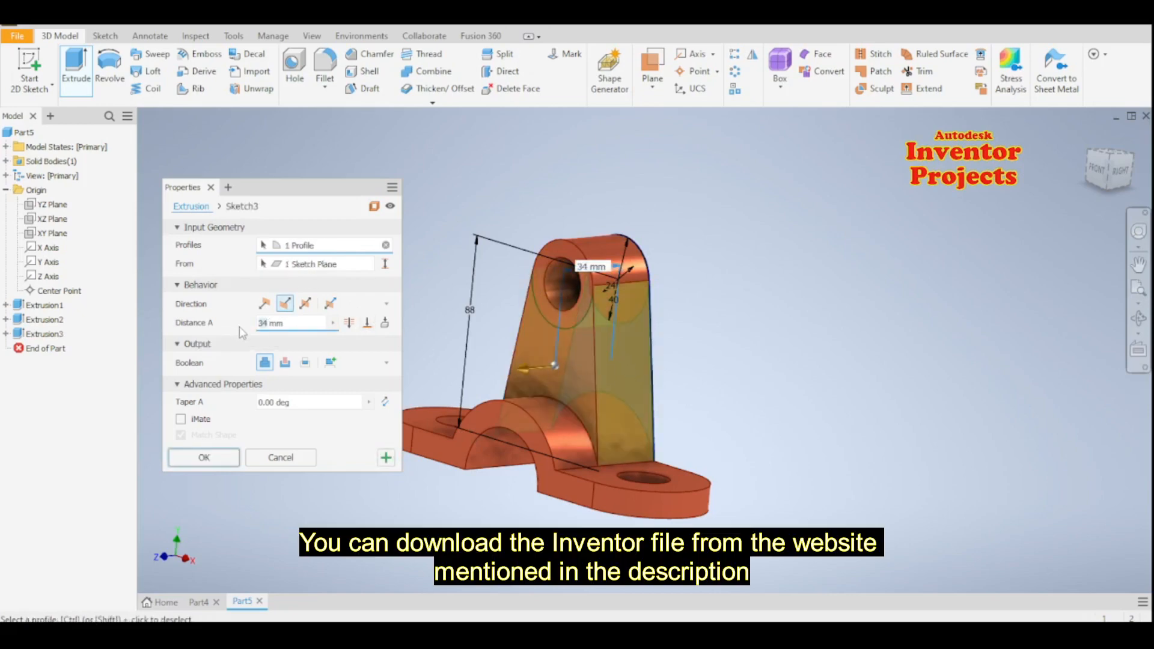
key("BackSpace")
key("BackSpace")
key("BackSpace")
type("12")
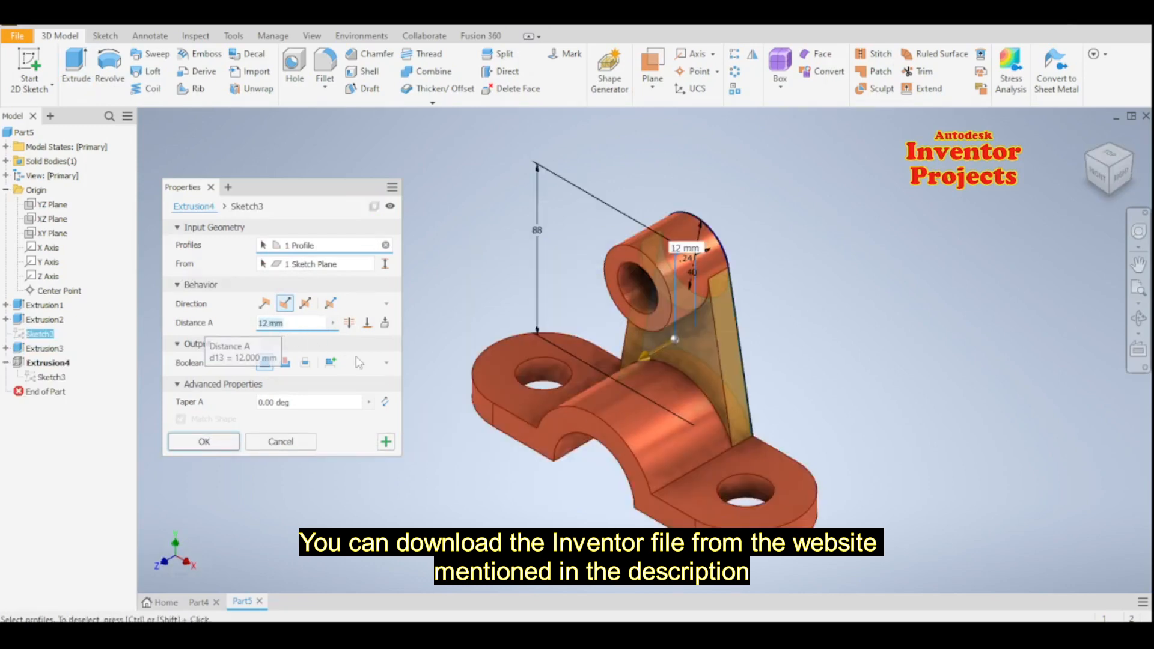
left_click(227, 443)
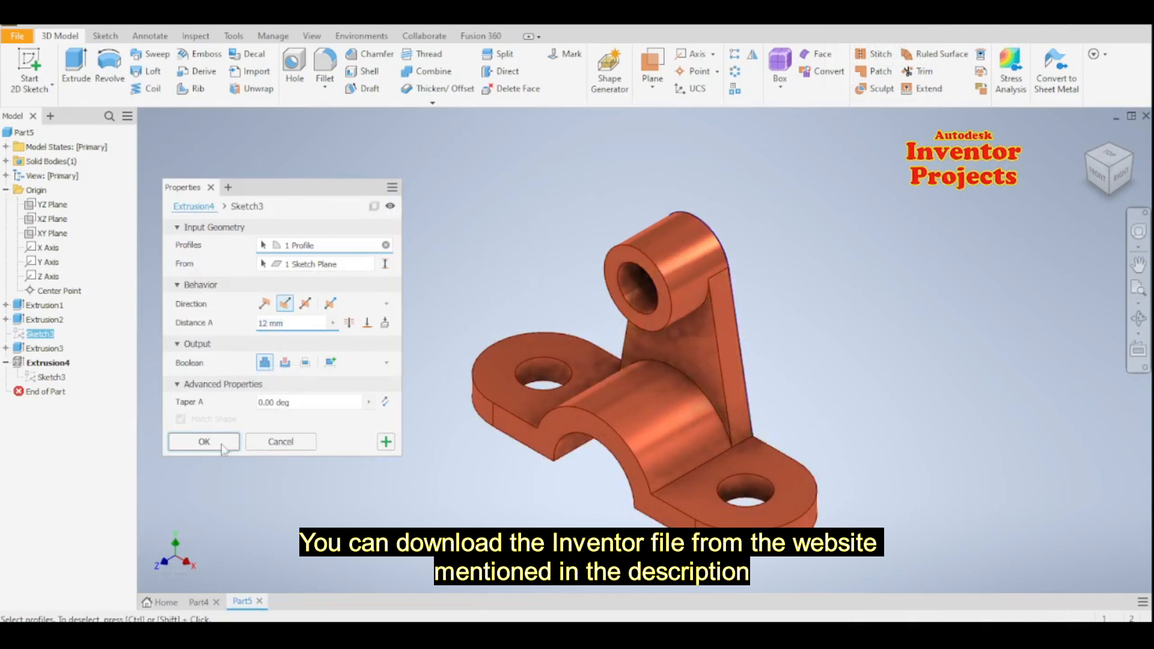
Step: Start a new sketch on the YZ plane for the rib line
mouse_move(791, 333)
middle_mouse_down("shift")
mouse_move(793, 276)
mouse_move(675, 322)
mouse_move(549, 324)
mouse_move(490, 344)
mouse_move(554, 330)
mouse_move(690, 334)
mouse_move(787, 307)
mouse_move(830, 321)
mouse_move(840, 345)
middle_mouse_up("shift")
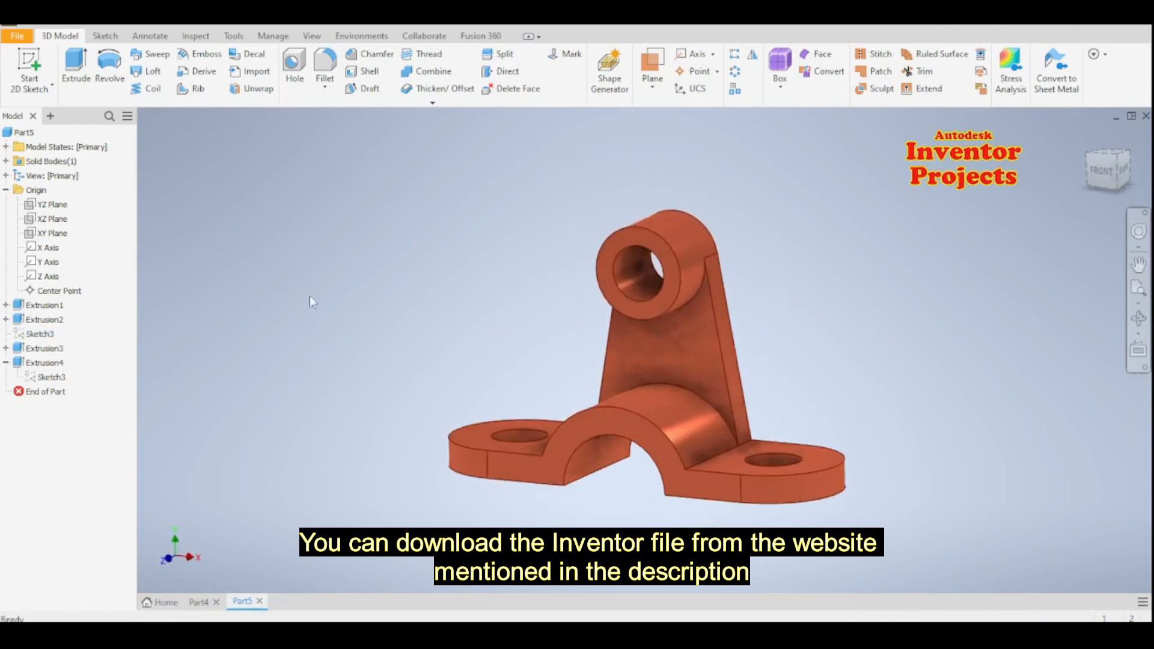
left_click(53, 204)
middle_click_drag(765, 349, 664, 335, "shift")
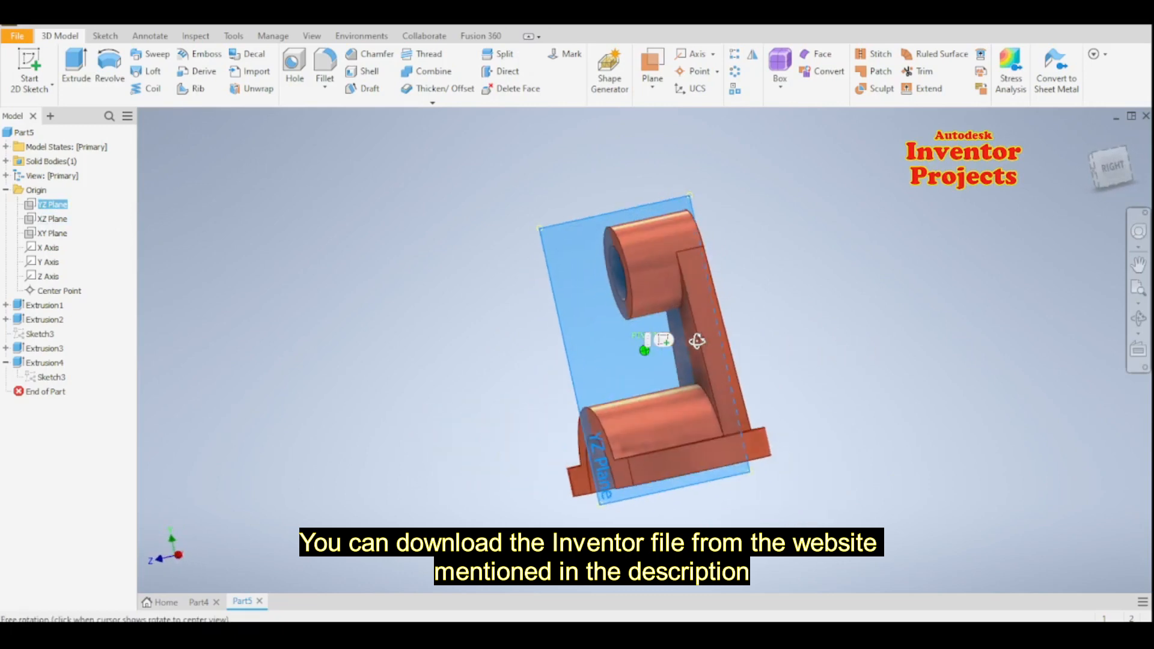
key("s")
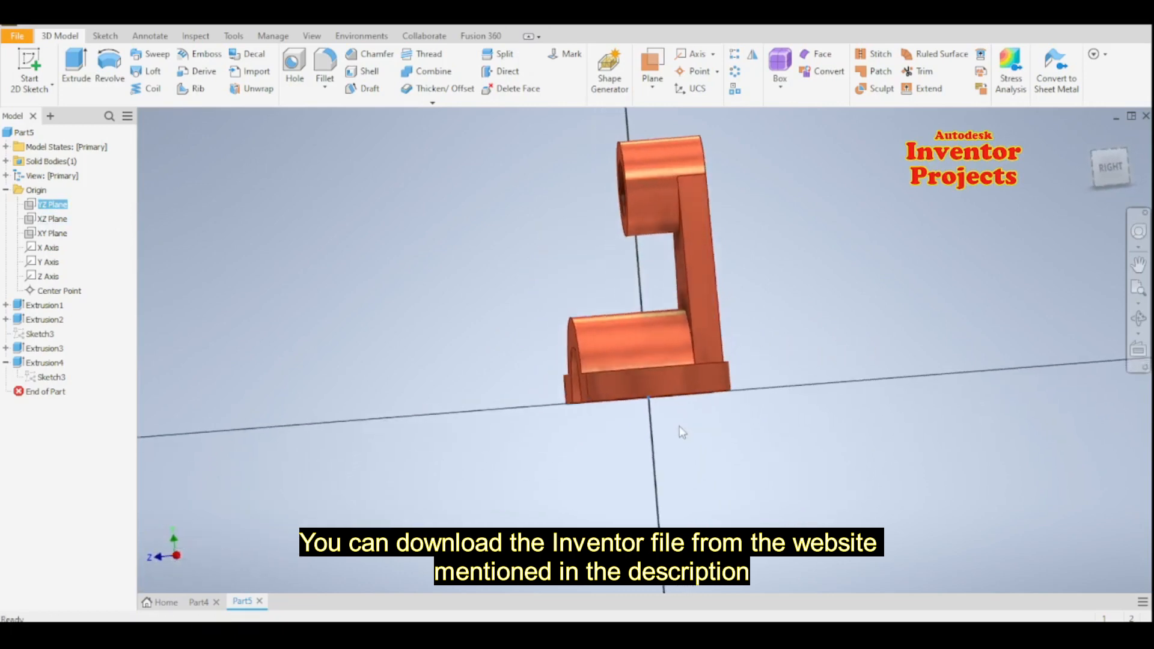
scroll(663, 285, "up", 5)
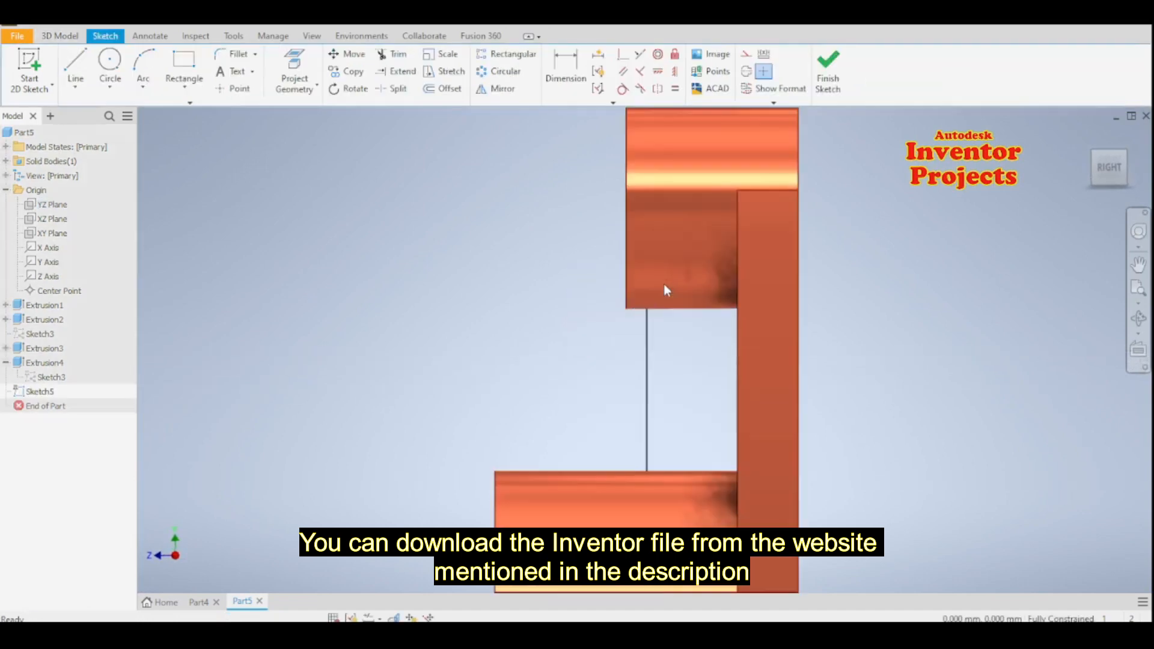
Step: Draw a slanted line from the boss's lower front corner to the half ring's upper front corner and finish the sketch
key("l")
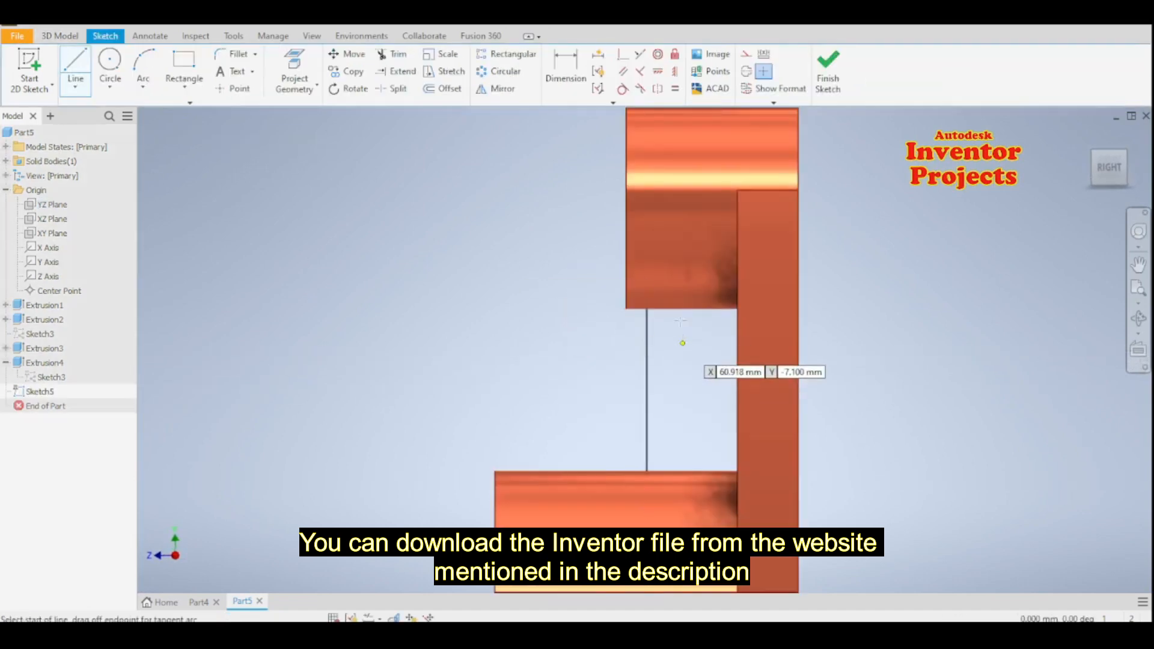
scroll(666, 307, "up", 5)
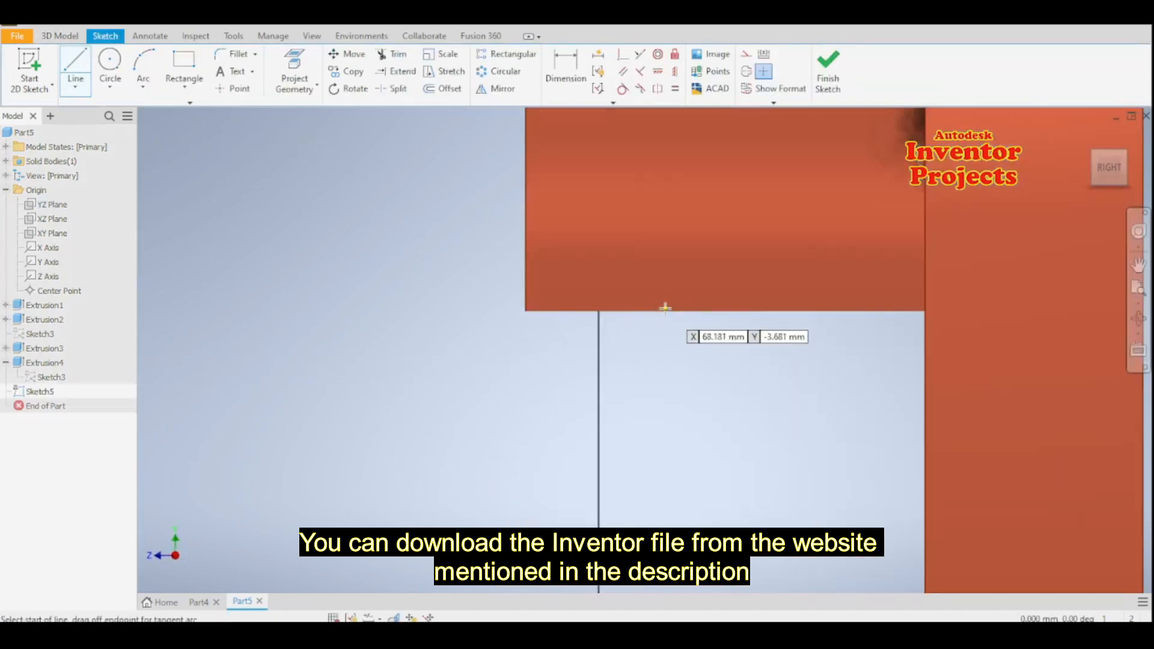
left_click(527, 293)
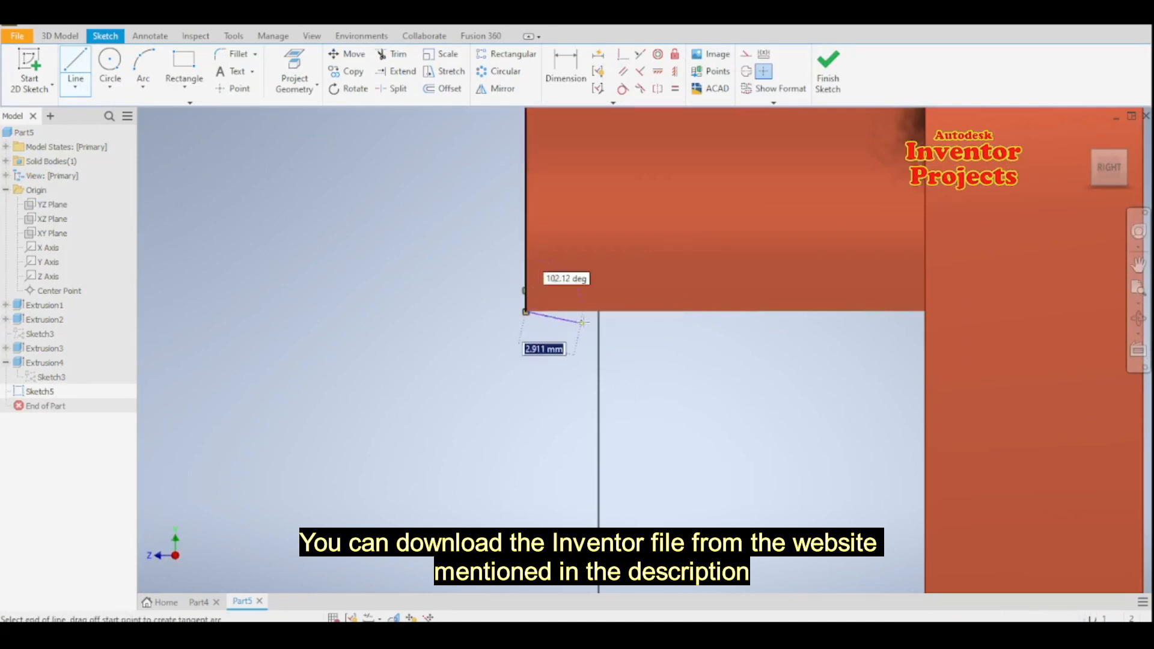
scroll(594, 305, "down", 2)
scroll(593, 304, "down", 4)
scroll(532, 388, "up", 7)
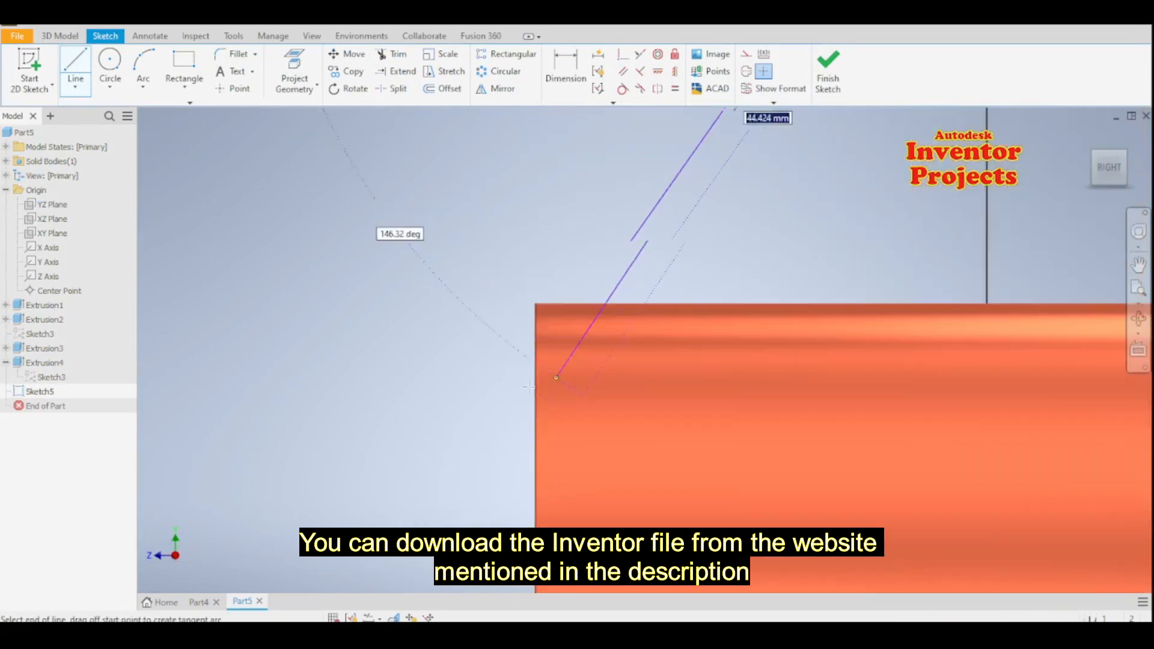
left_click(534, 303)
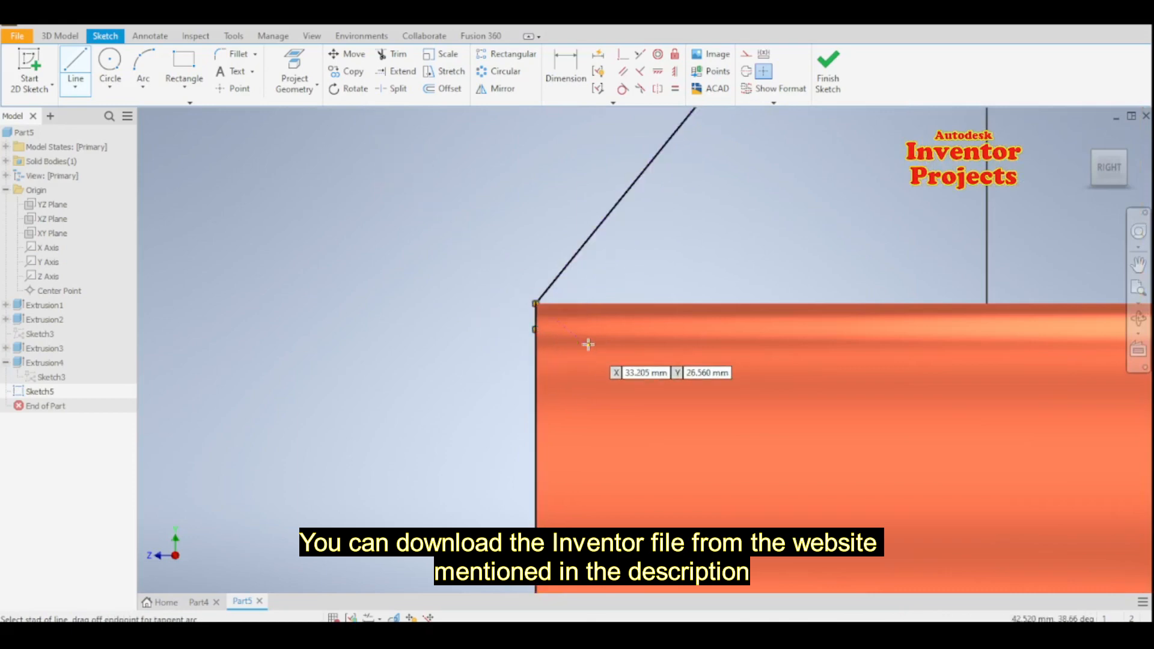
key("Escape")
scroll(502, 386, "down", 5)
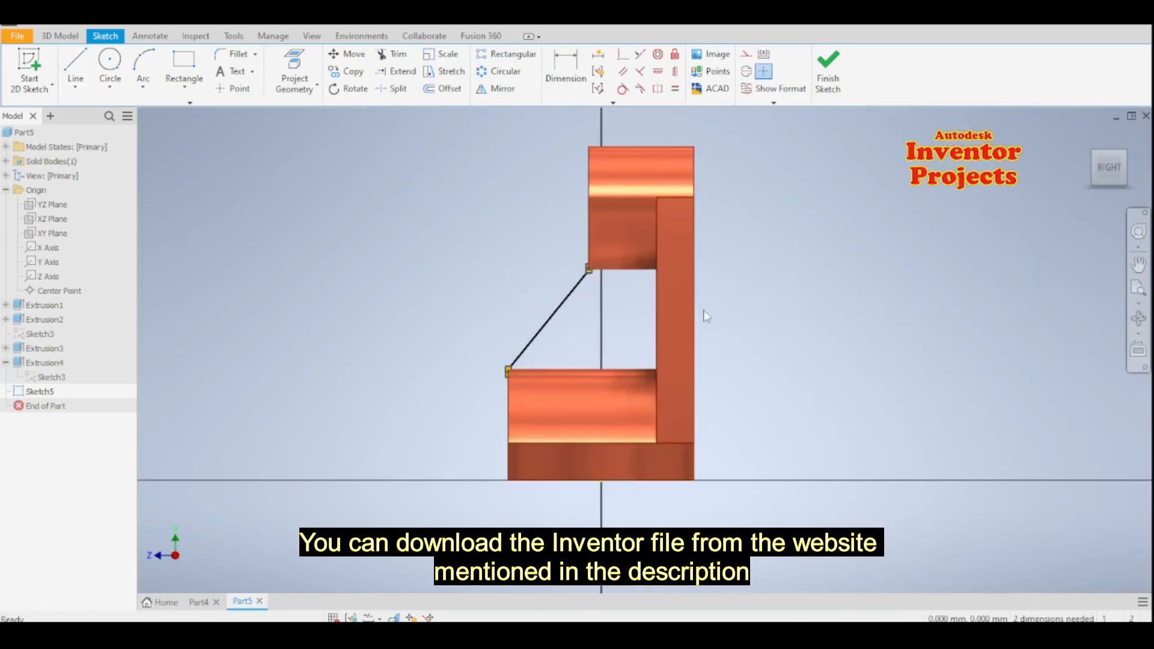
left_click(827, 69)
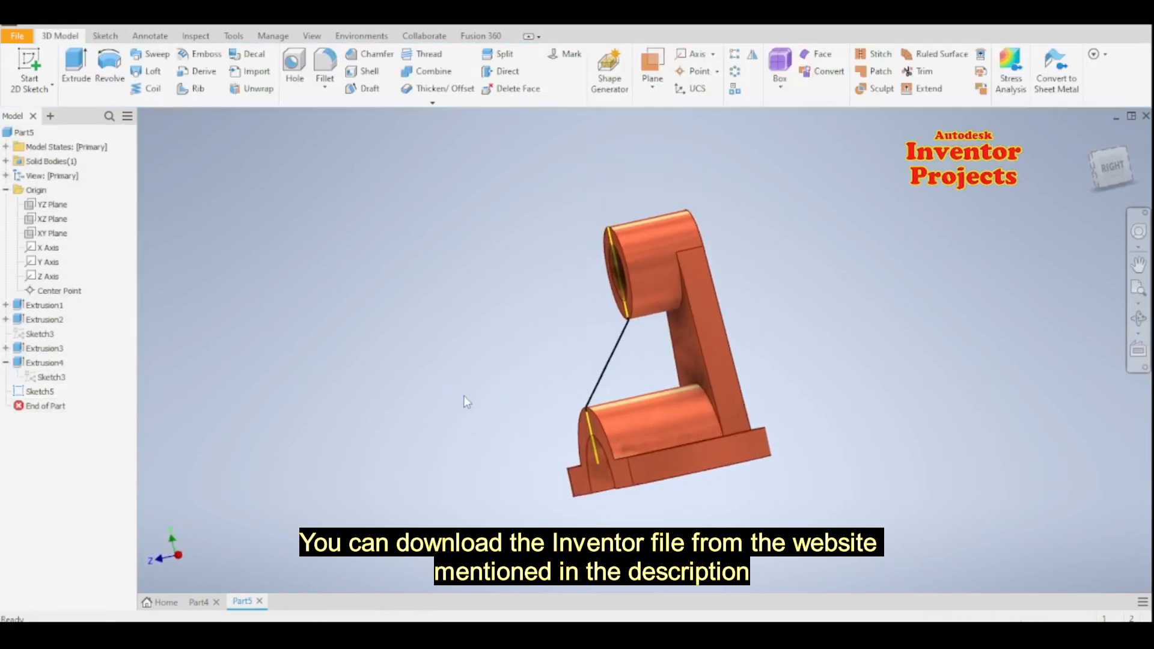
Step: Create a 12 mm thick rib parallel to the sketch plane from the slanted line, filled towards the upright web
middle_click_drag(484, 394, 544, 392, "shift")
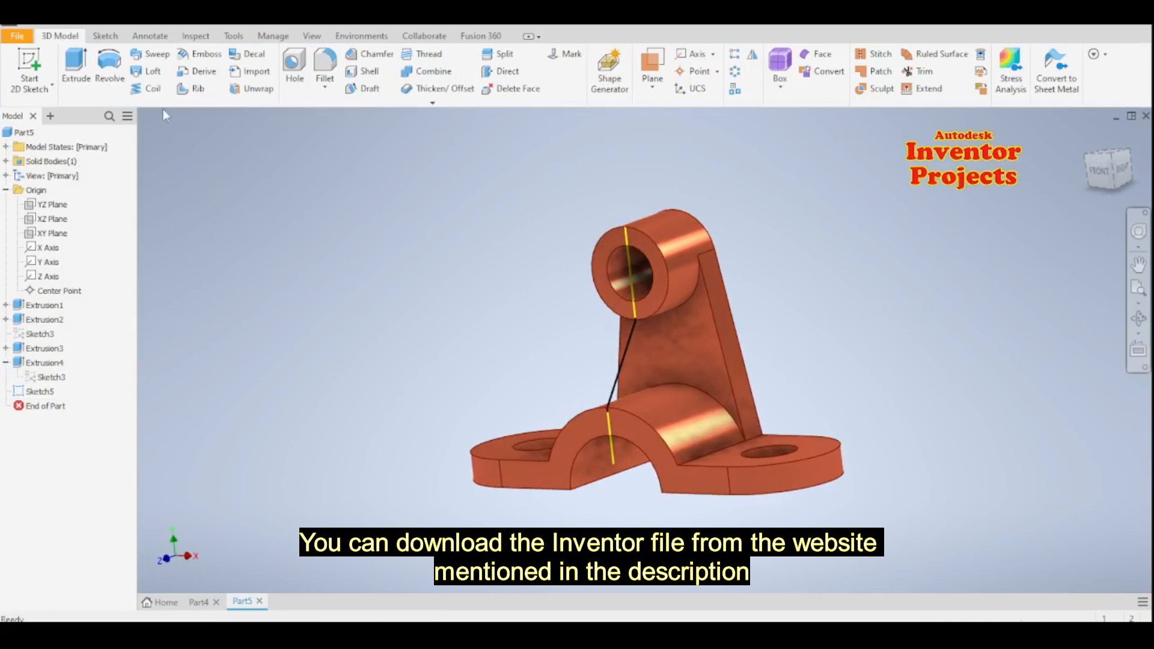
left_click(188, 90)
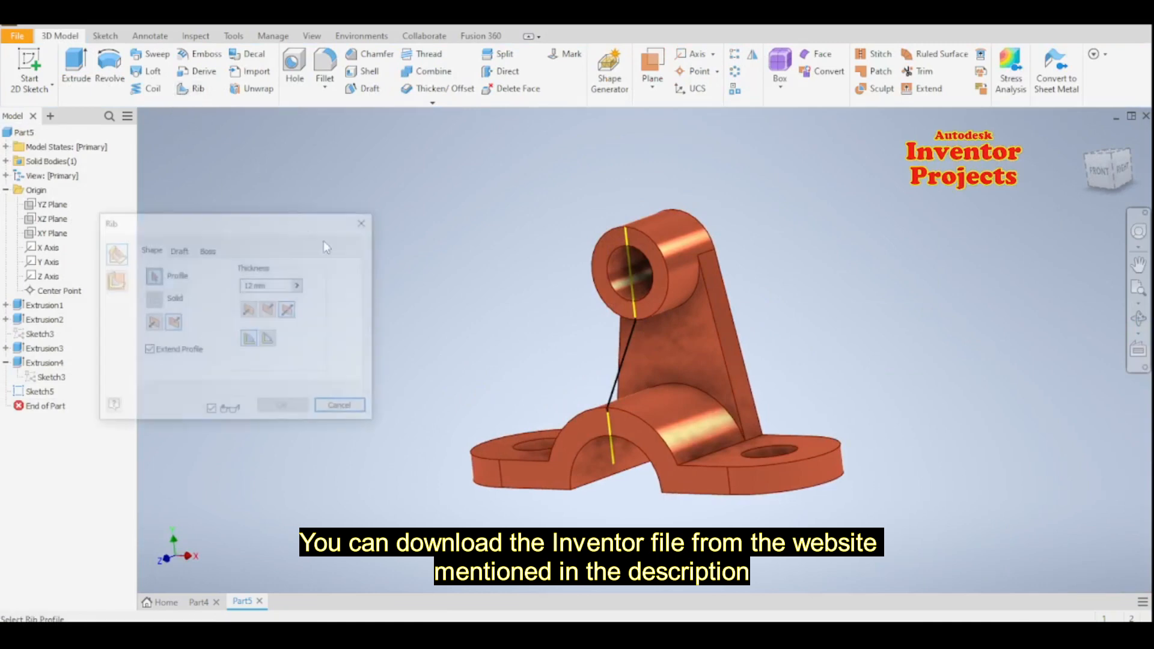
left_click(618, 378)
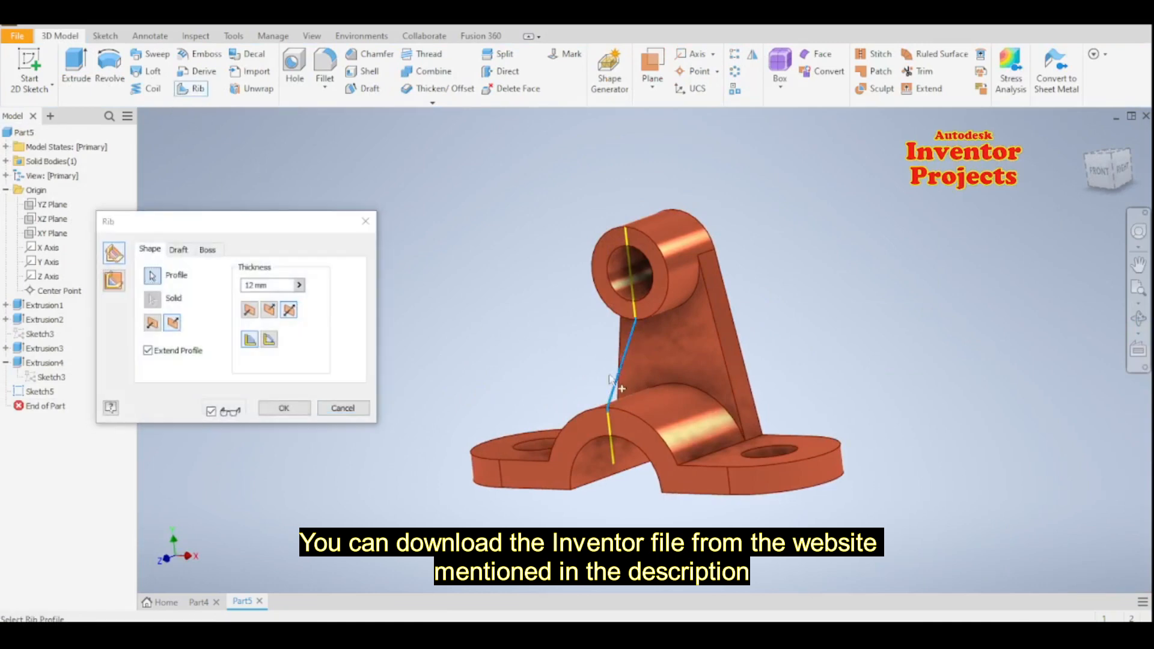
left_click(116, 282)
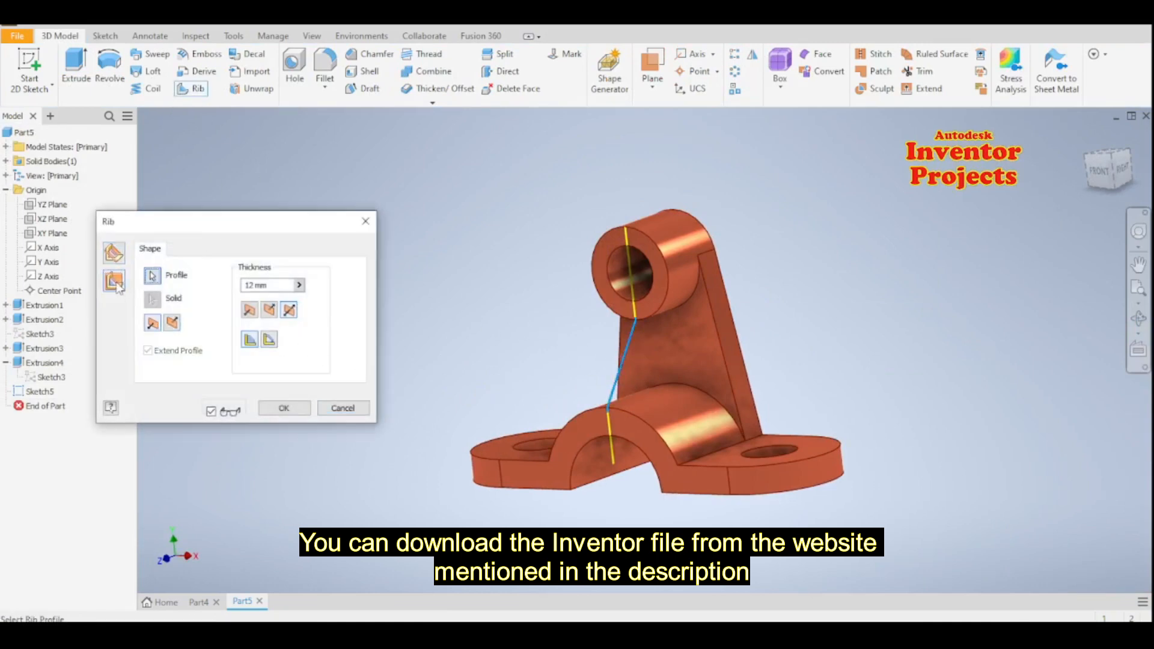
left_click(254, 285)
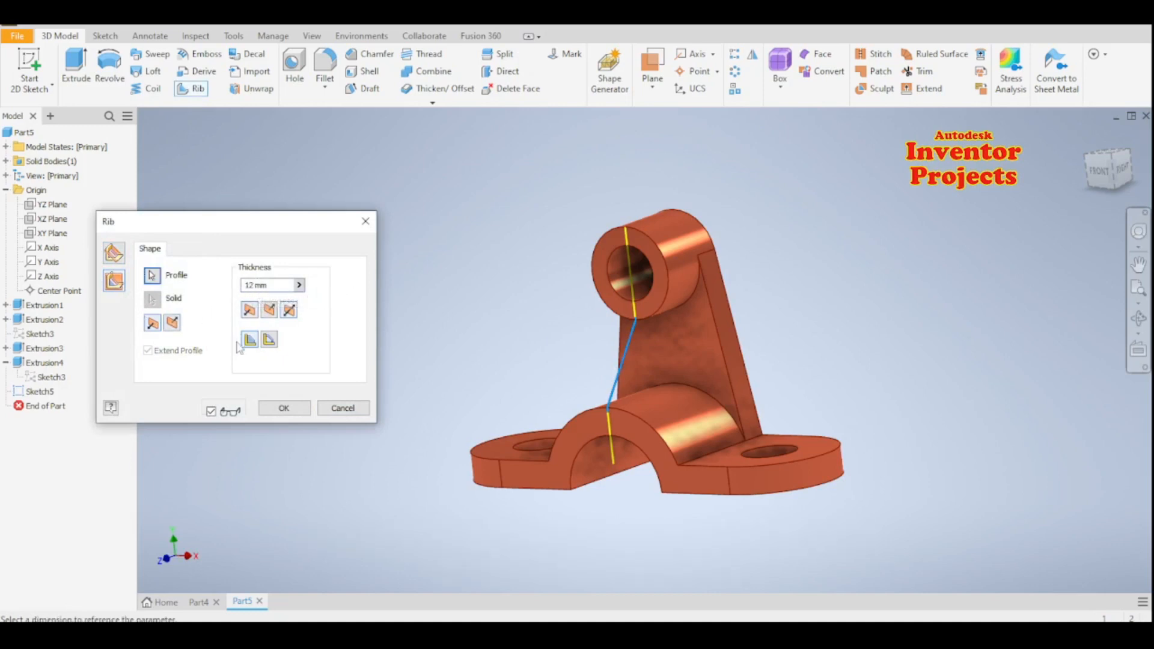
left_click(175, 325)
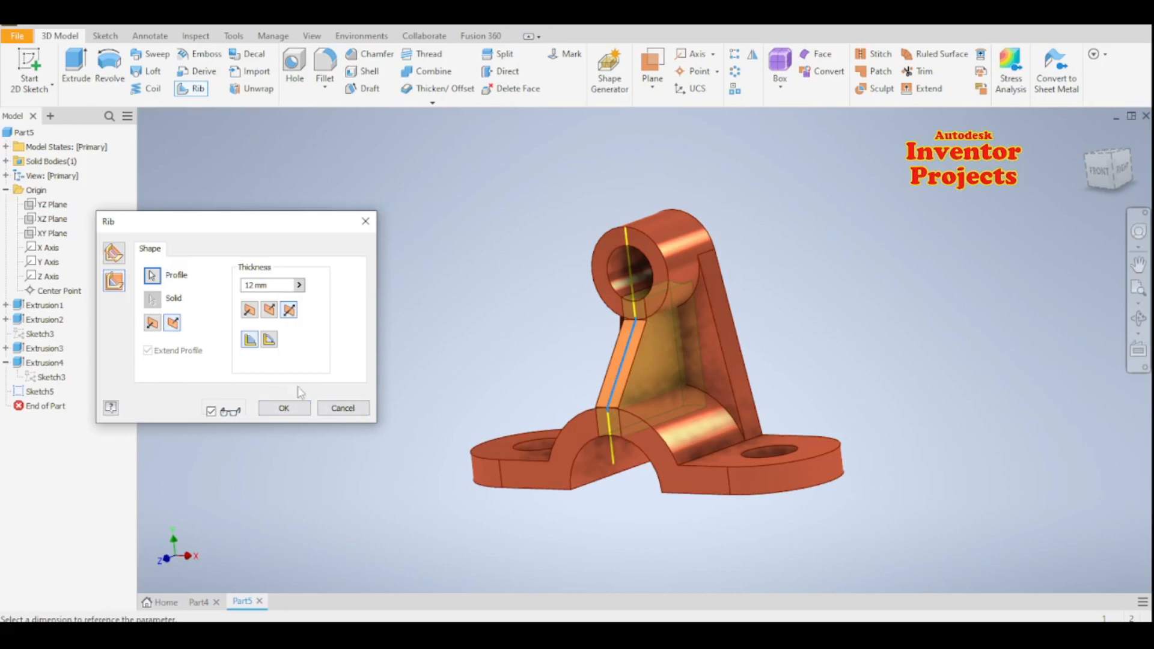
left_click(285, 409)
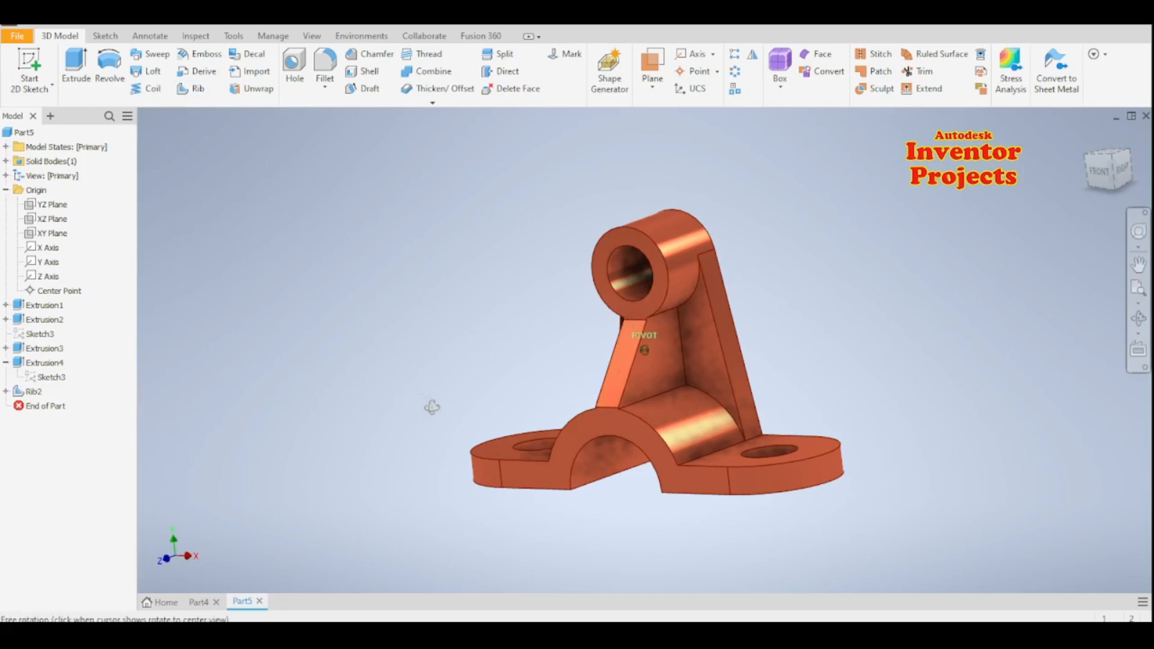
Step: Start a 5 mm fillet on one side's edges: rib to half ring, rib to boss, half ring to lug and web to lug
mouse_move(430, 404)
middle_mouse_down("shift")
mouse_move(602, 424)
mouse_move(559, 399)
mouse_move(379, 410)
middle_mouse_up("shift")
left_click(324, 66)
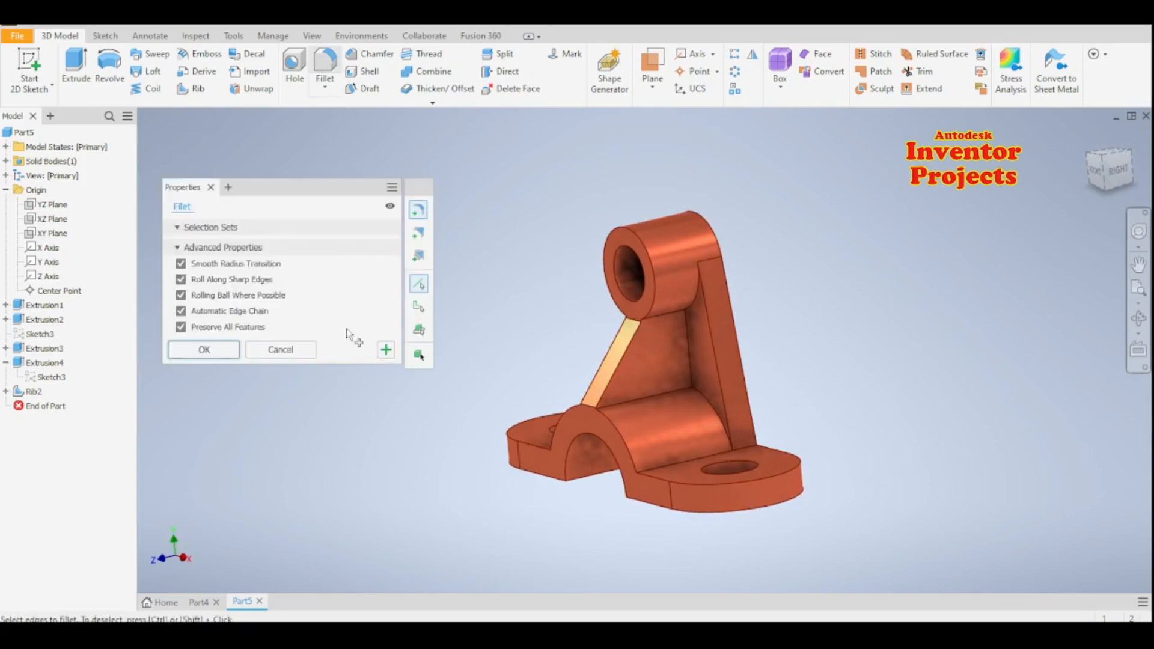
left_click(642, 402)
left_click(665, 315)
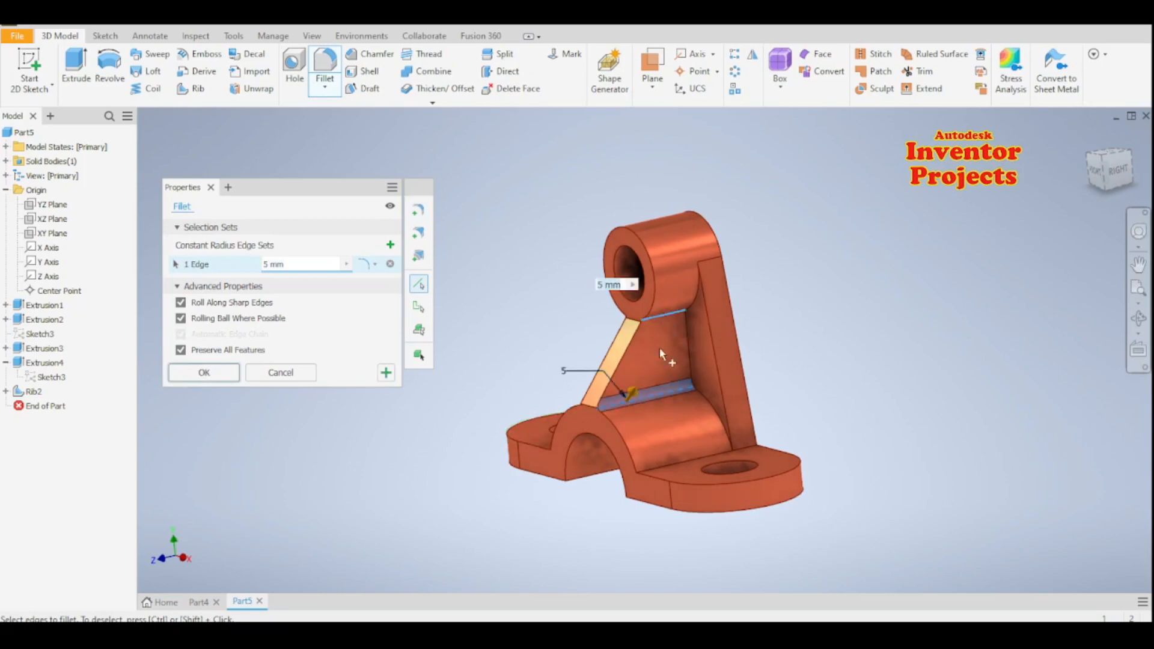
left_click(673, 465)
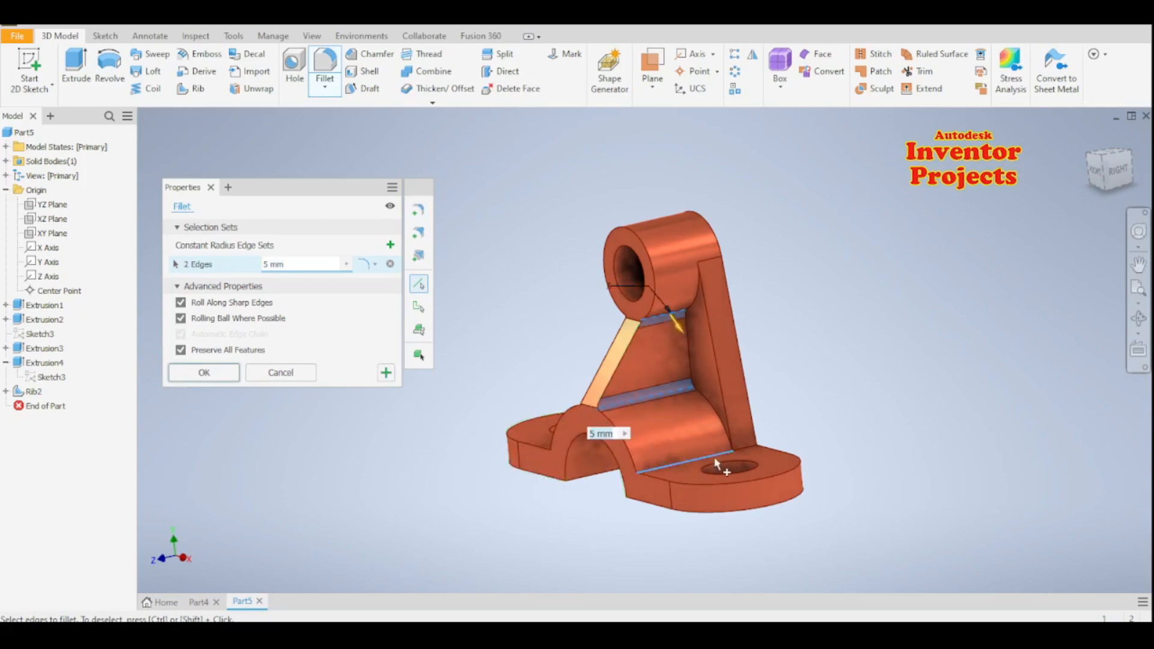
left_click(748, 448)
Step: Add the four matching edges on the bracket's opposite side and complete the 5 mm fillet
middle_click_drag(483, 502, 718, 499, "shift")
left_click(636, 312)
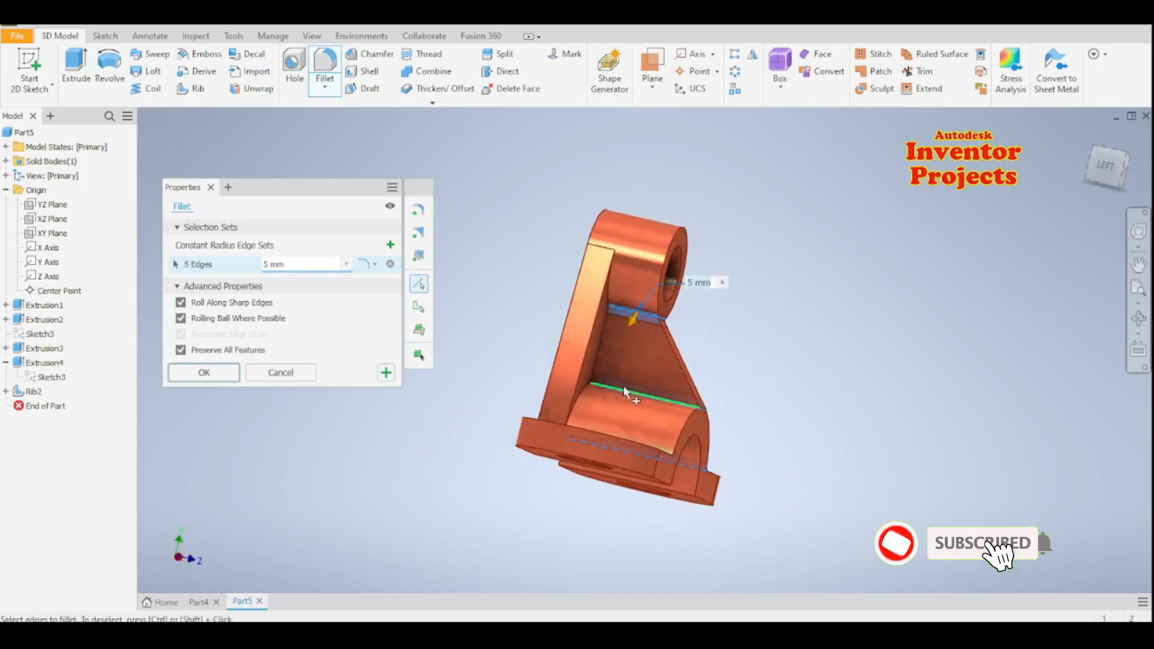
left_click(623, 391)
middle_click_drag(622, 390, 591, 467, "shift")
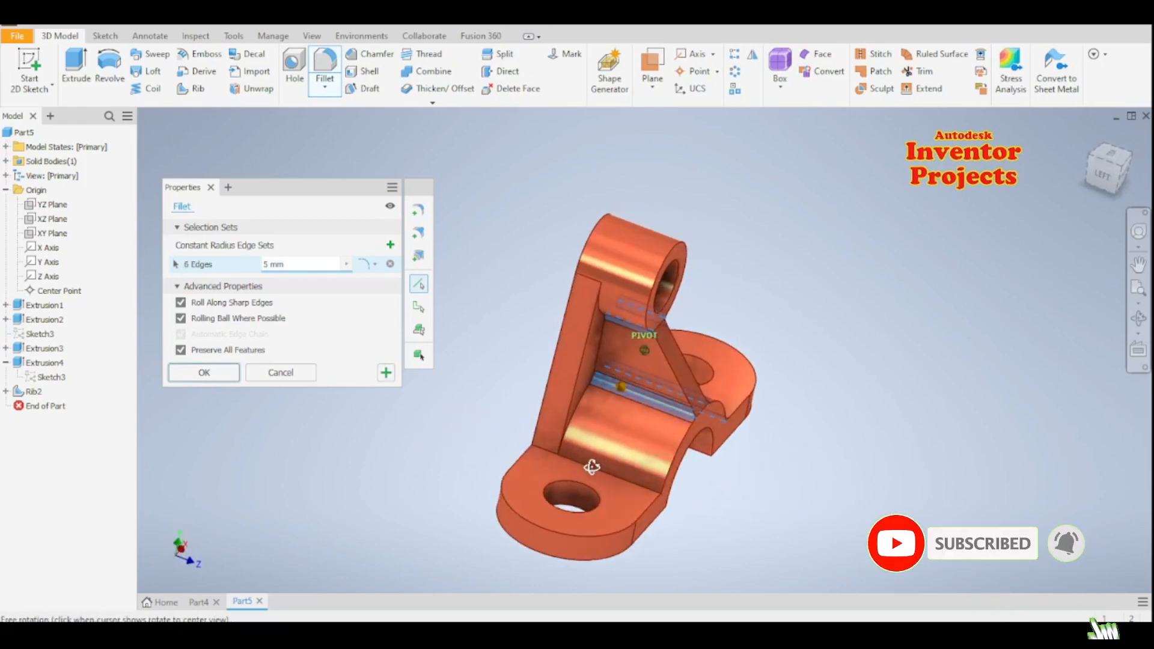
left_click(588, 463)
left_click(547, 449)
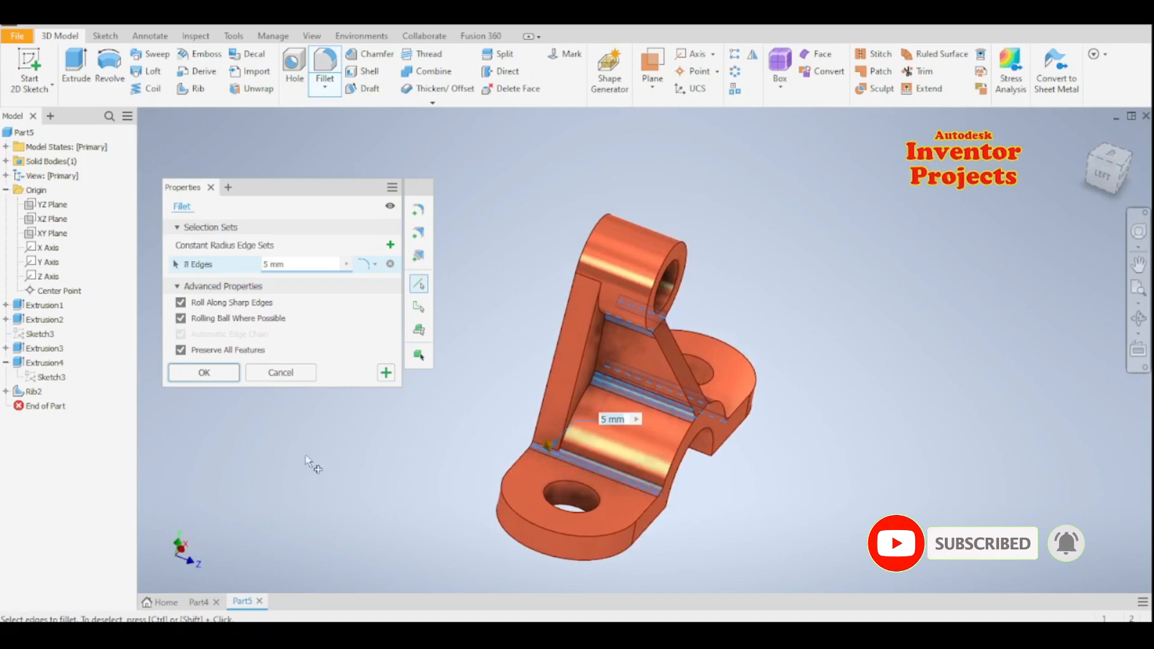
left_click(222, 375)
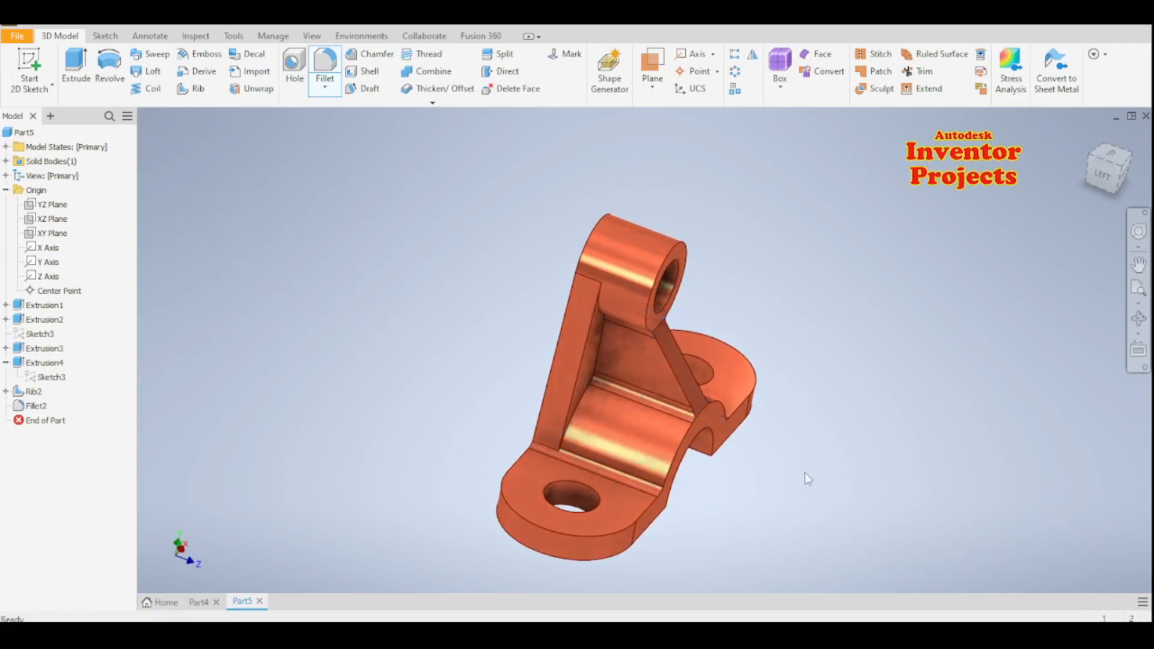
middle_click_drag(805, 472, 684, 463, "shift")
left_click(1087, 136)
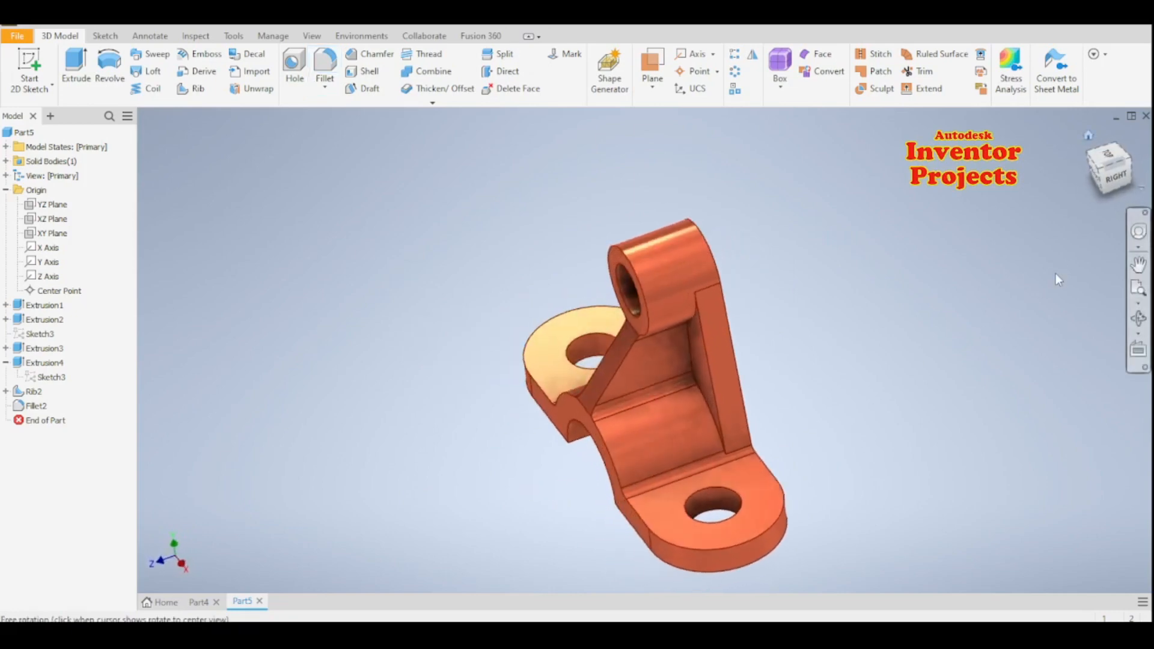